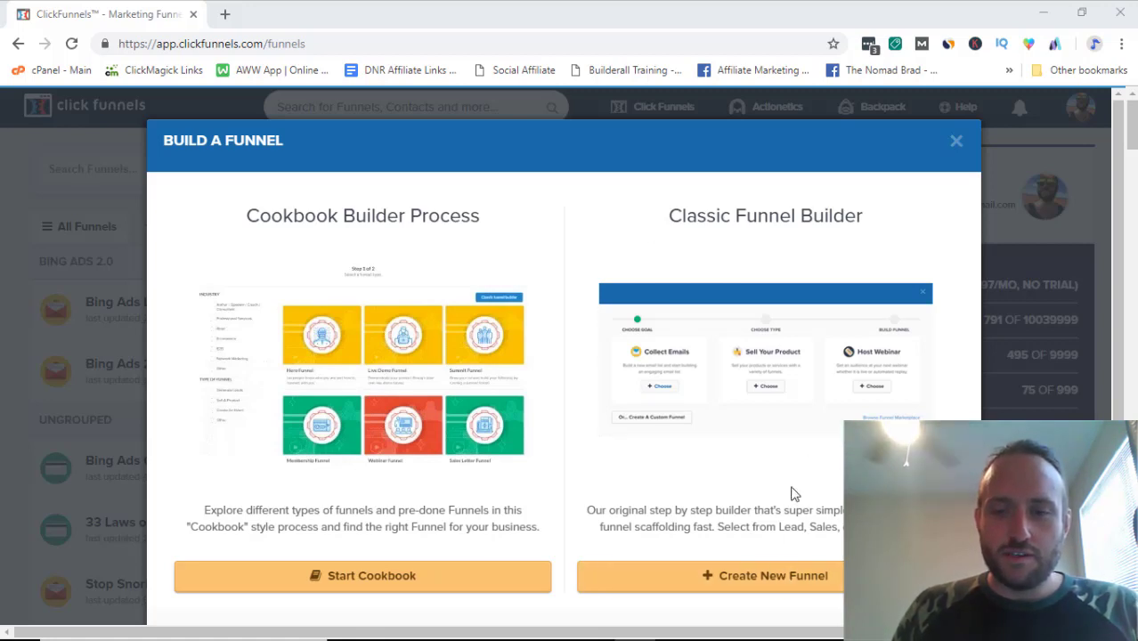
Step: Build a Sell Your Product > Membership funnel named 'Youtube Membership Demo'
click(786, 578)
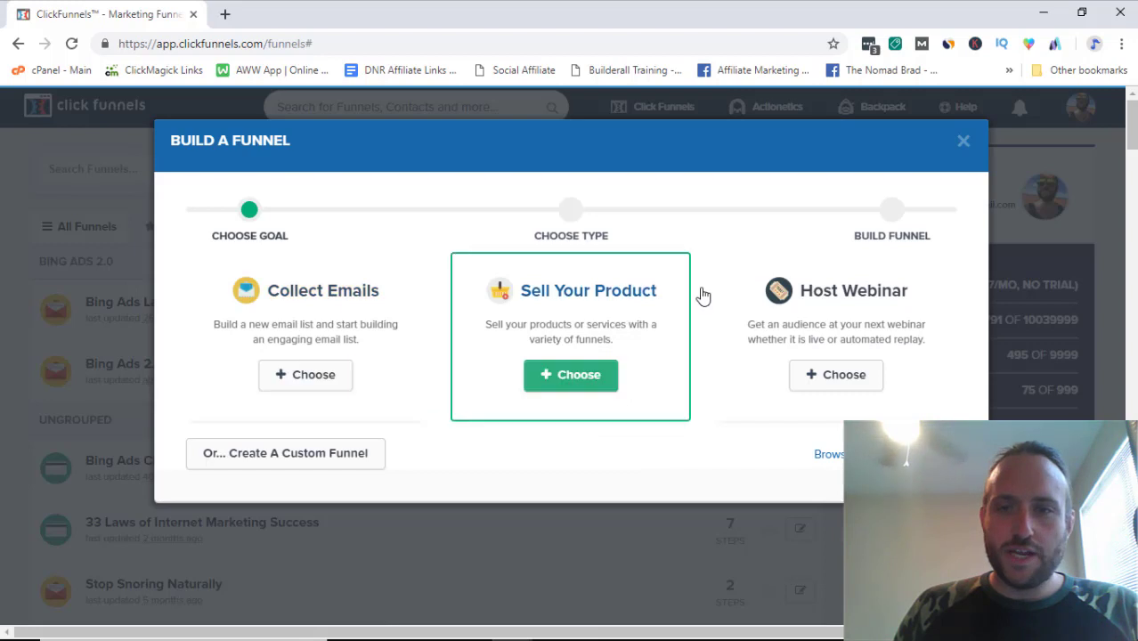
click(571, 375)
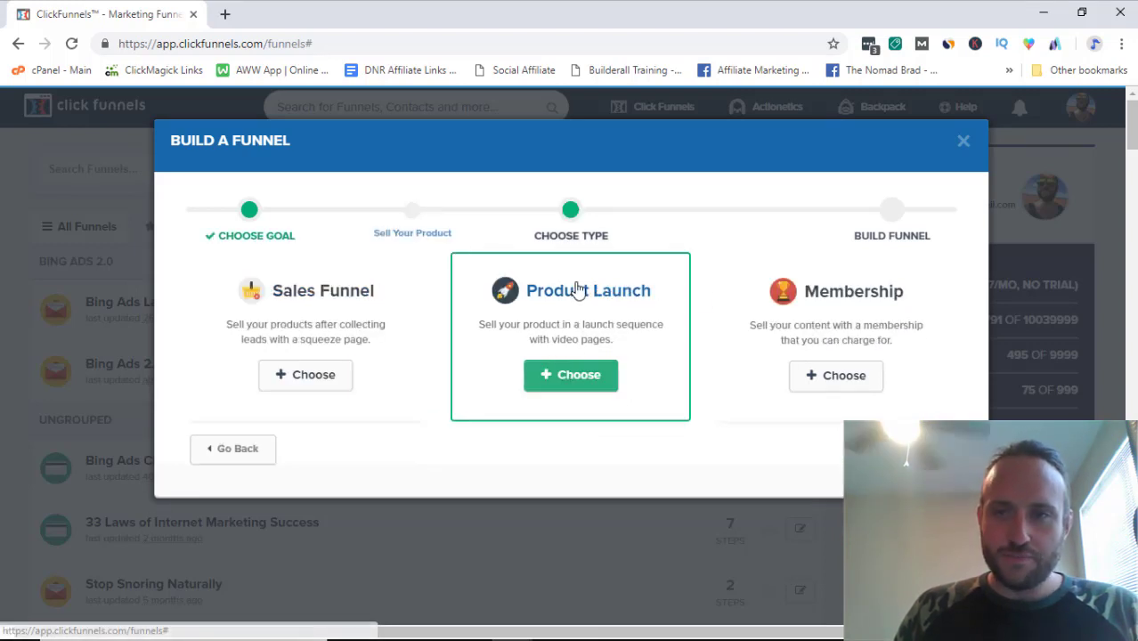
click(838, 375)
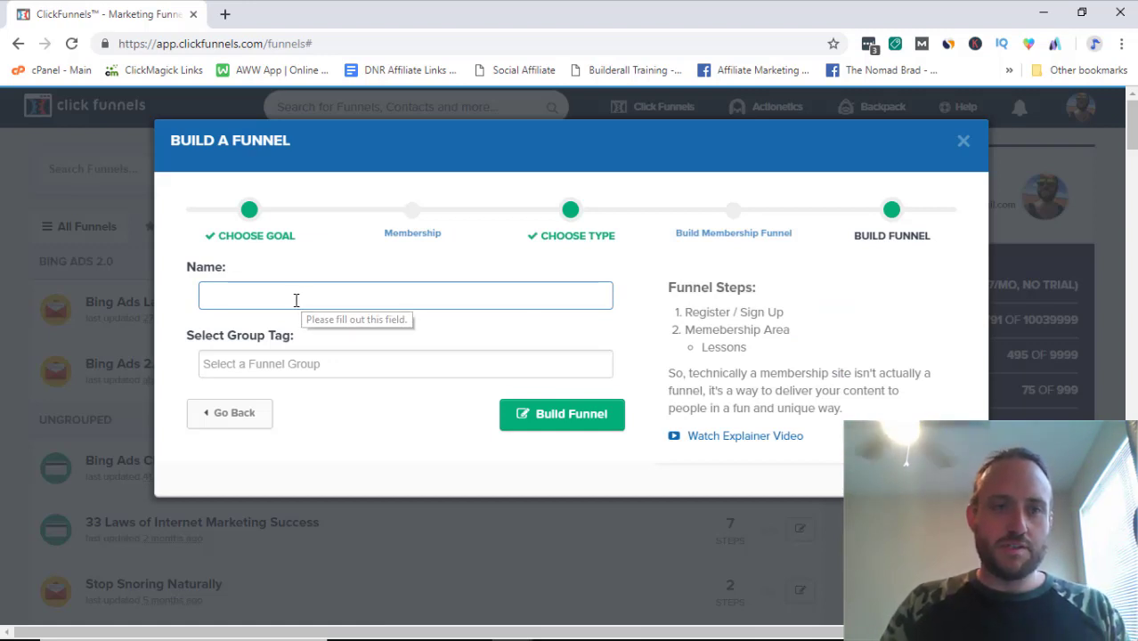
text(Tes)
key(BackSpace)
key(BackSpace)
key(BackSpace)
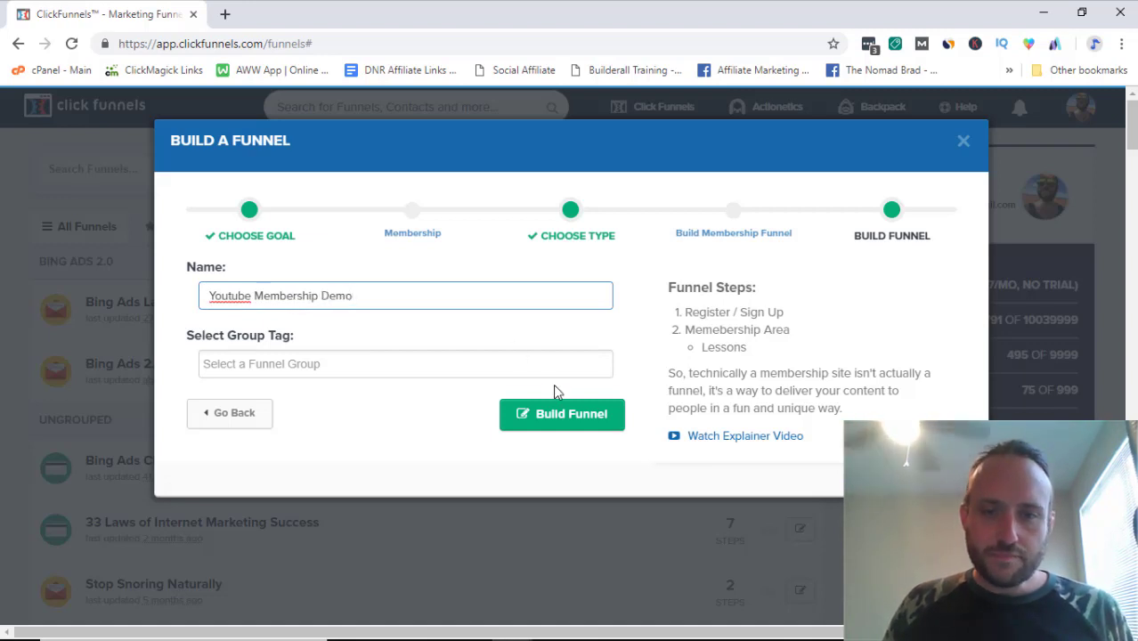
click(554, 419)
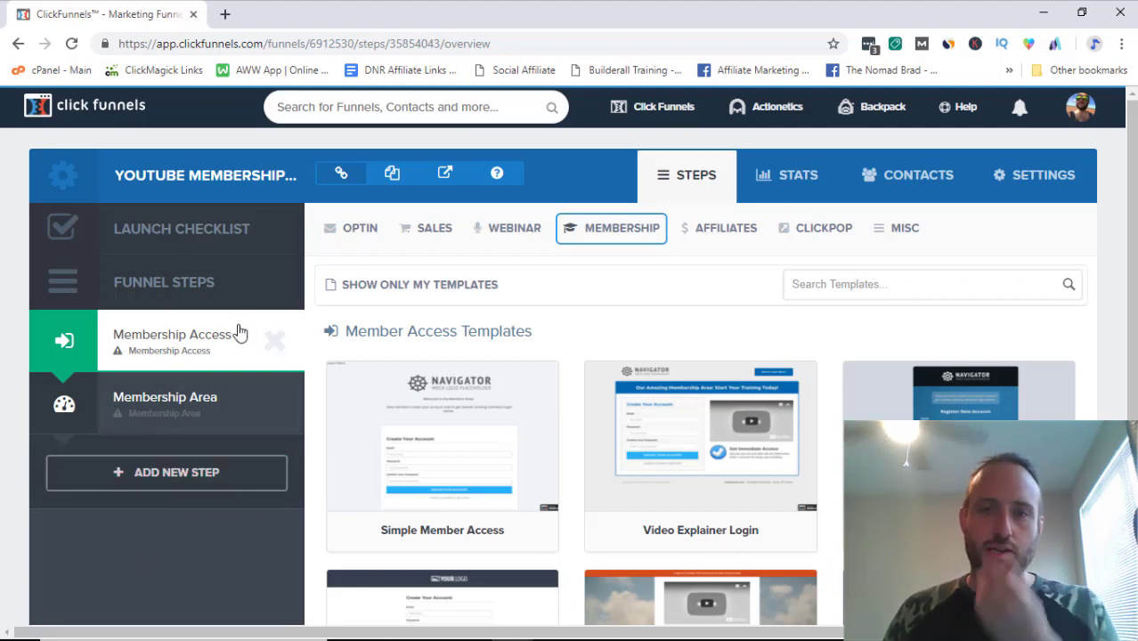
Step: Preview the Simple Member Access template in the Membership Access step
mouse_move(445, 433)
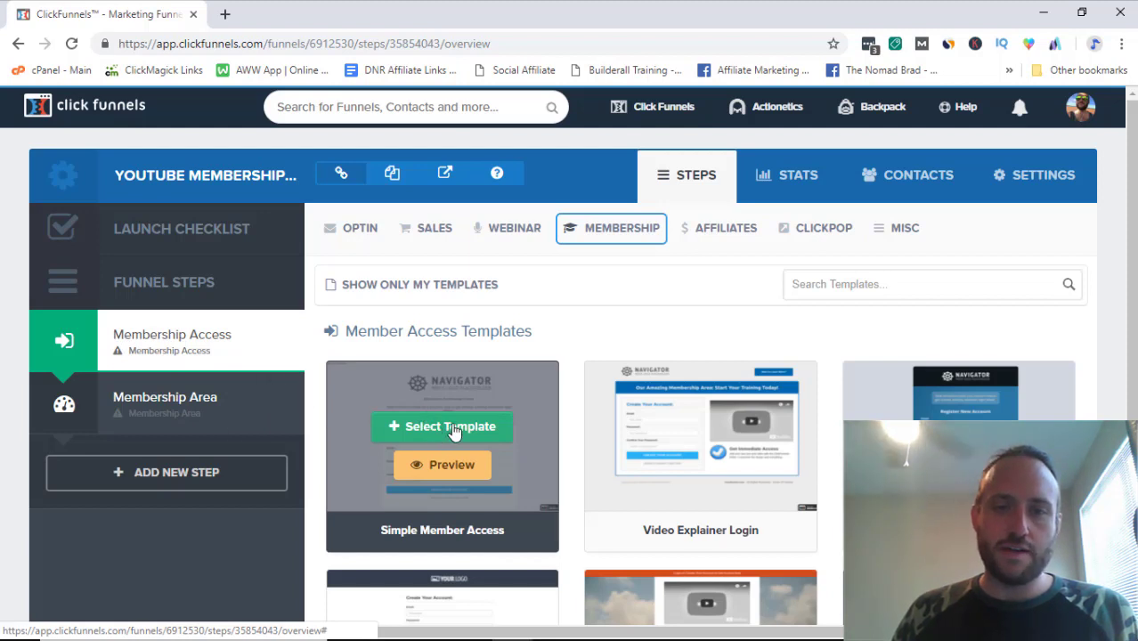
Step: Apply Simple Member Access to the Membership Access step and open its page editor
click(454, 431)
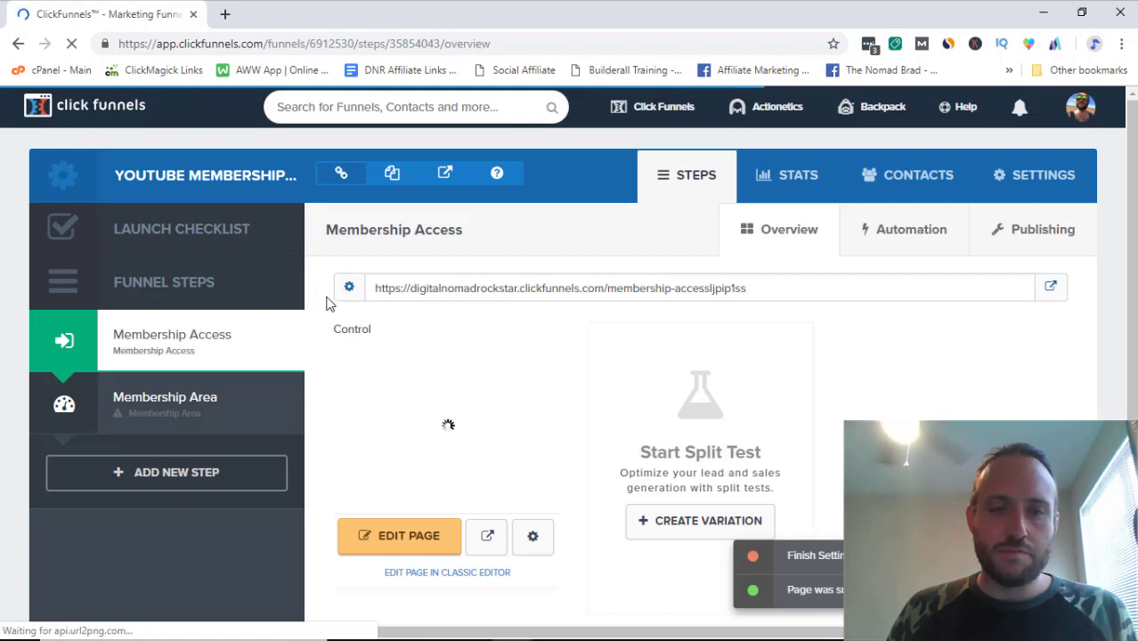
scroll(366, 480, down, 1)
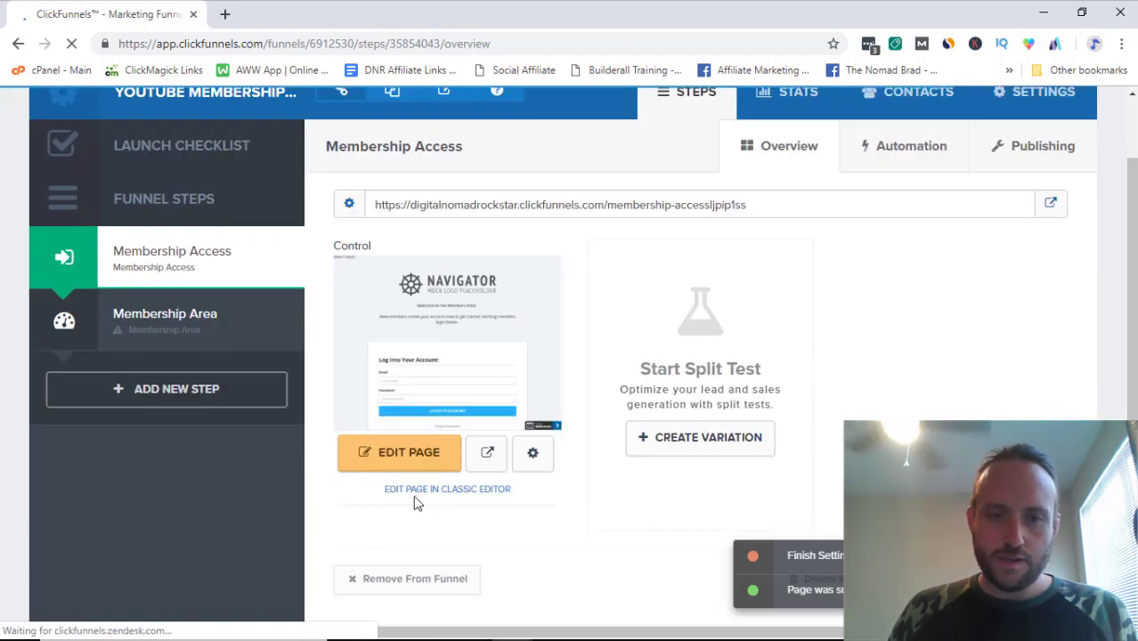
click(462, 160)
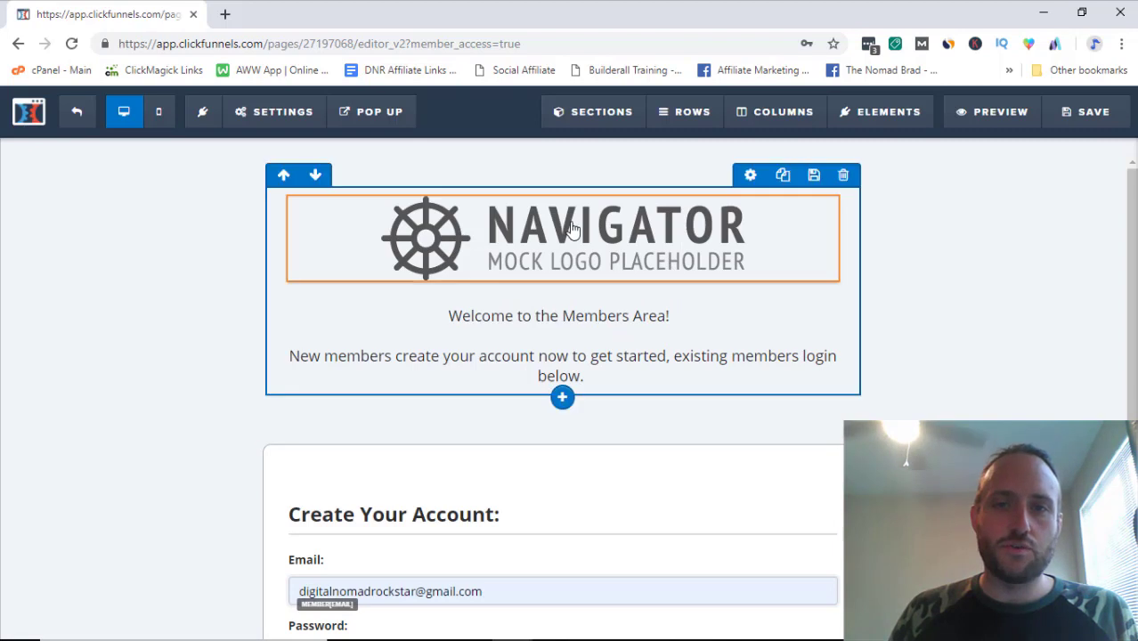
Step: Delete the Navigator logo from the access page and save the page
click(821, 188)
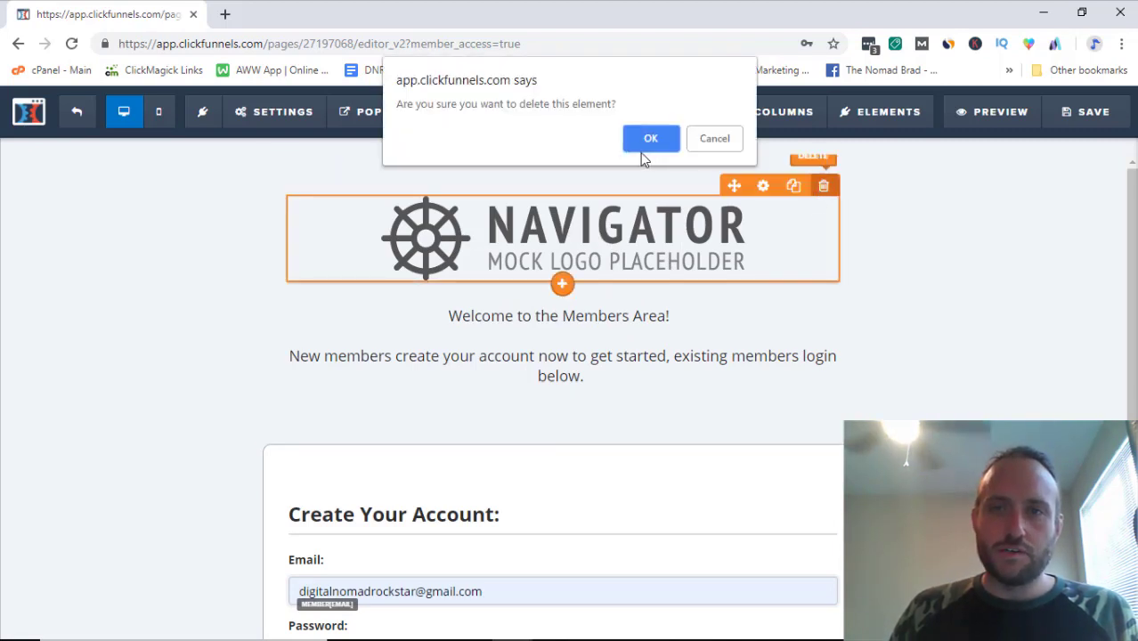
click(647, 139)
scroll(496, 373, down, 3)
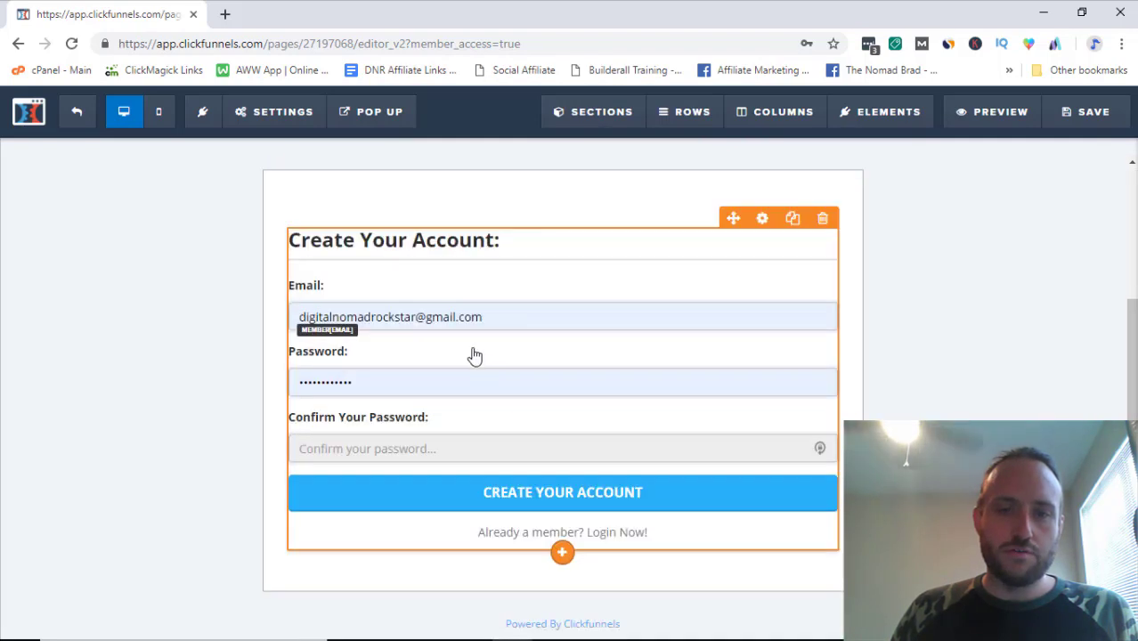
scroll(625, 274, up, 3)
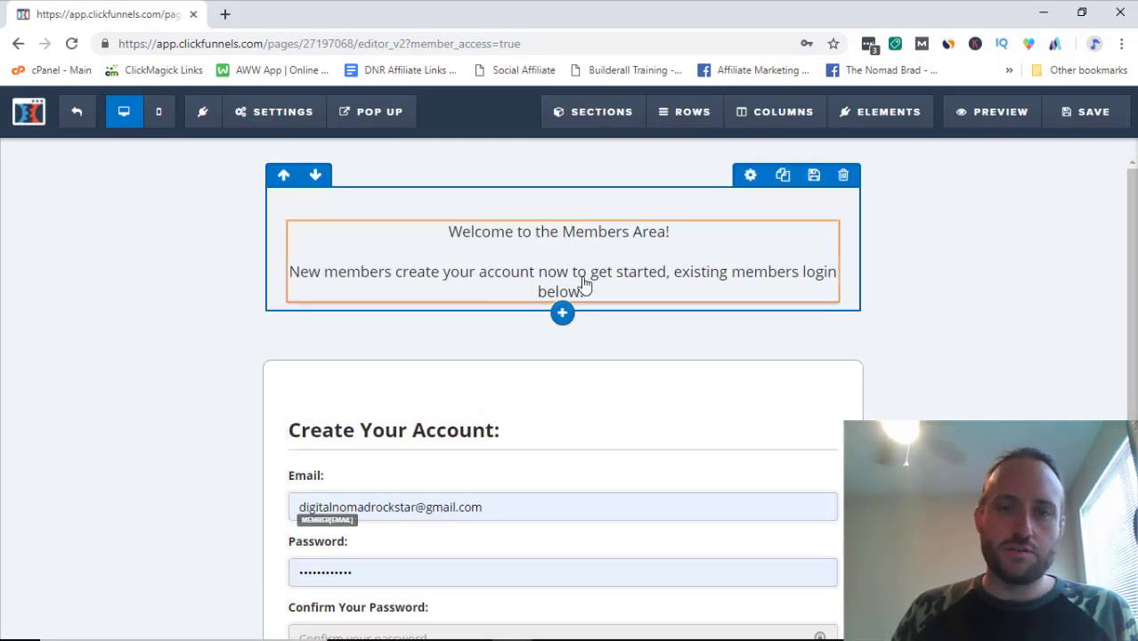
scroll(533, 415, down, 1)
scroll(532, 413, up, 1)
click(1071, 116)
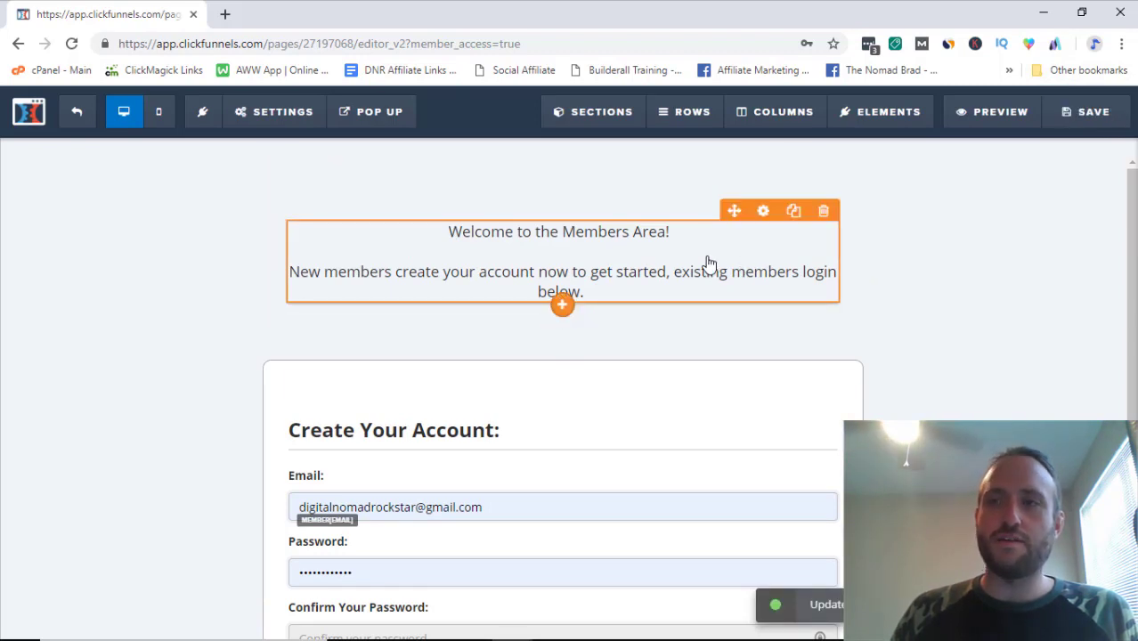
Step: Set the page's SEO title to 'Youtube Membership Demo', check General settings, and save
mouse_move(270, 122)
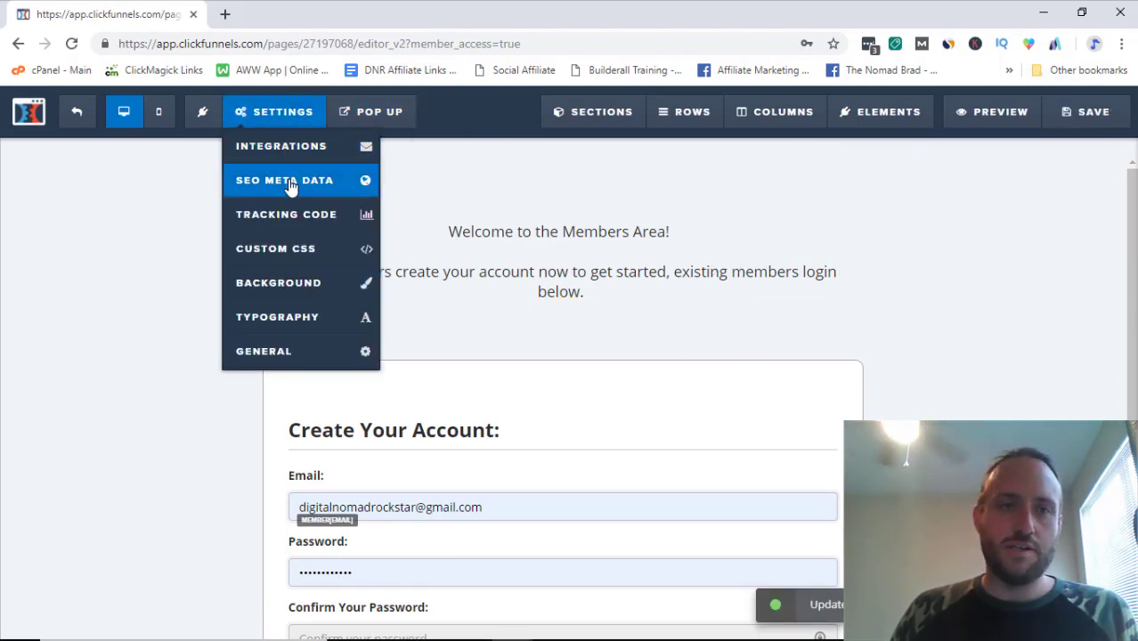
click(290, 182)
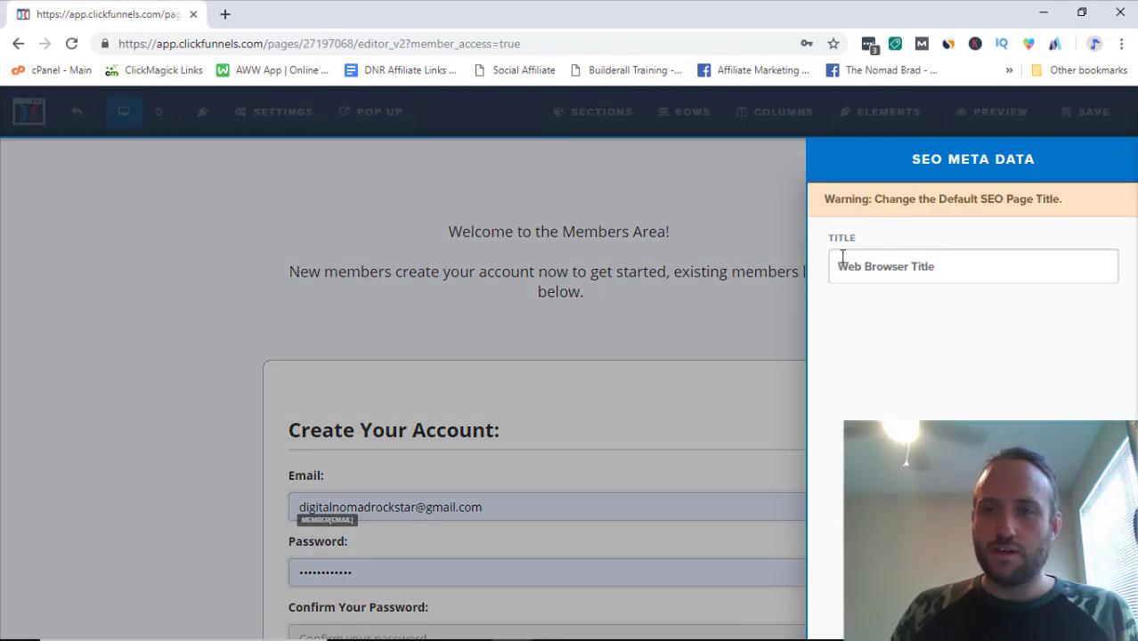
click(890, 258)
text(Youtube )
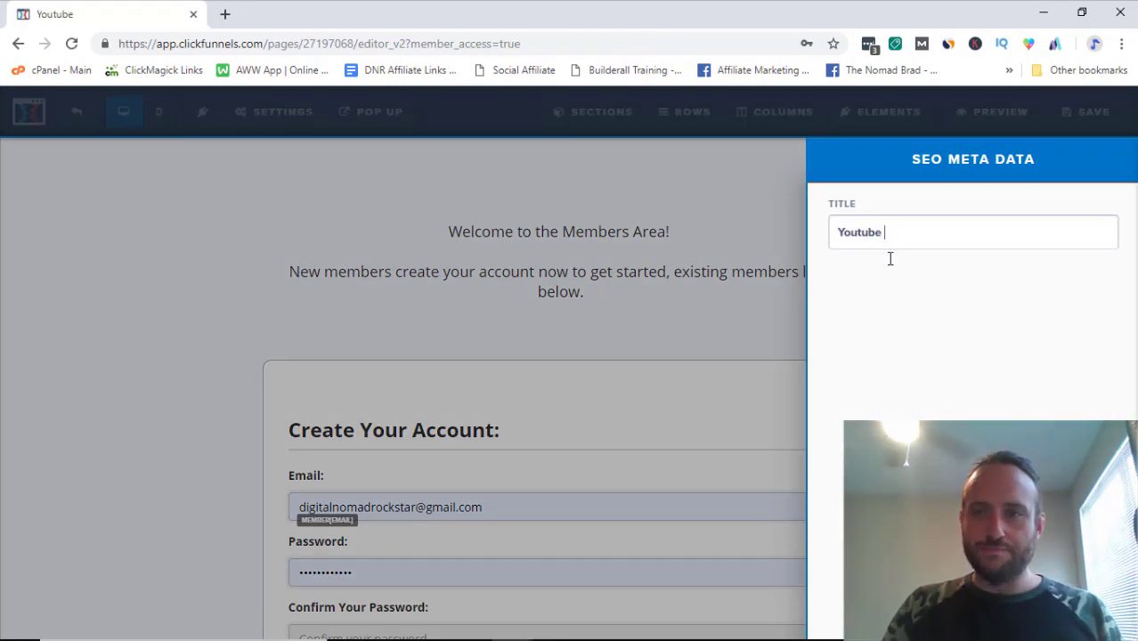
text(Membership Demo)
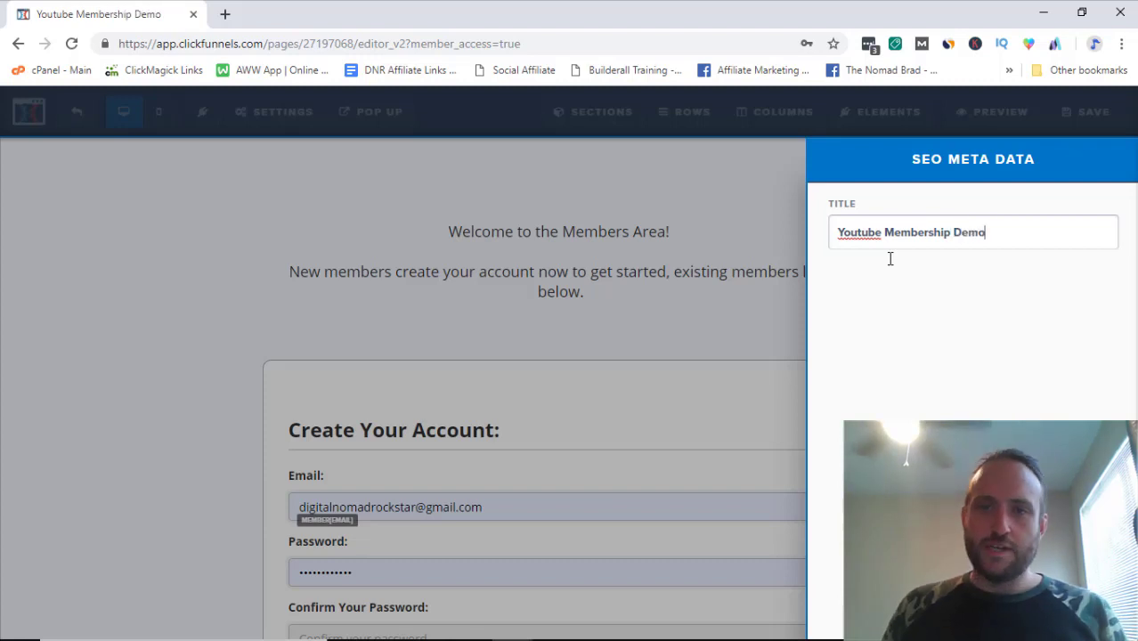
click(287, 118)
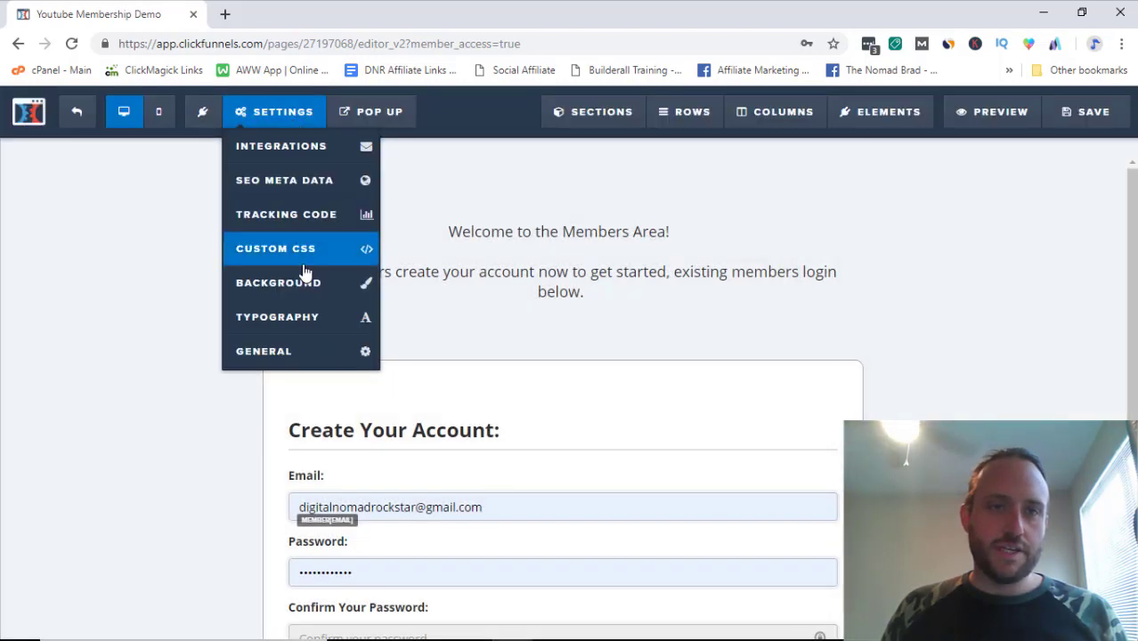
click(301, 365)
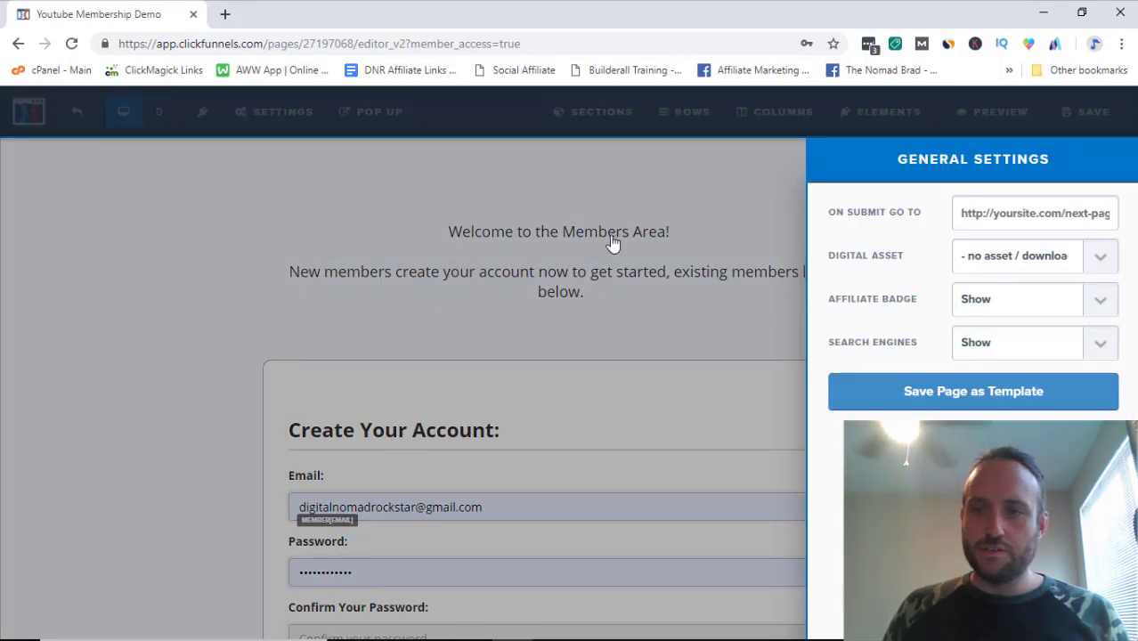
click(325, 189)
mouse_move(287, 122)
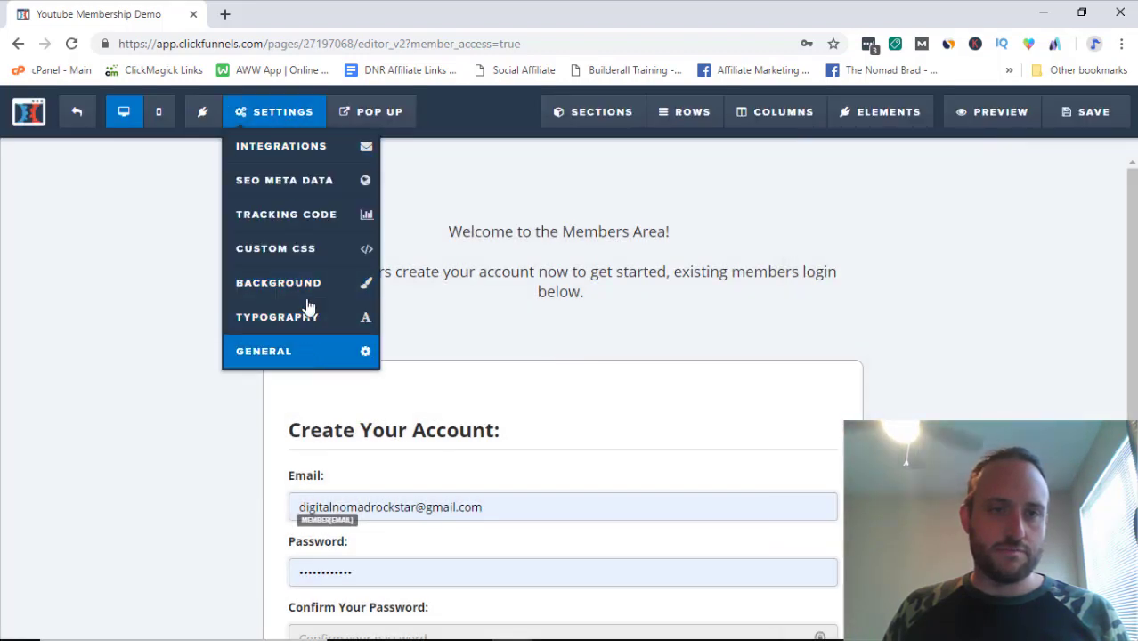
click(1088, 112)
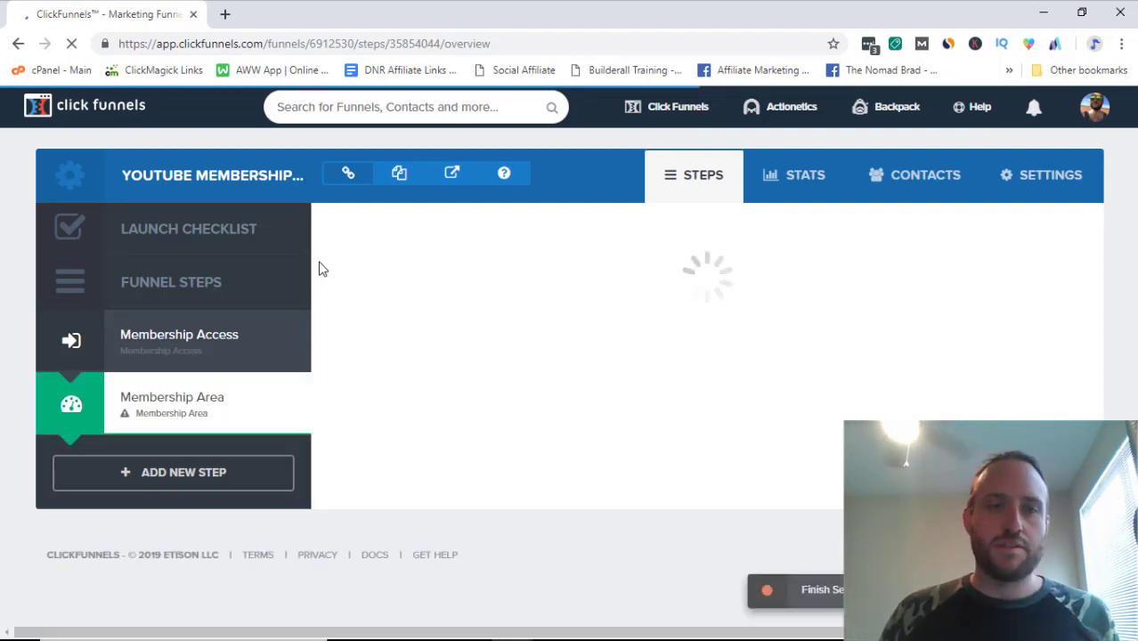
Step: Browse the membership templates and select Clean Members Area for the Membership Area step
scroll(391, 347, down, 1)
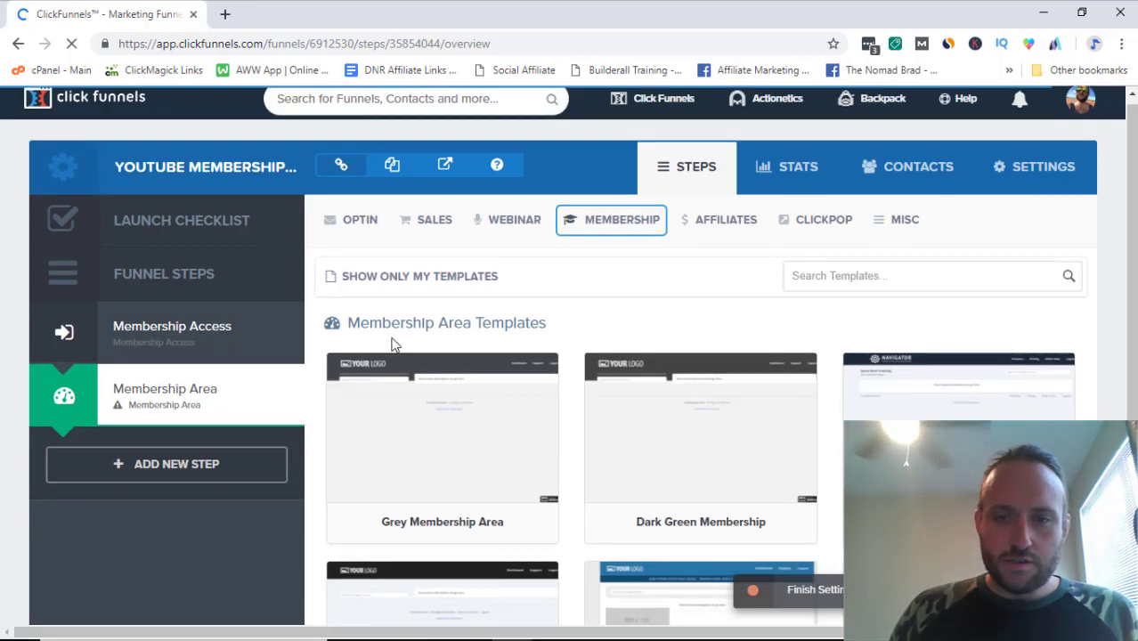
scroll(577, 368, down, 3)
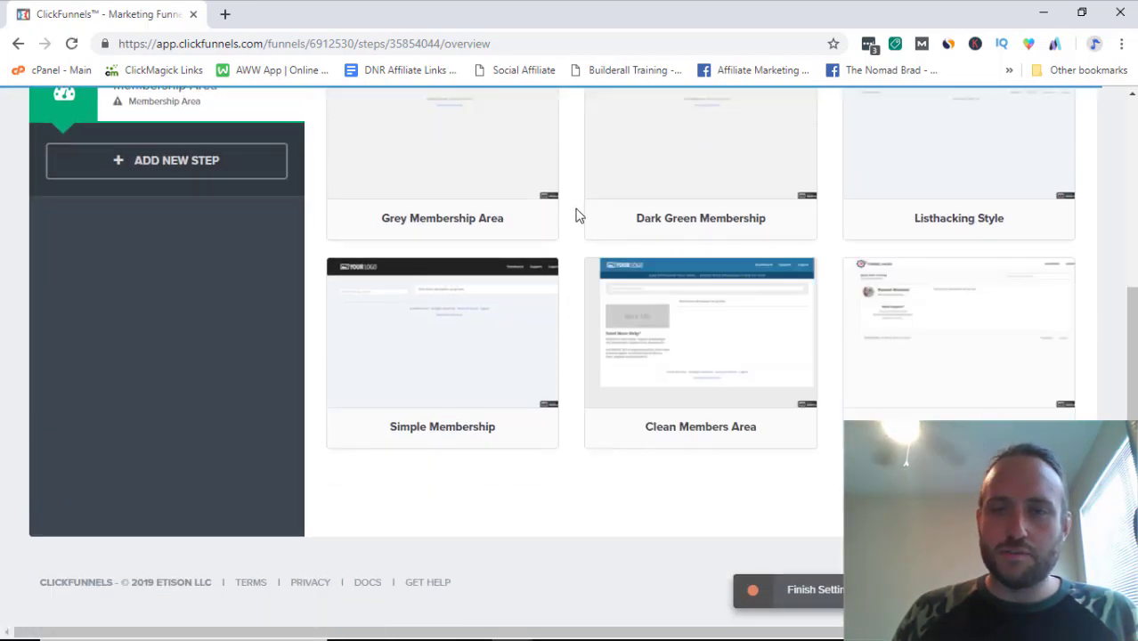
scroll(570, 216, up, 4)
click(575, 216)
scroll(575, 294, down, 3)
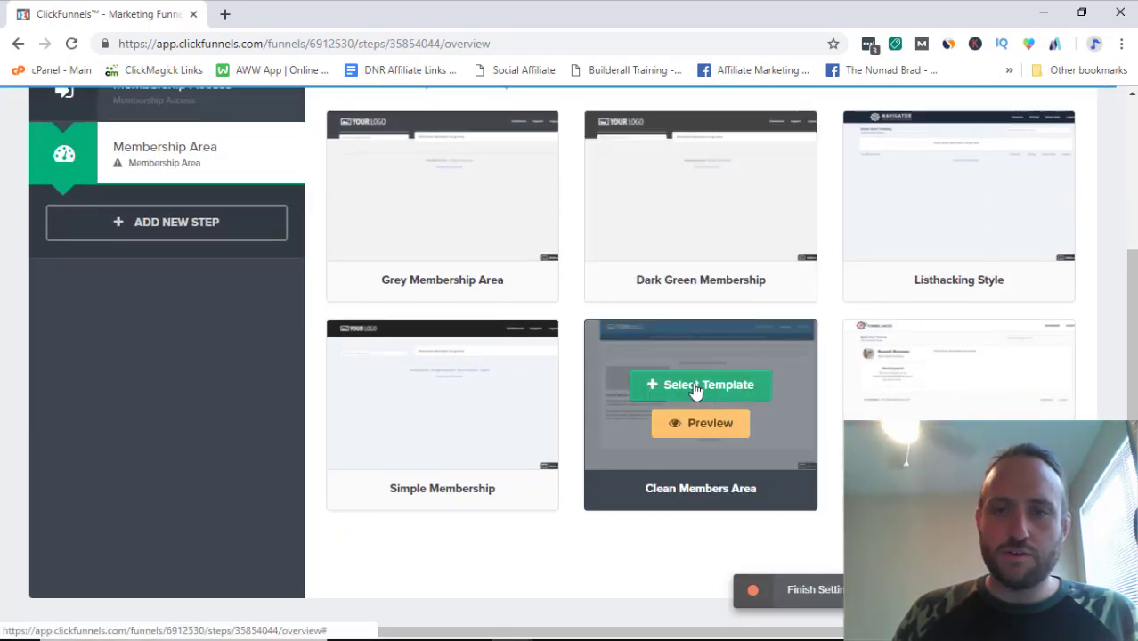
click(694, 388)
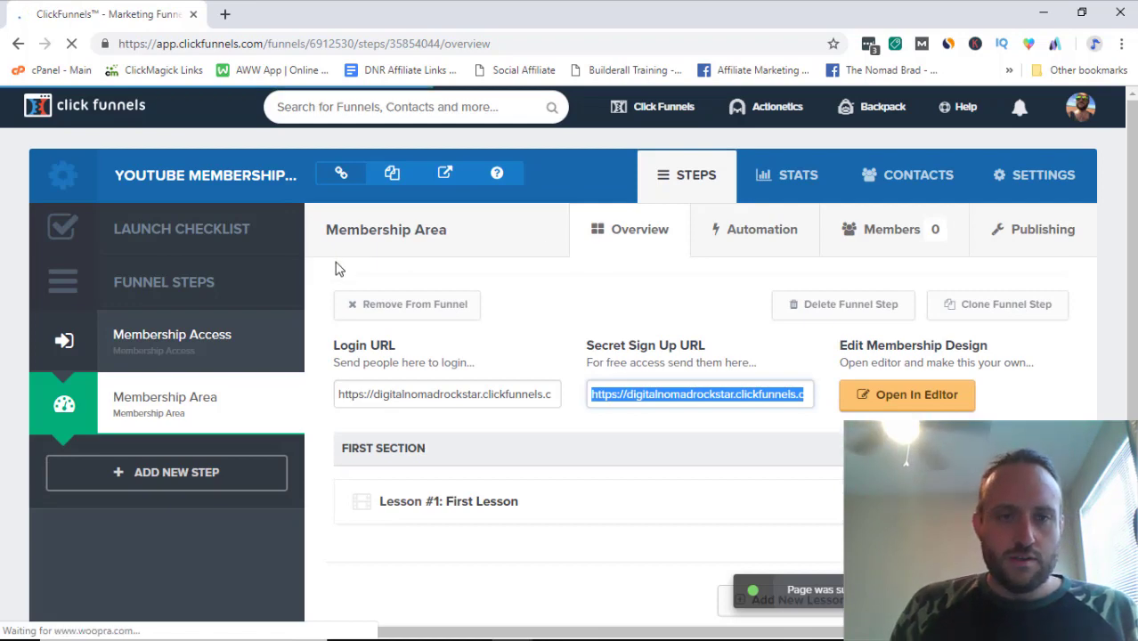
scroll(325, 277, up, 1)
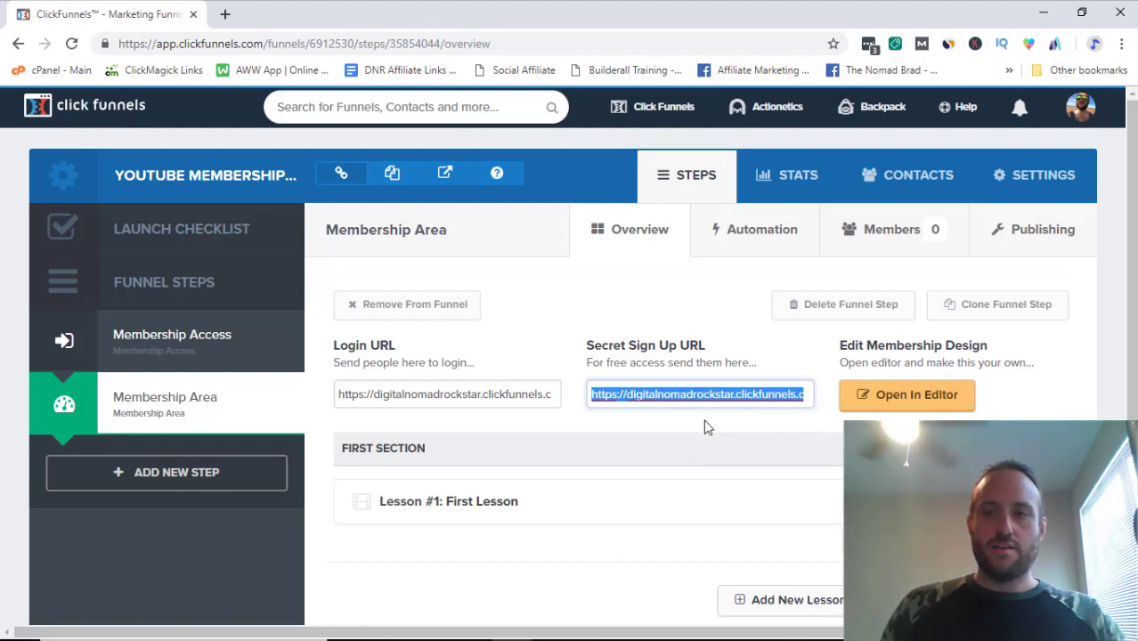
Step: Edit First Section to require the Bing Ads Bootcamp 2.0 + Live Master Class product
click(1024, 448)
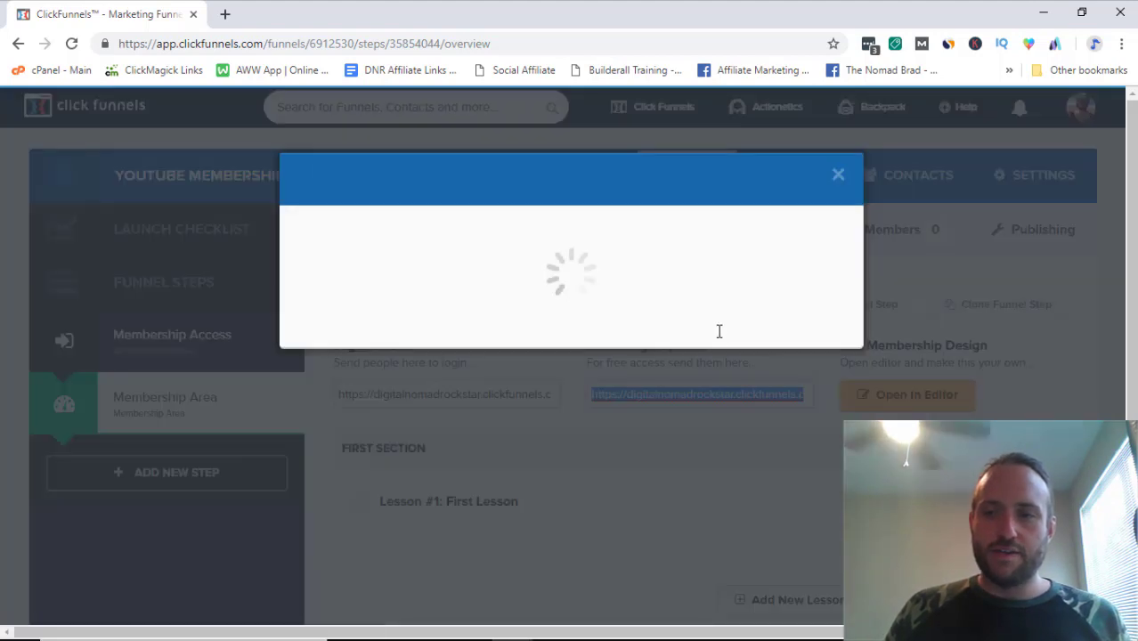
click(837, 176)
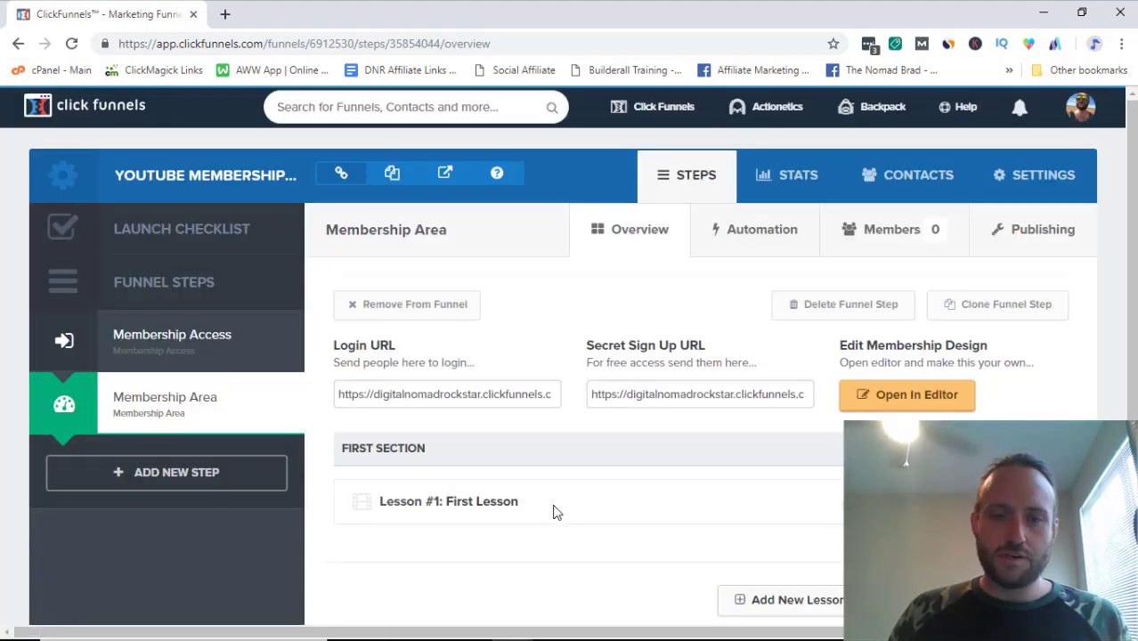
scroll(474, 349, down, 2)
scroll(811, 334, up, 2)
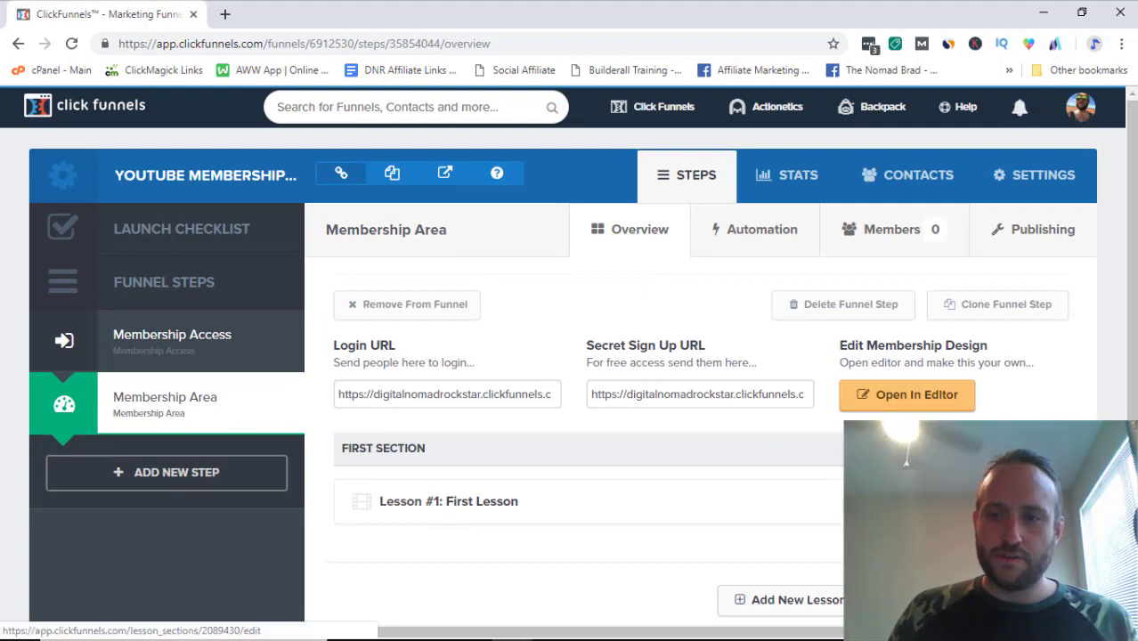
click(842, 456)
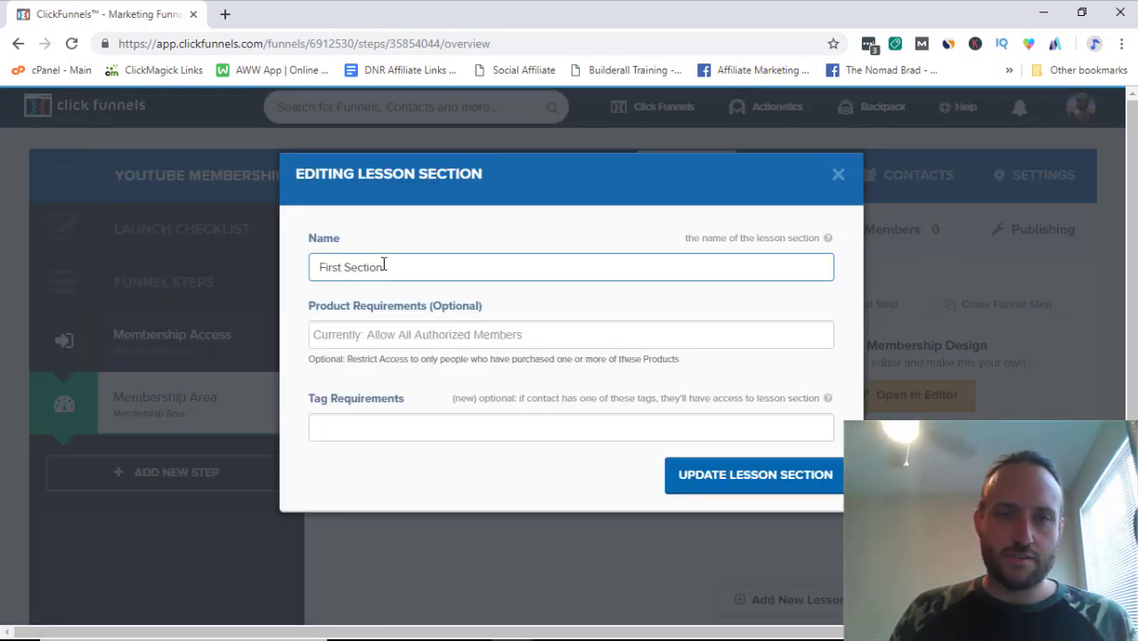
click(373, 341)
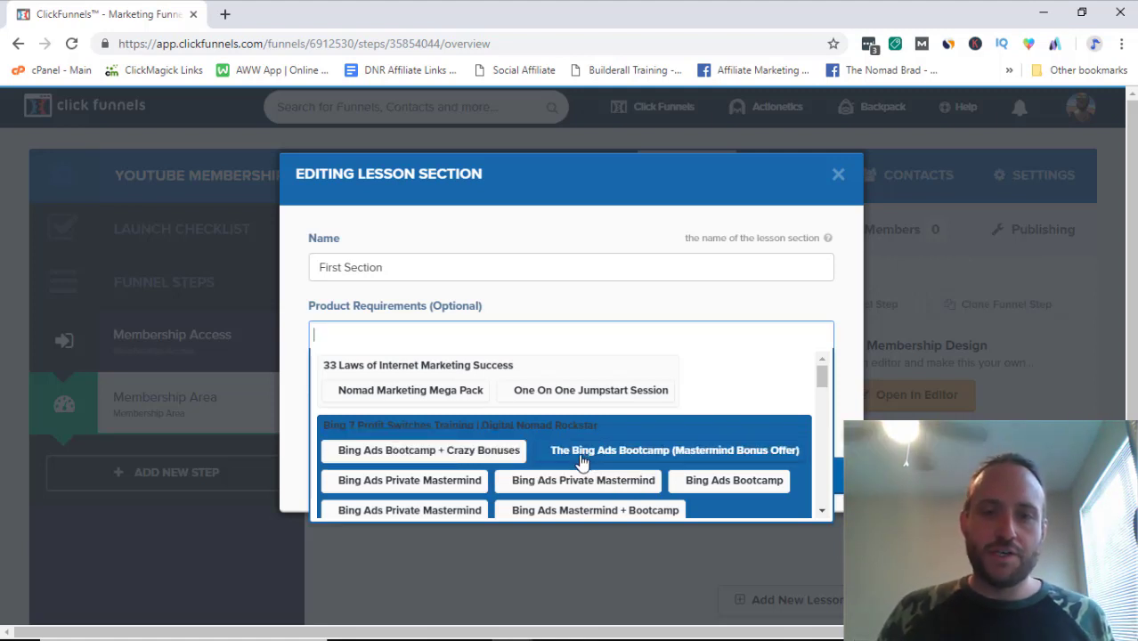
scroll(580, 461, down, 5)
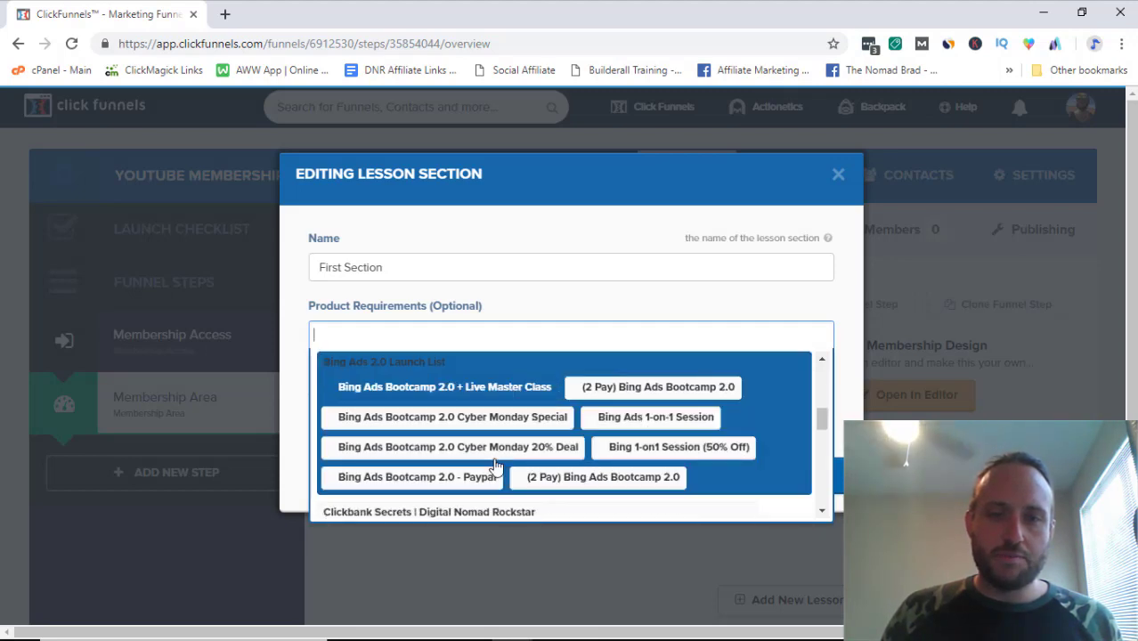
scroll(496, 464, up, 4)
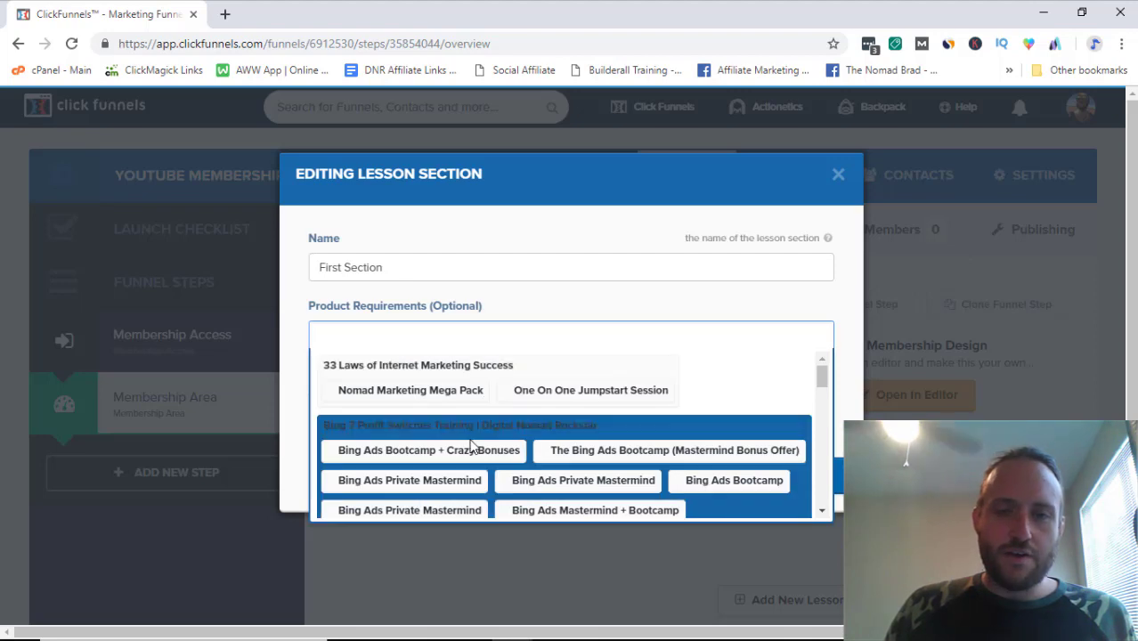
scroll(470, 442, down, 1)
scroll(470, 443, up, 1)
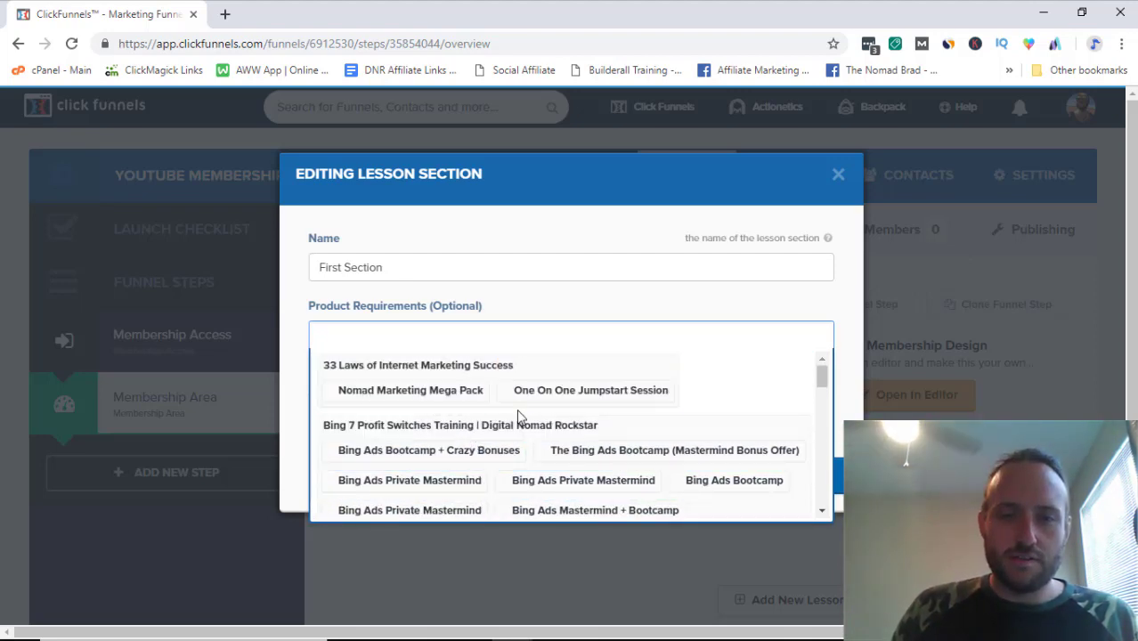
scroll(517, 417, down, 3)
scroll(454, 392, up, 1)
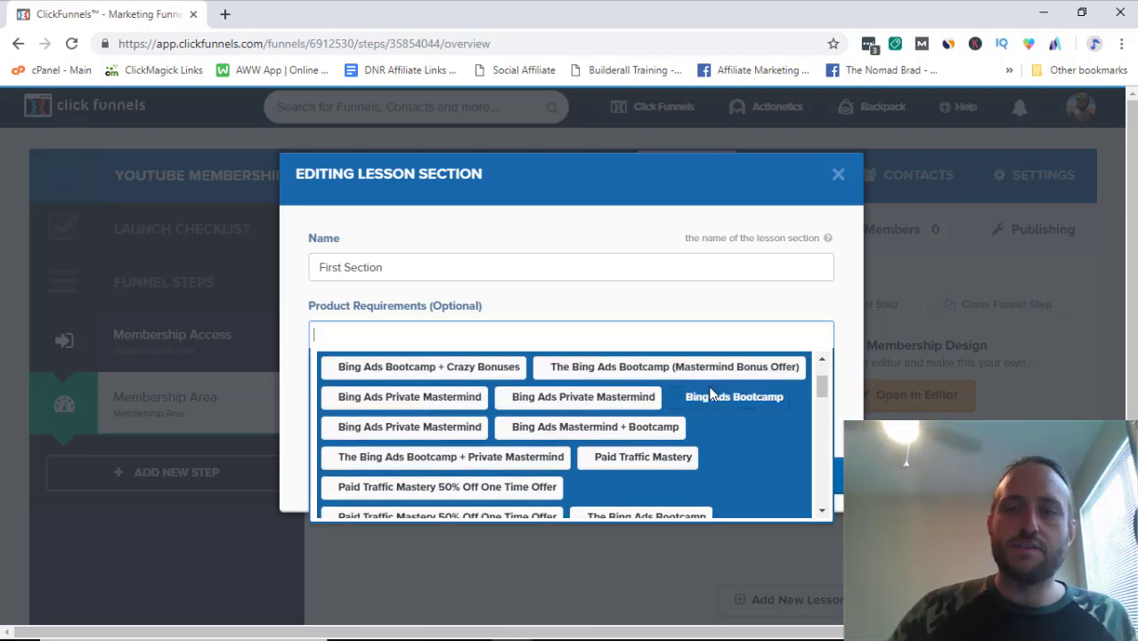
scroll(454, 440, down, 5)
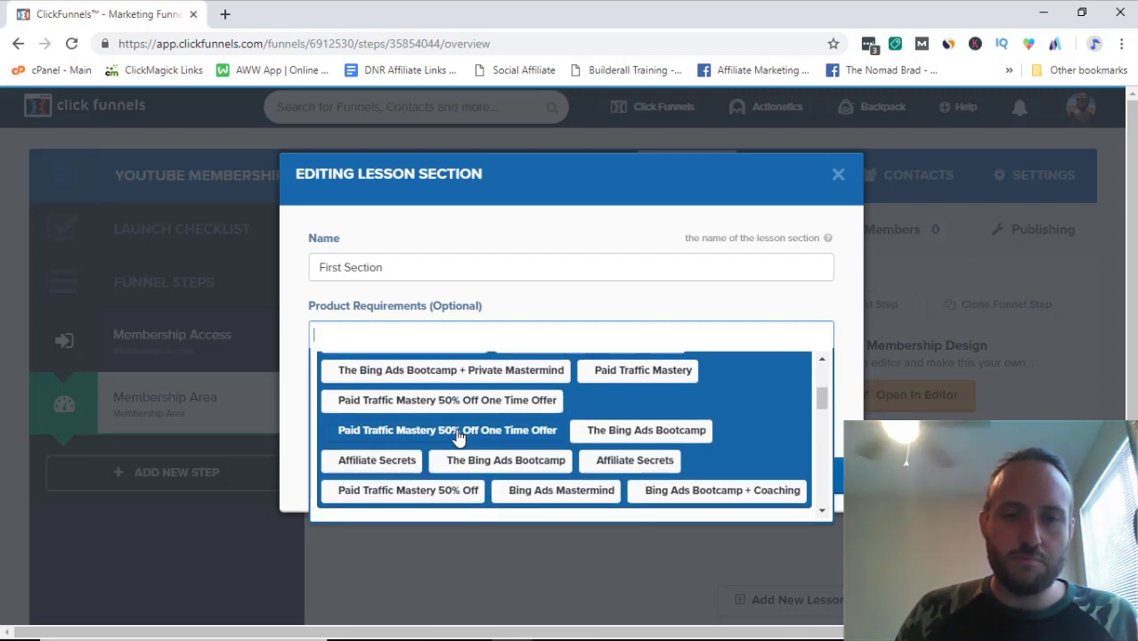
scroll(457, 435, down, 1)
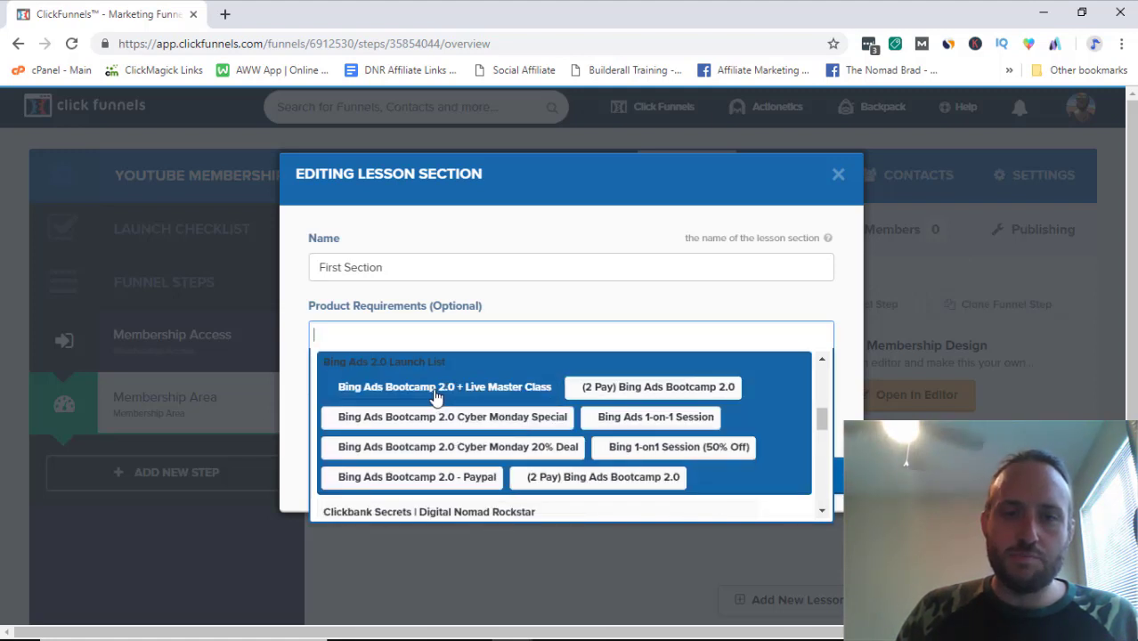
click(436, 389)
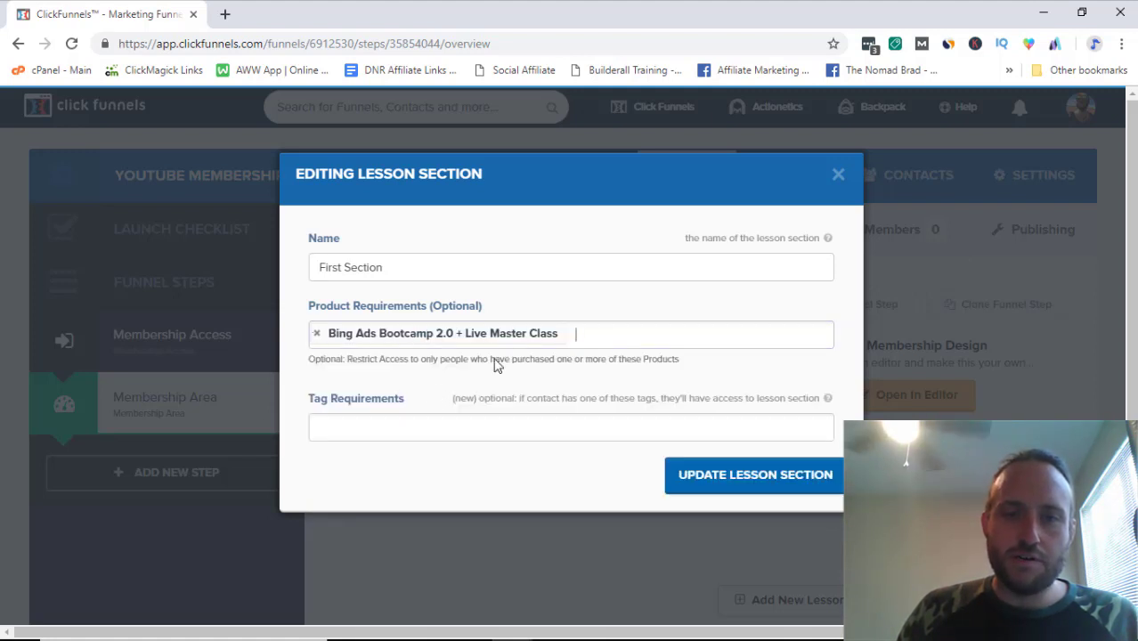
Step: Also require Bing Ads Bootcamp 2.0 - Paypal and (2 Pay) Bing Ads Bootcamp 2.0, then update the section
click(622, 334)
scroll(457, 434, down, 5)
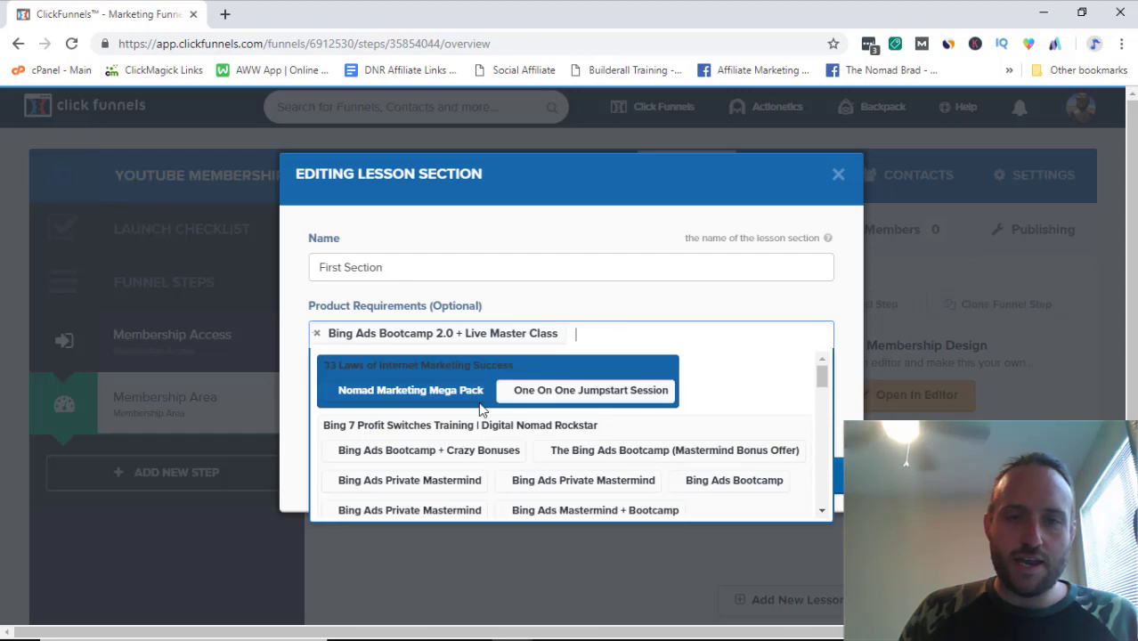
scroll(461, 432, up, 1)
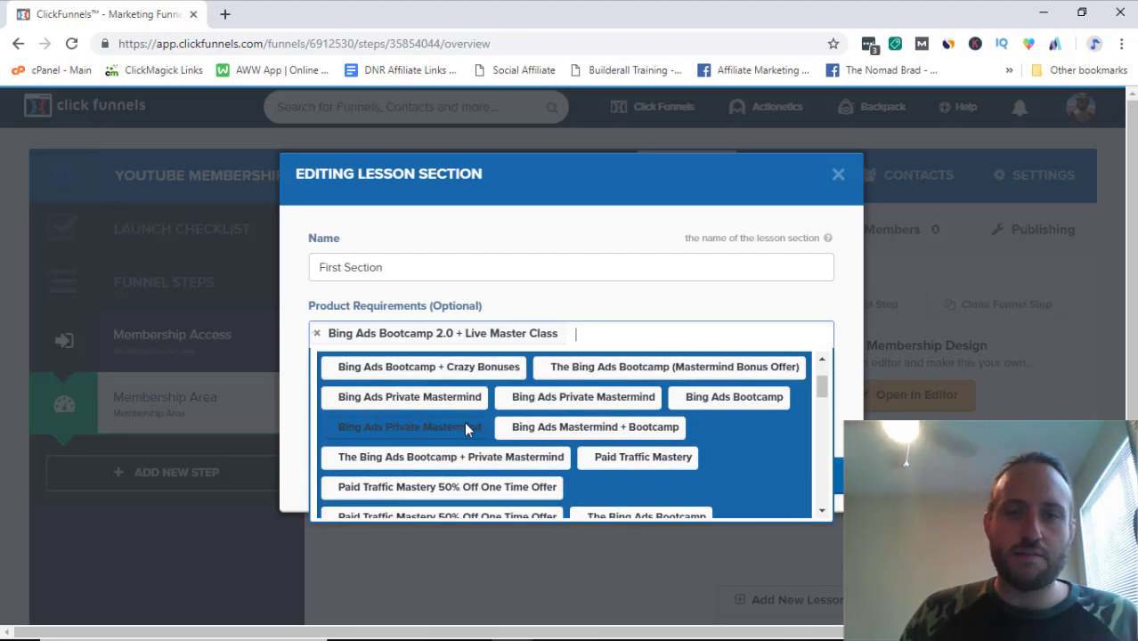
scroll(467, 426, down, 5)
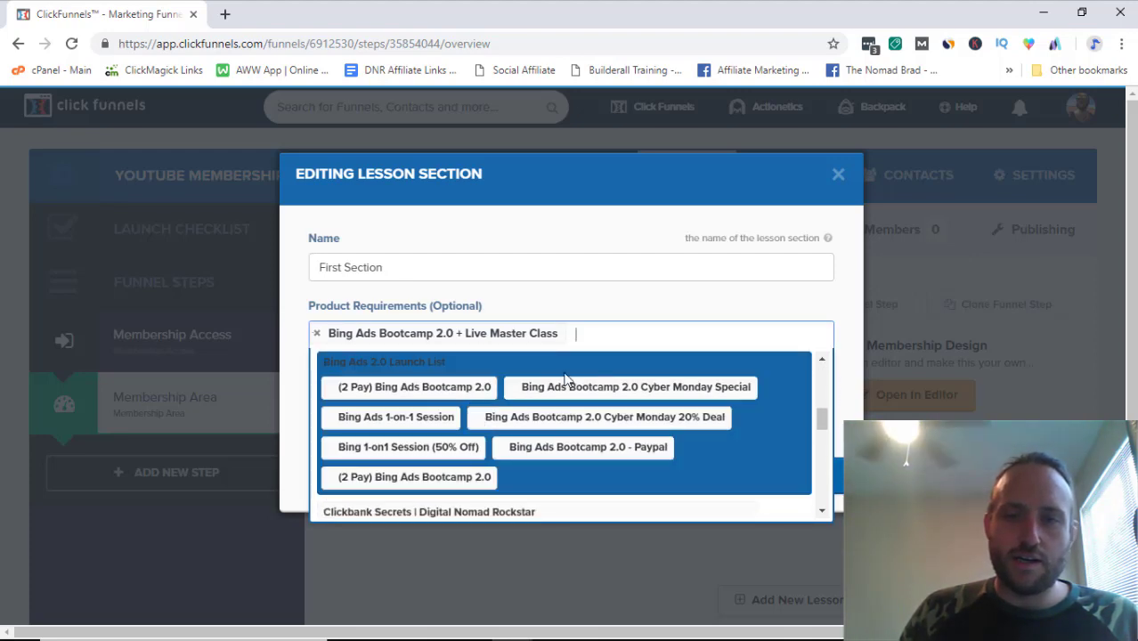
click(567, 447)
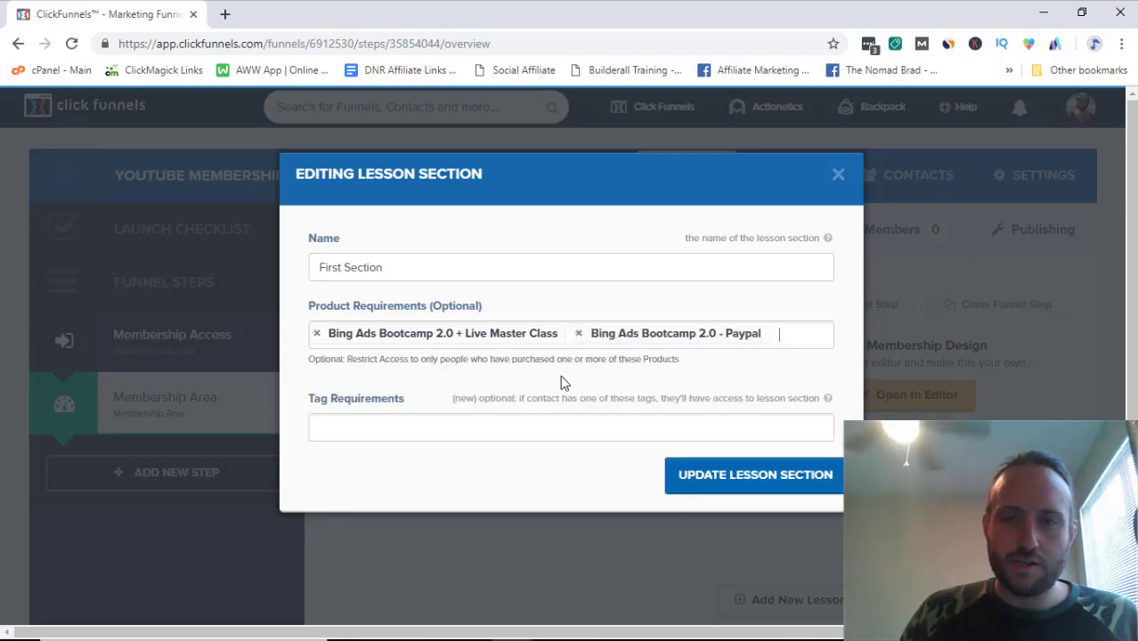
click(778, 332)
scroll(525, 432, down, 4)
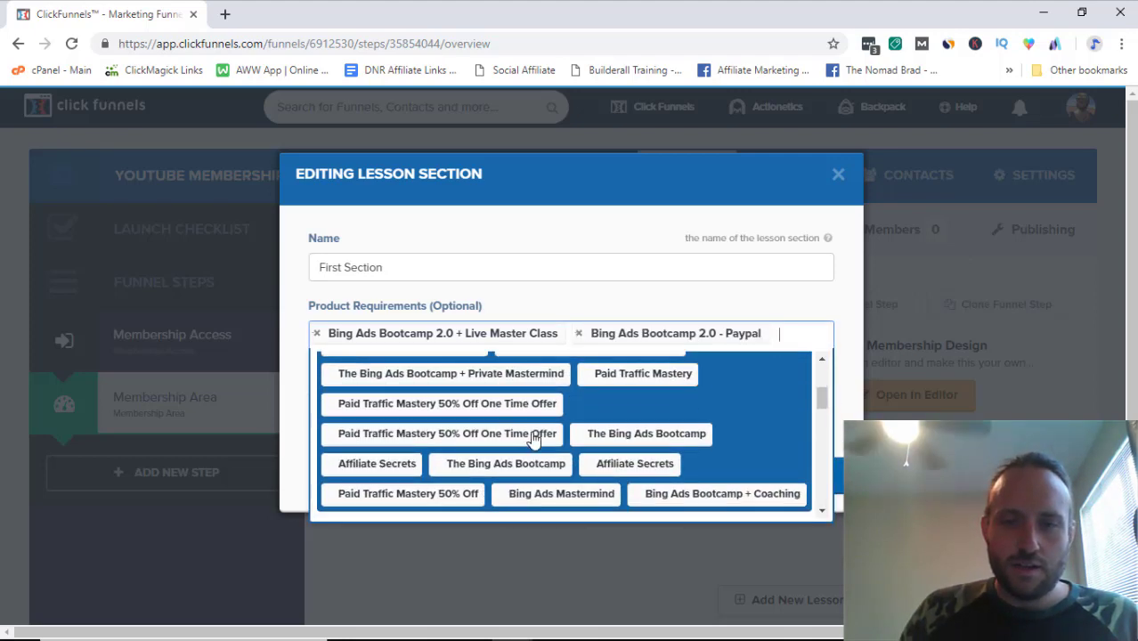
scroll(532, 434, down, 5)
scroll(517, 428, up, 2)
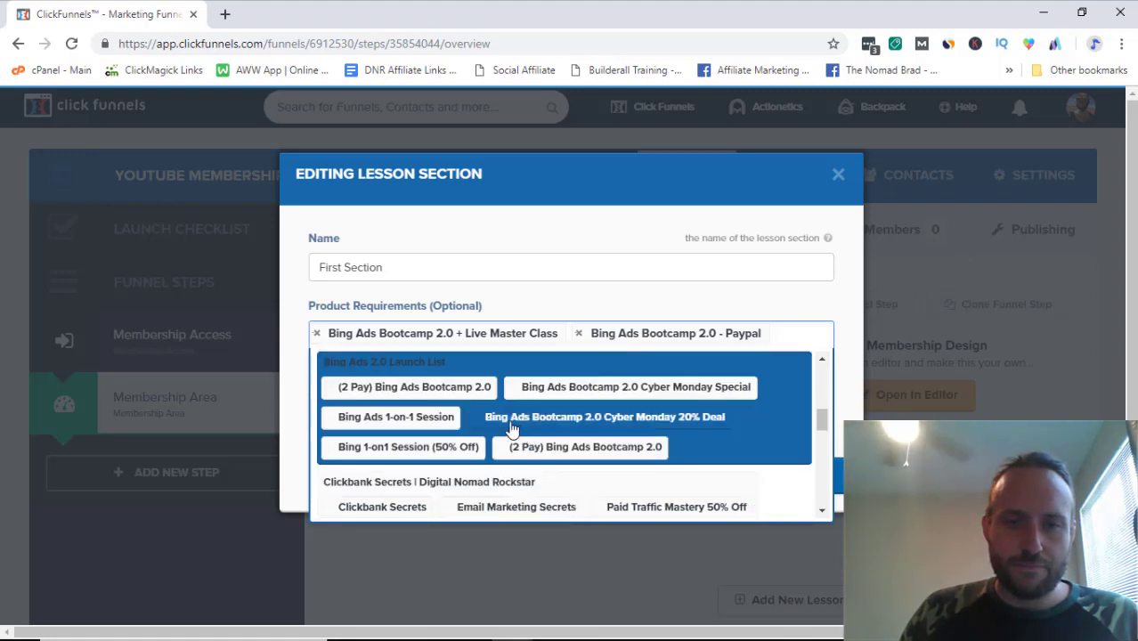
click(431, 386)
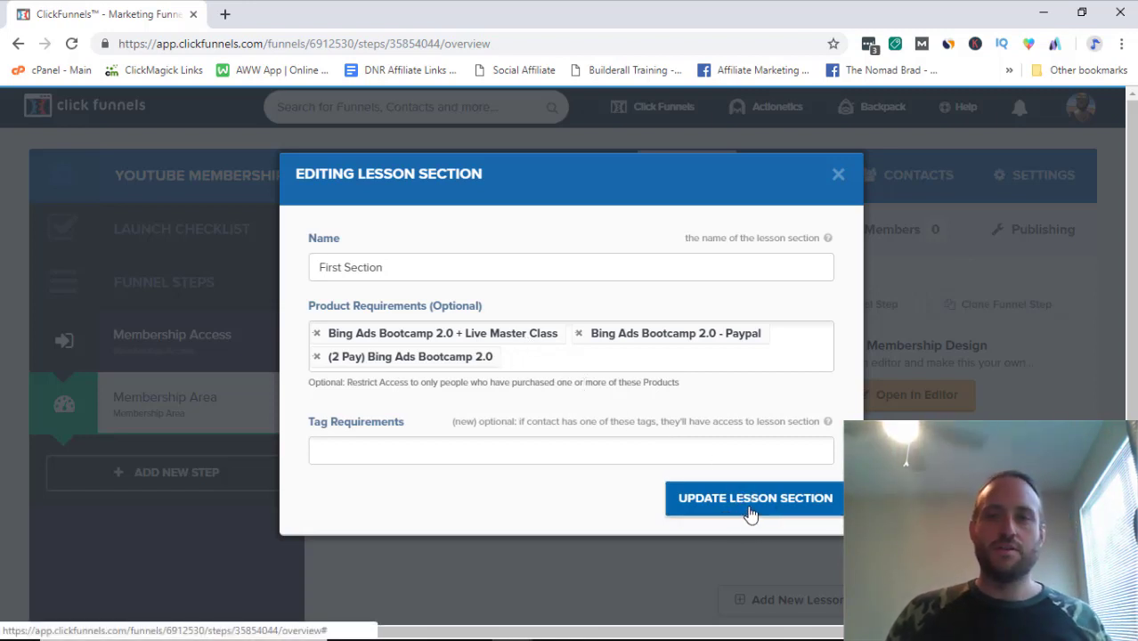
click(838, 175)
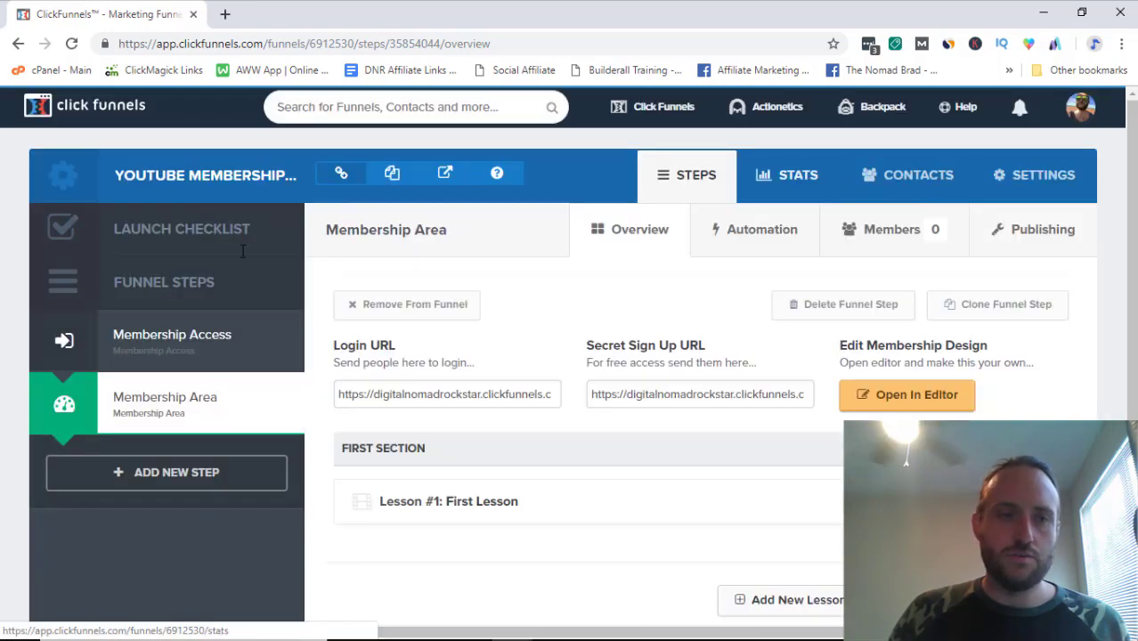
Step: Copy the secret sign-up URL, load it in a new tab, and log out
click(663, 395)
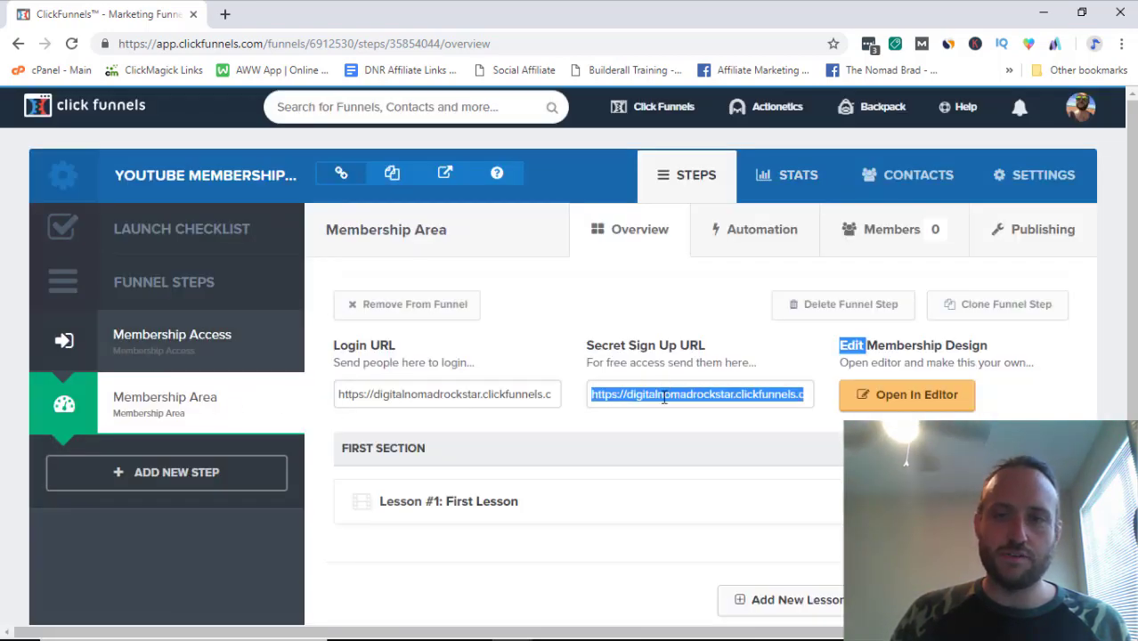
key(ctrl+t)
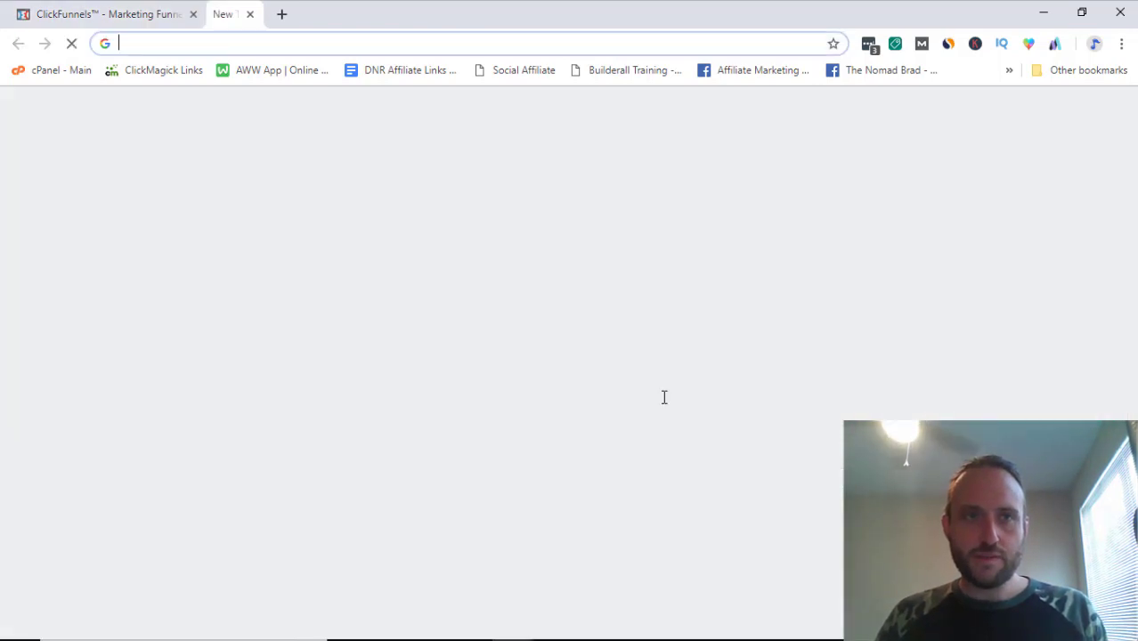
key(Return)
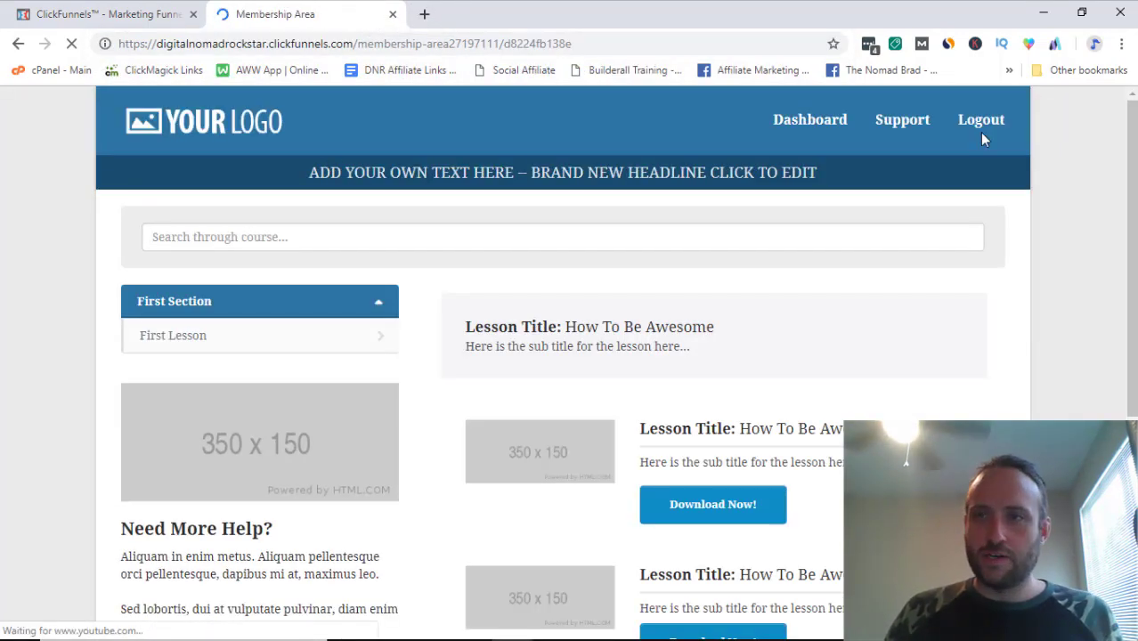
click(981, 123)
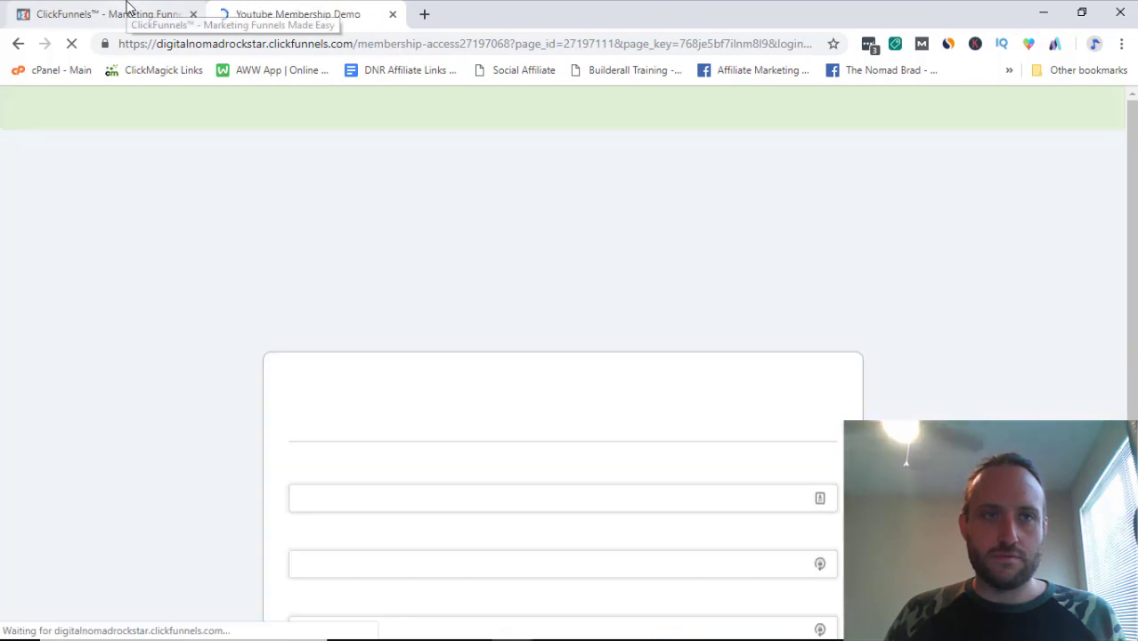
click(127, 9)
click(296, 8)
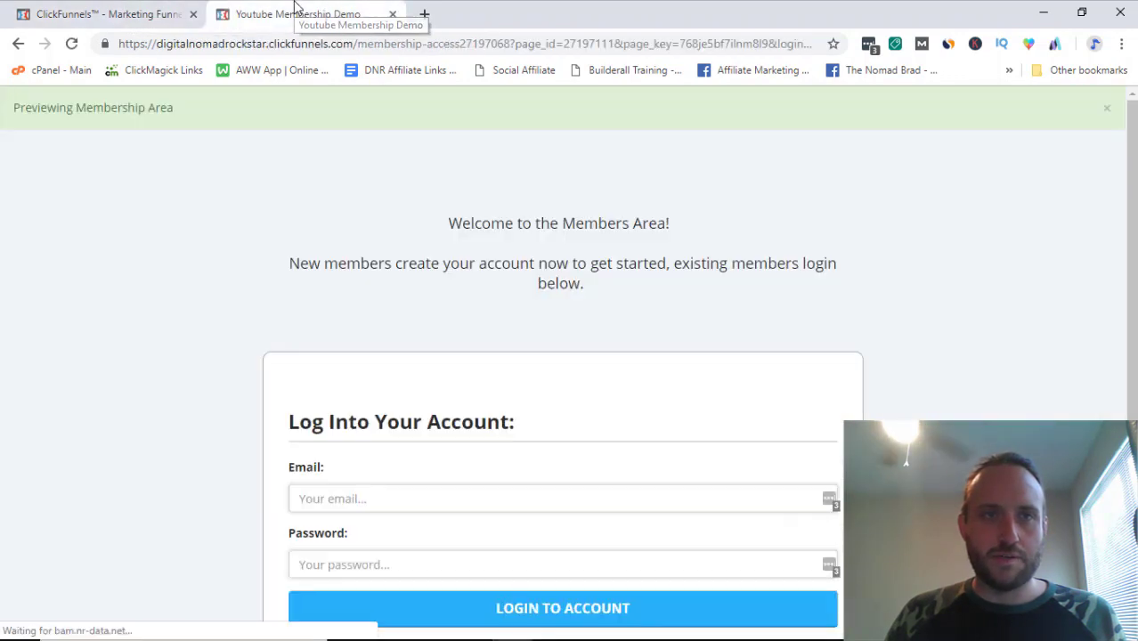
scroll(267, 338, down, 2)
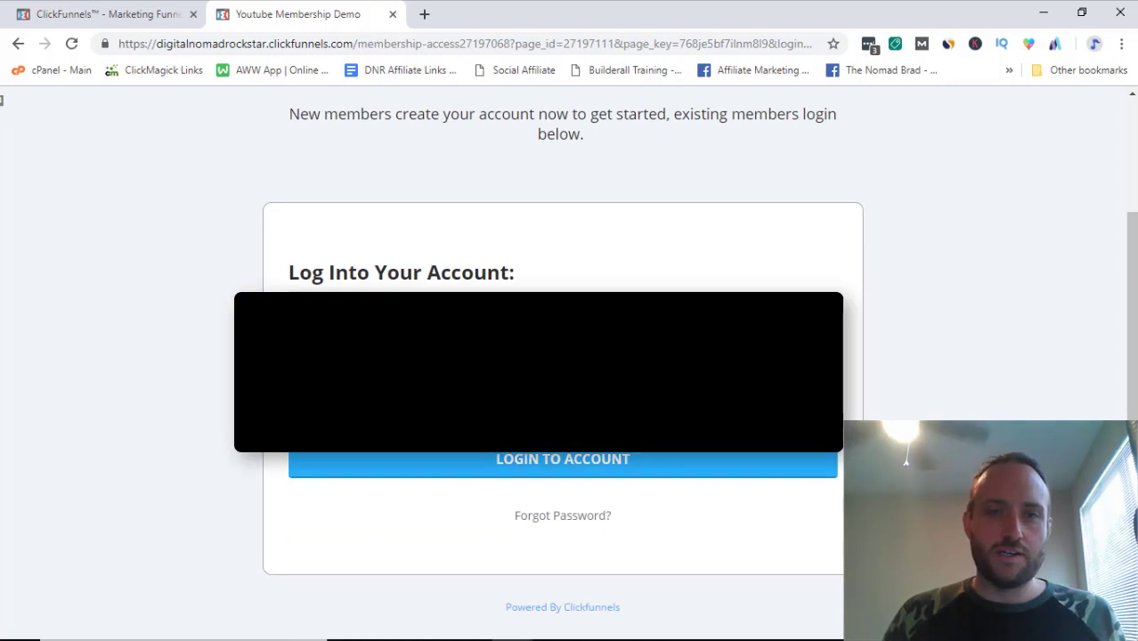
Step: Load the secret sign-up URL in a new incognito window
click(1122, 44)
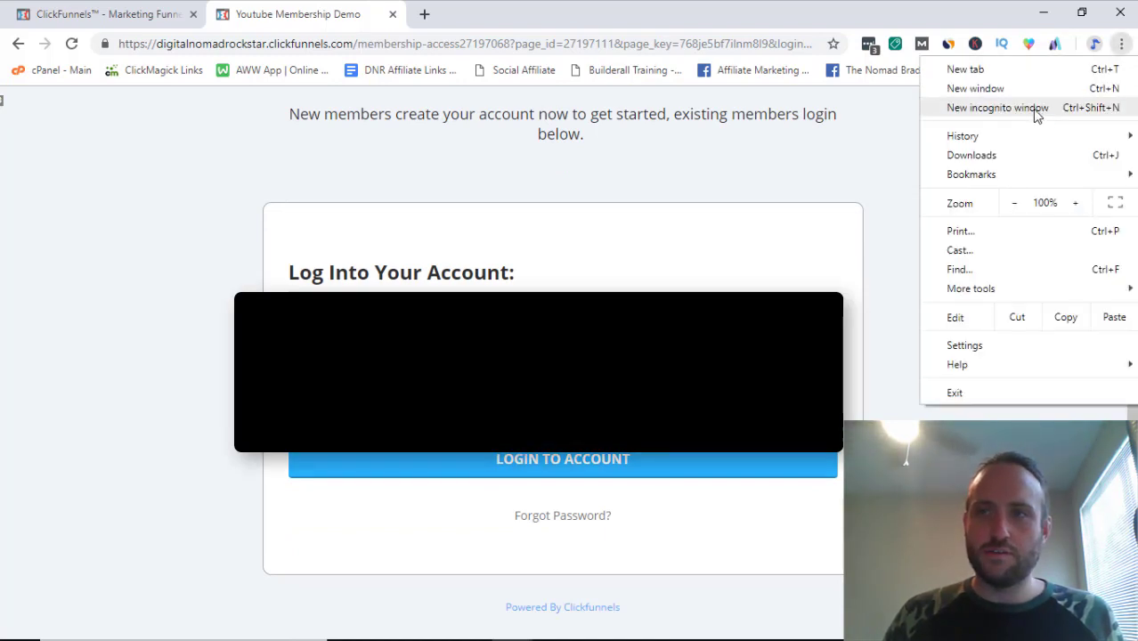
click(1034, 109)
key(Return)
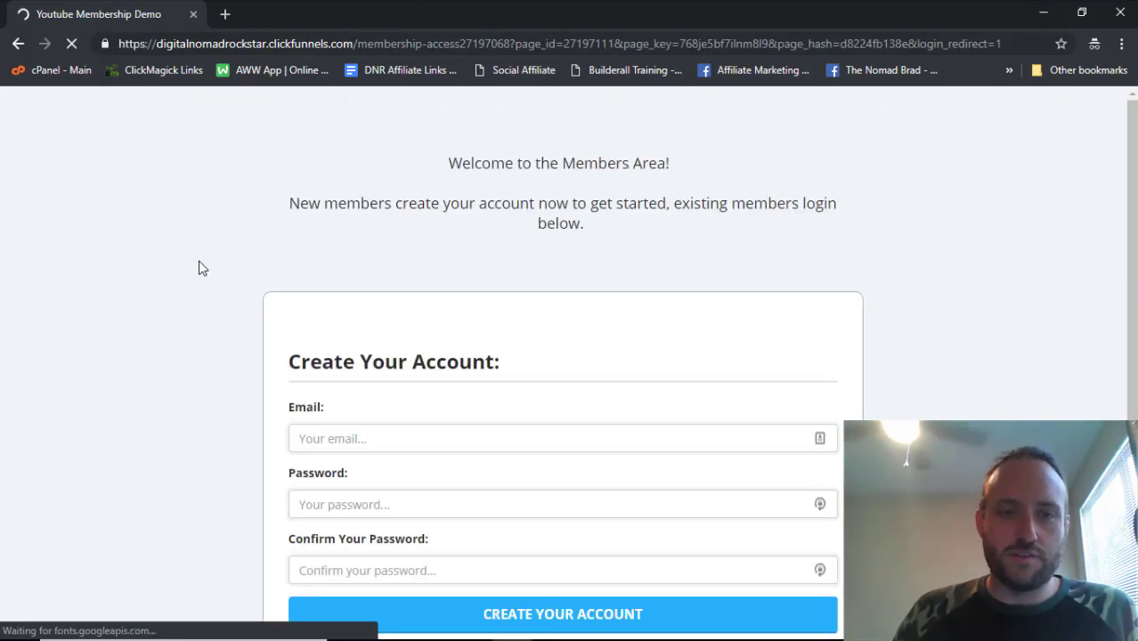
Step: Scroll through the private sign-up page, then close the incognito window
scroll(214, 238, down, 2)
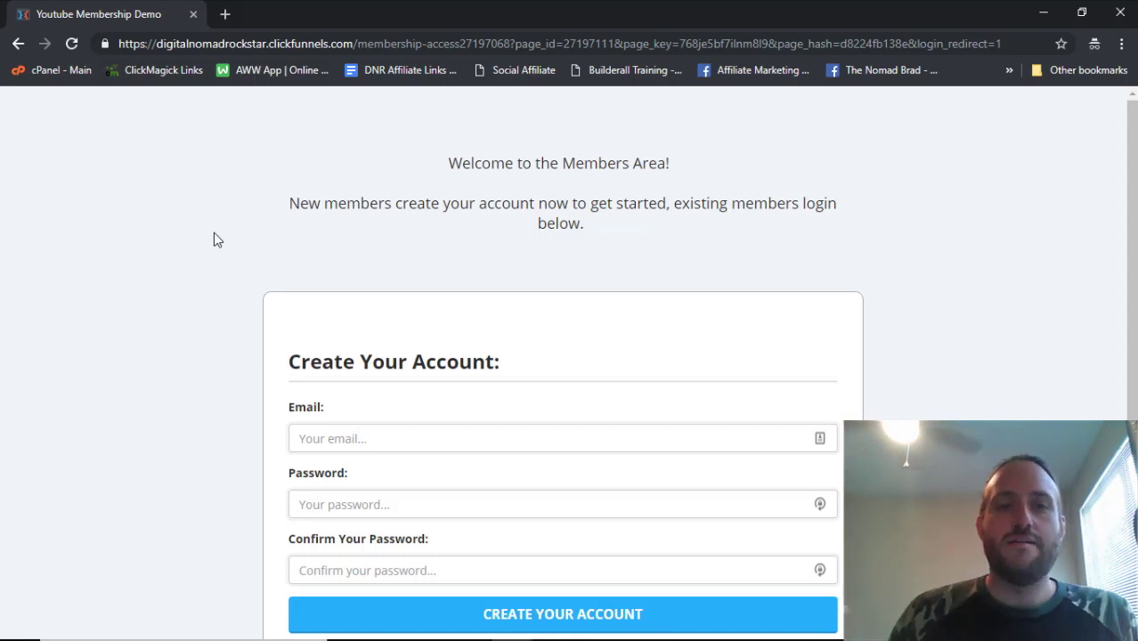
scroll(343, 445, down, 1)
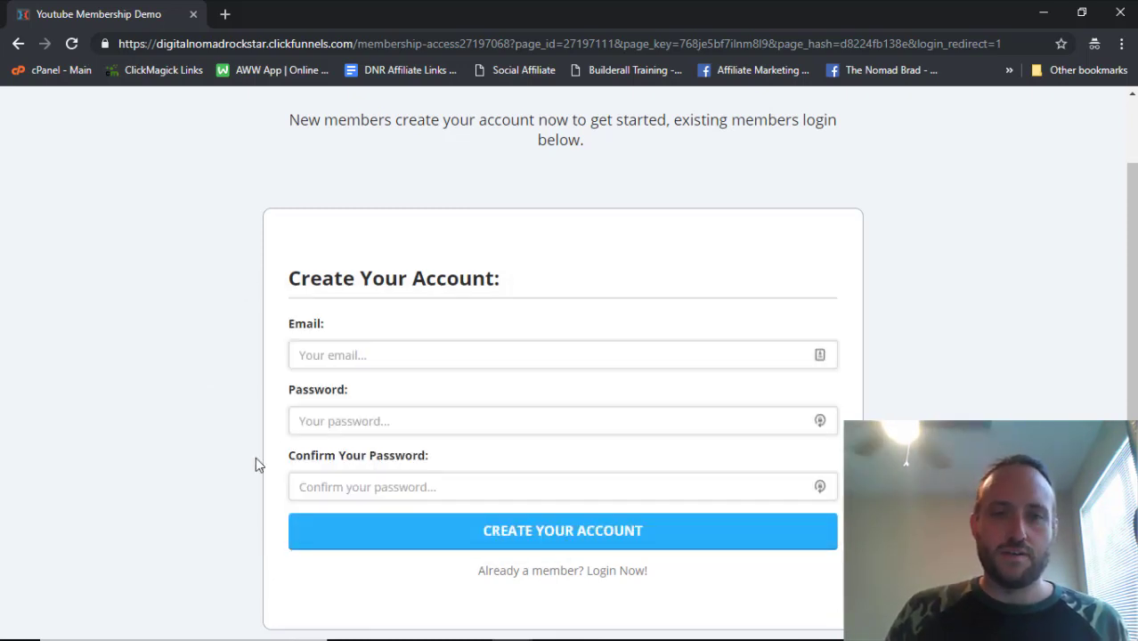
scroll(342, 281, down, 1)
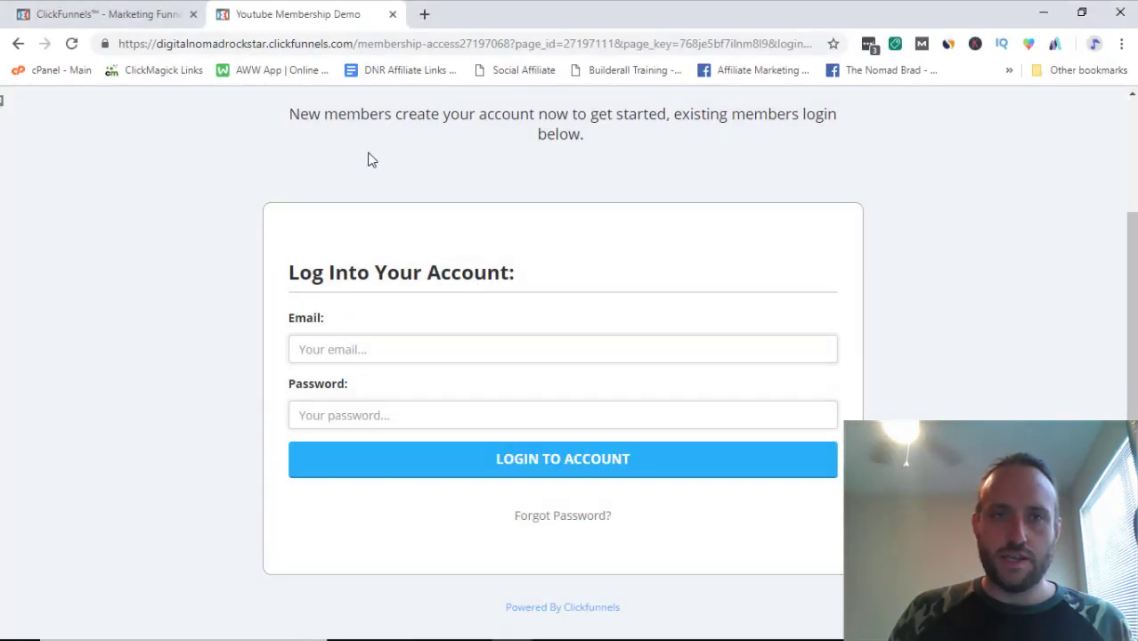
click(84, 14)
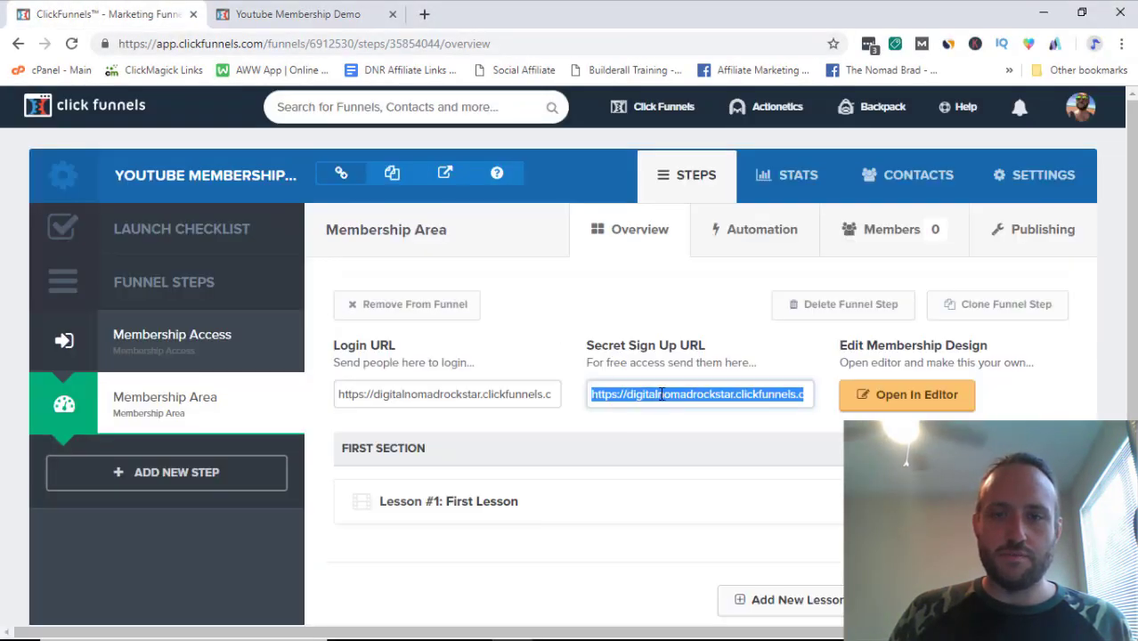
triple_click(657, 389)
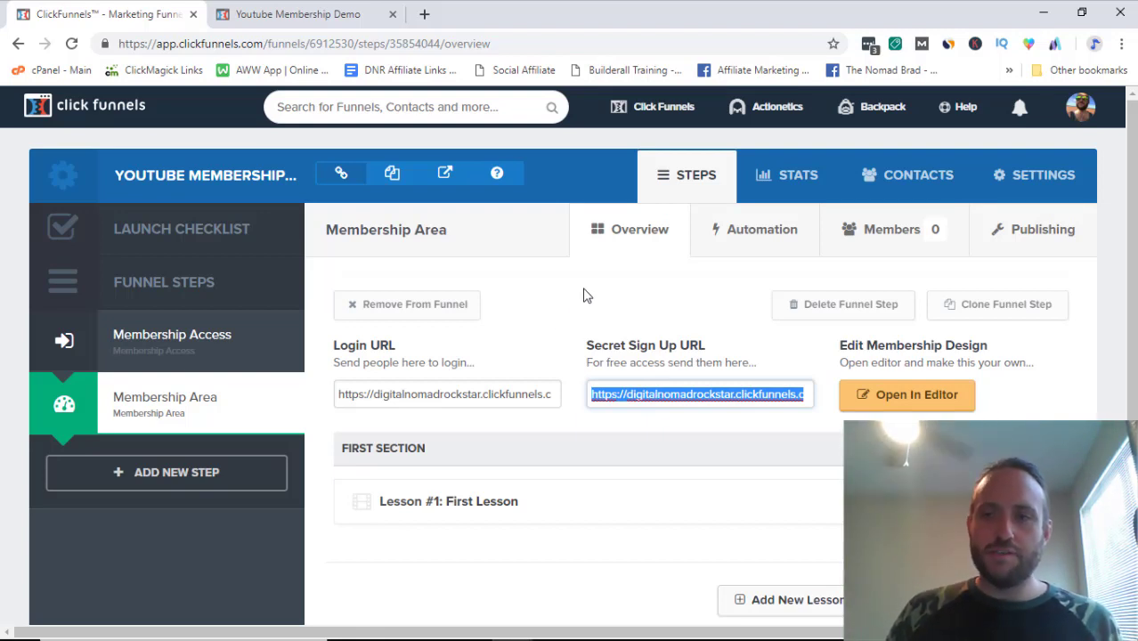
click(908, 401)
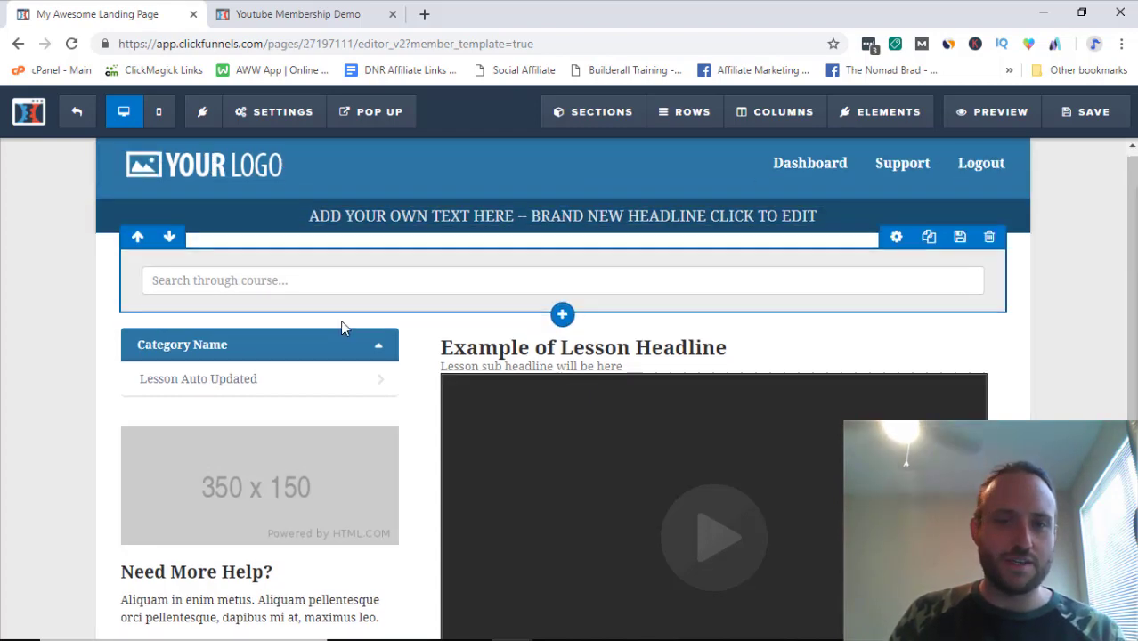
scroll(271, 326, down, 2)
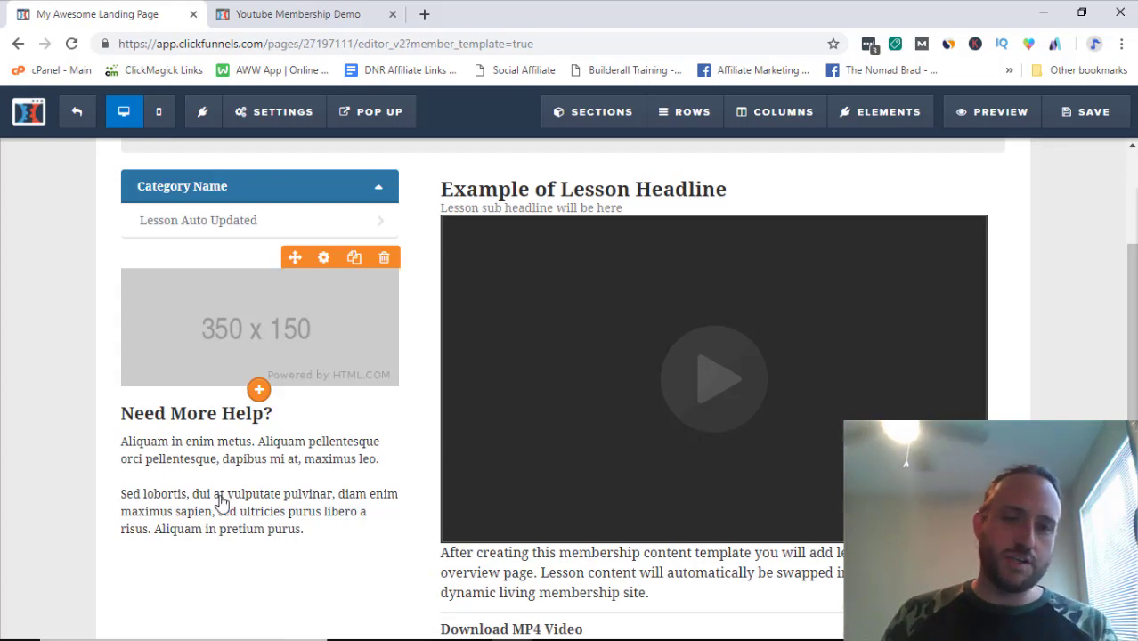
scroll(229, 479, down, 2)
scroll(241, 322, up, 2)
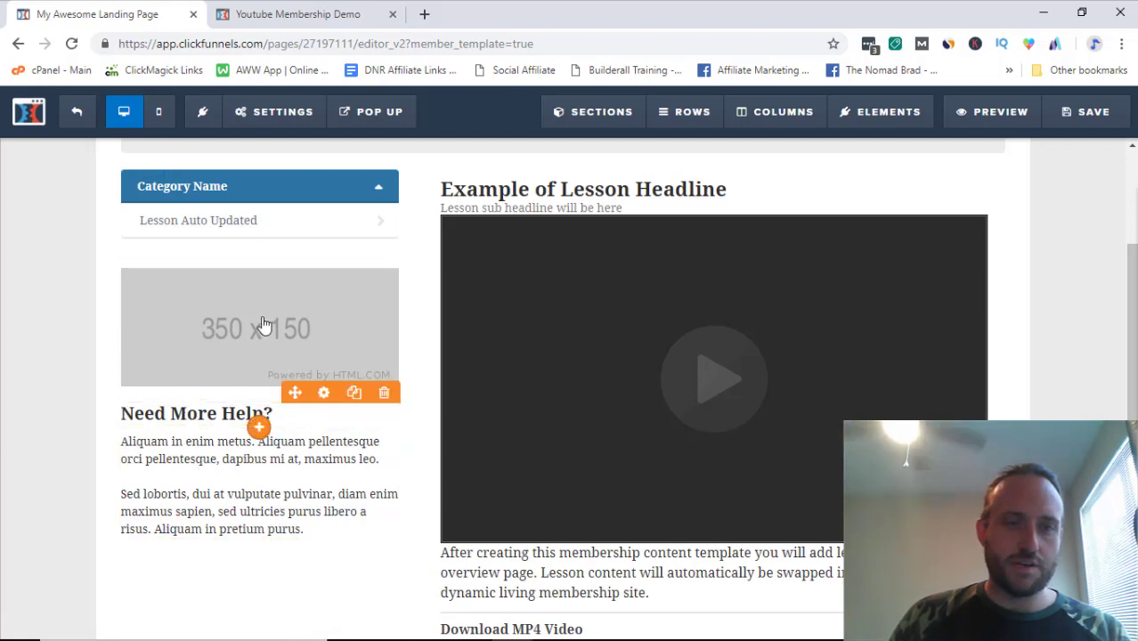
scroll(246, 330, up, 2)
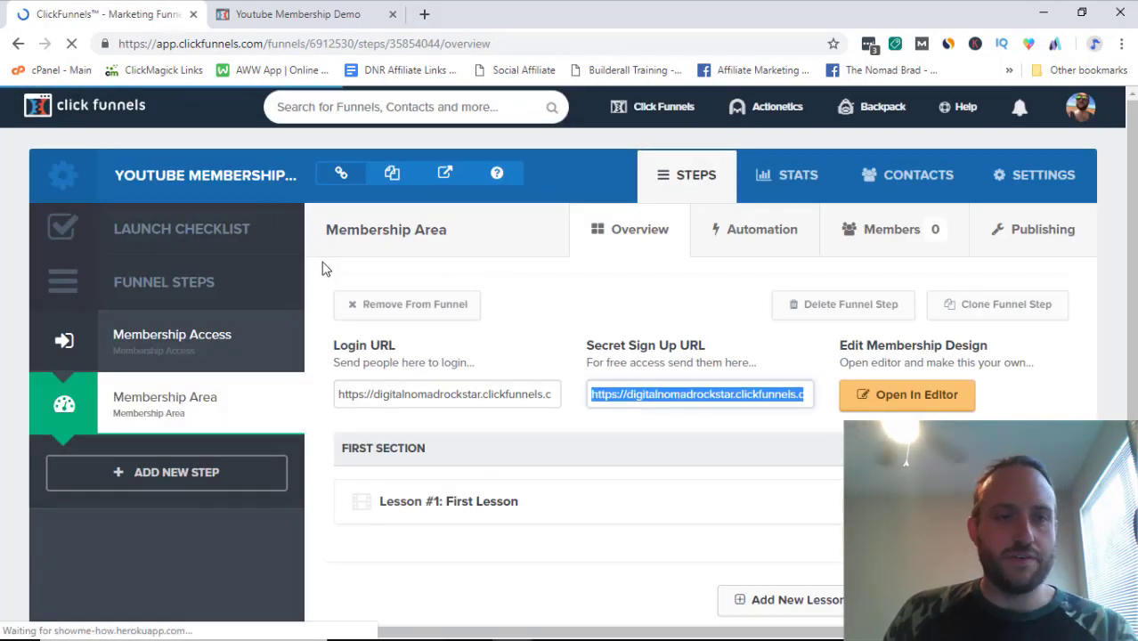
scroll(313, 267, down, 1)
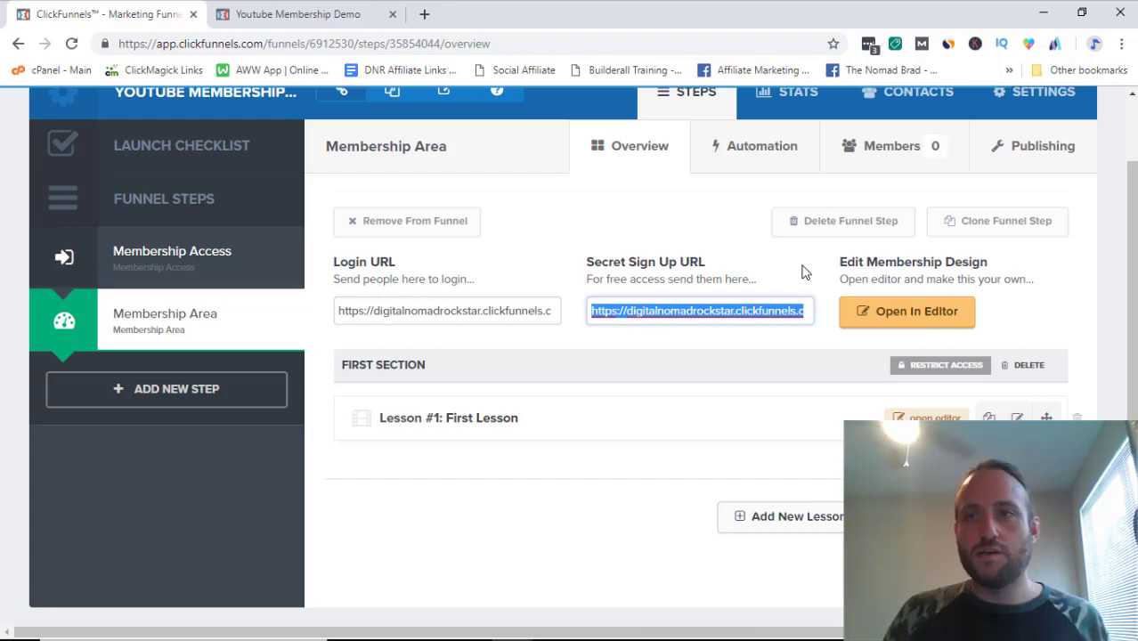
scroll(614, 249, up, 1)
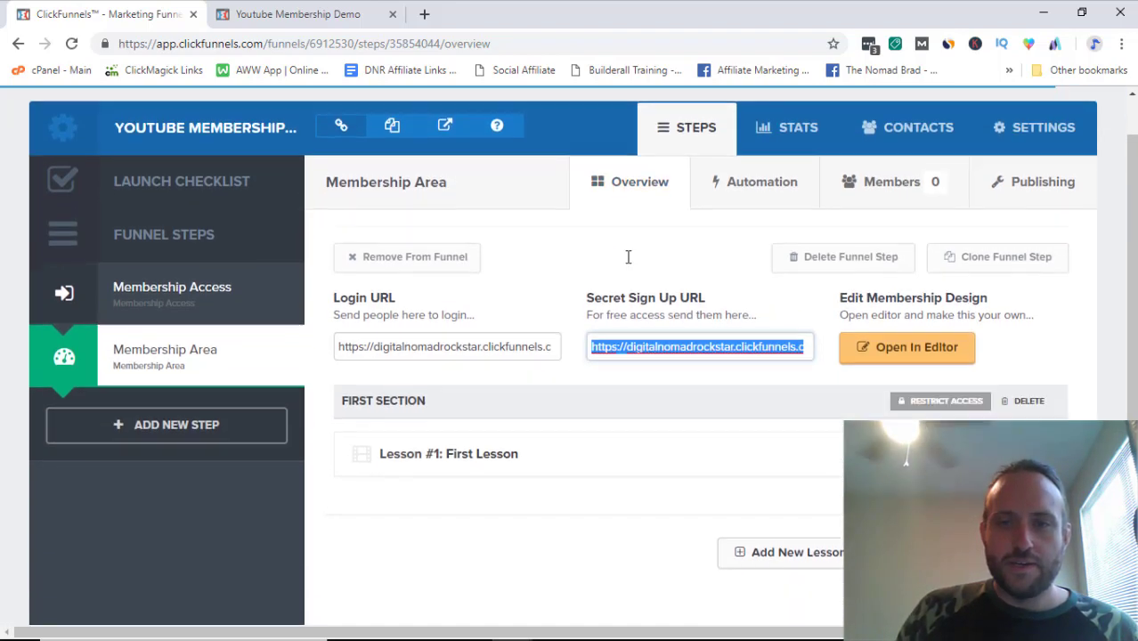
scroll(659, 294, down, 1)
click(684, 316)
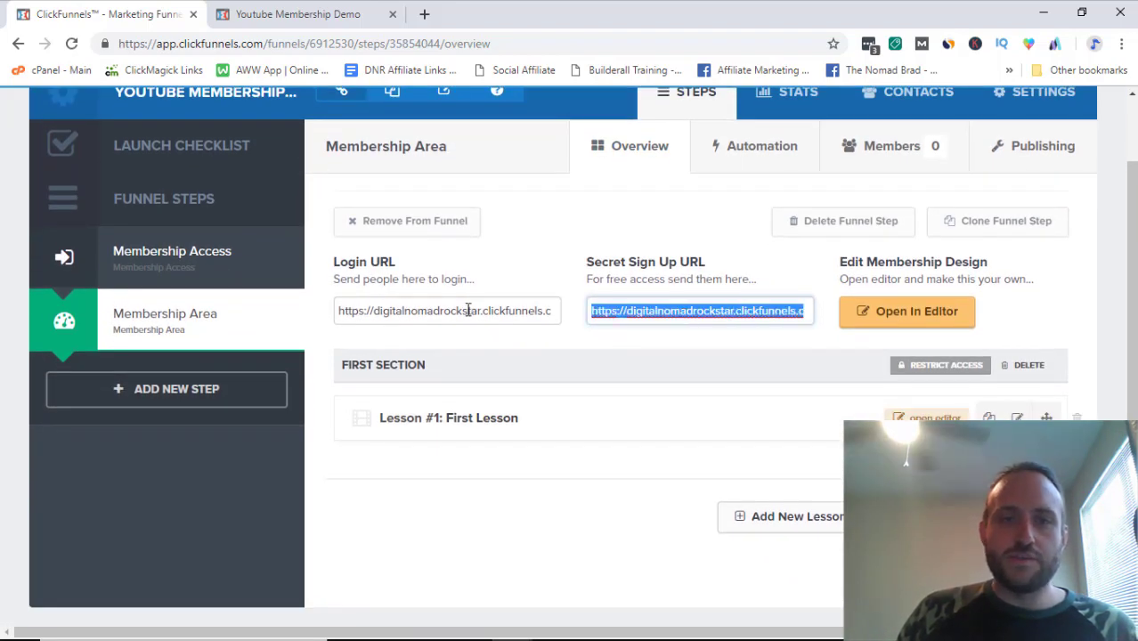
double_click(424, 312)
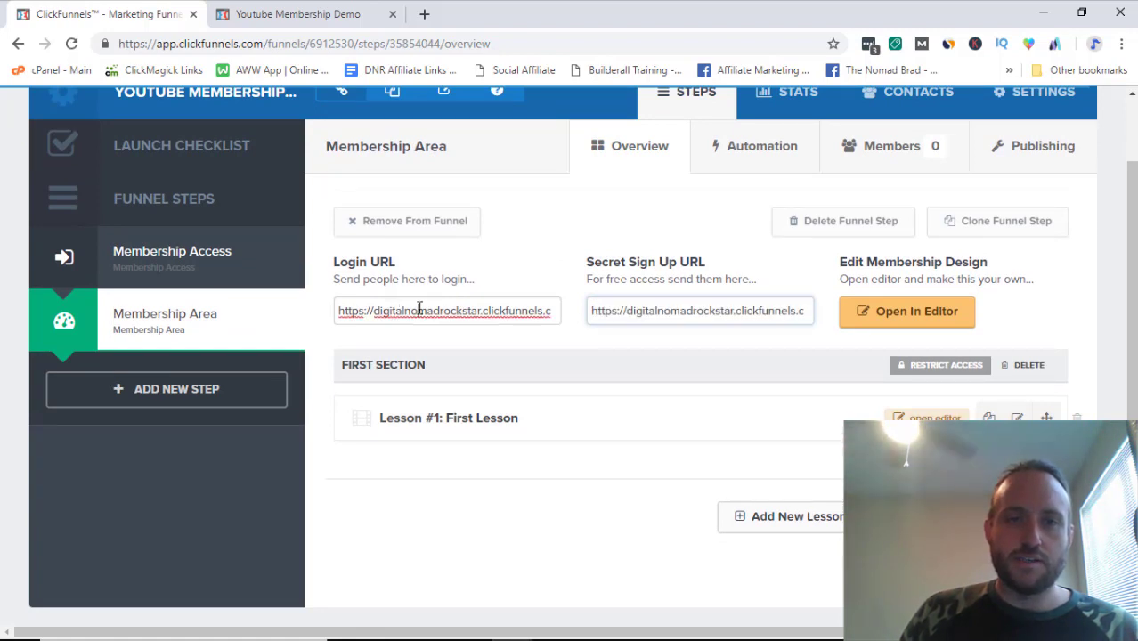
click(684, 309)
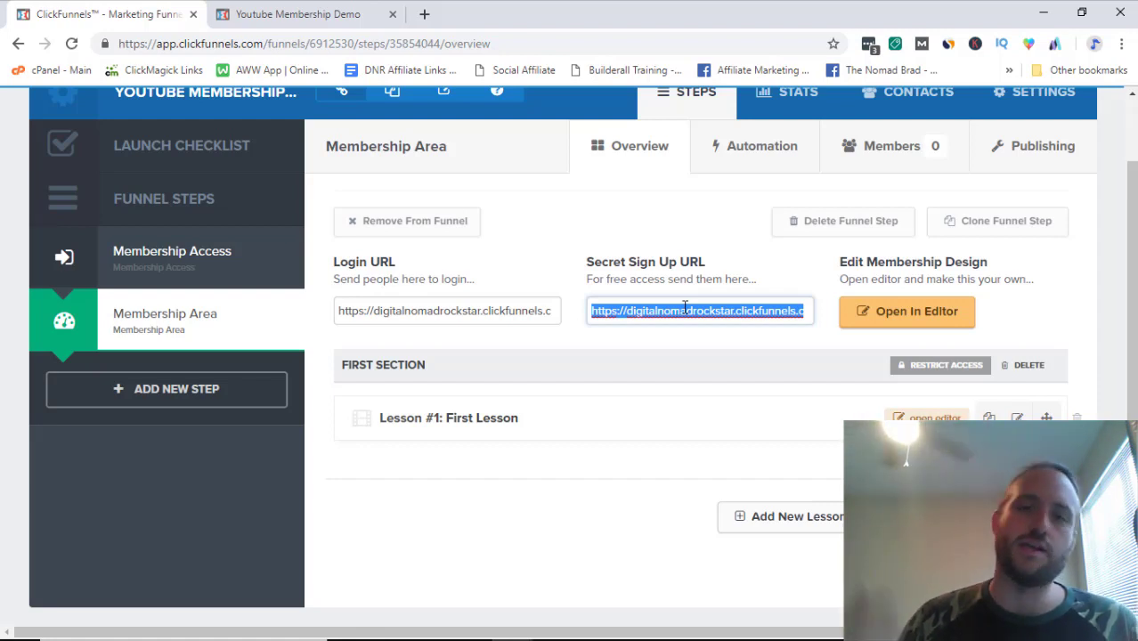
triple_click(670, 309)
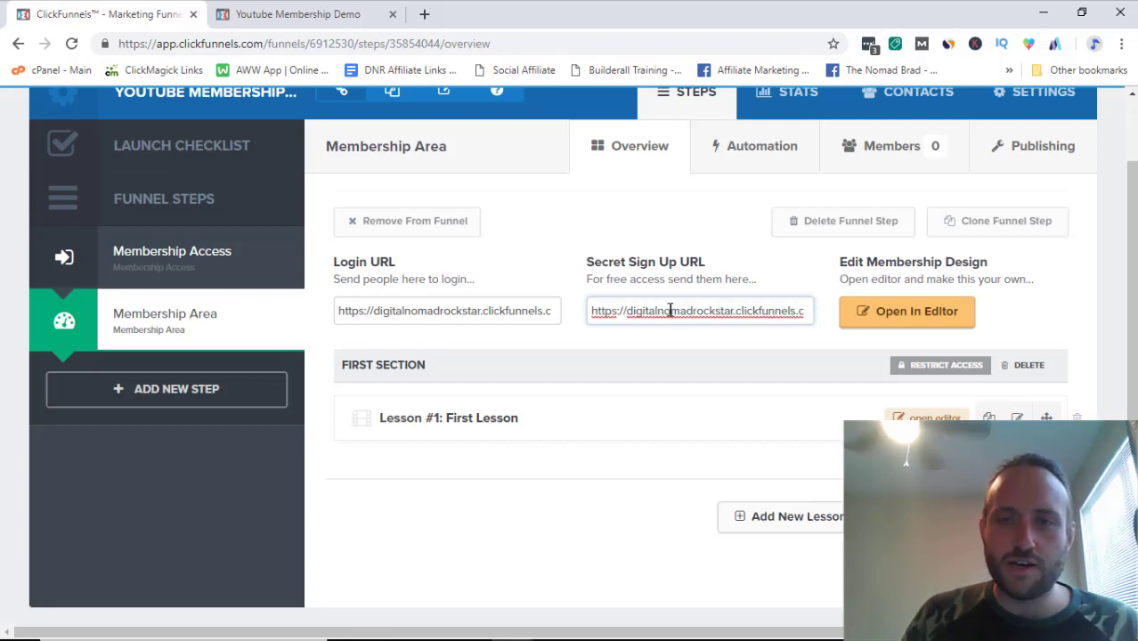
click(435, 324)
triple_click(423, 307)
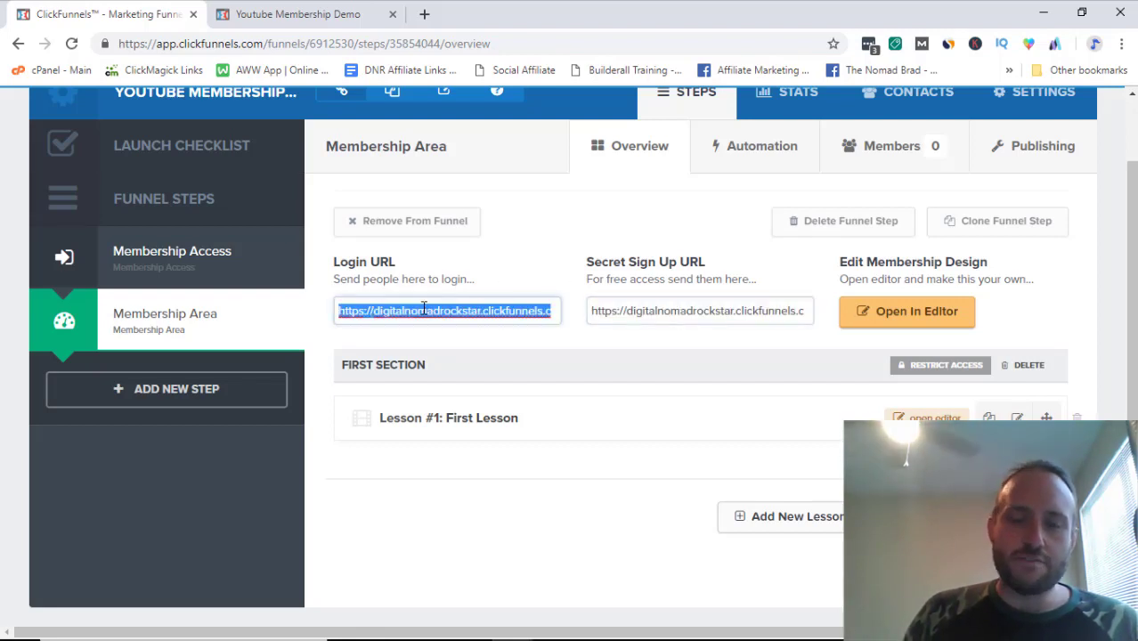
click(349, 310)
drag(342, 310, 612, 318)
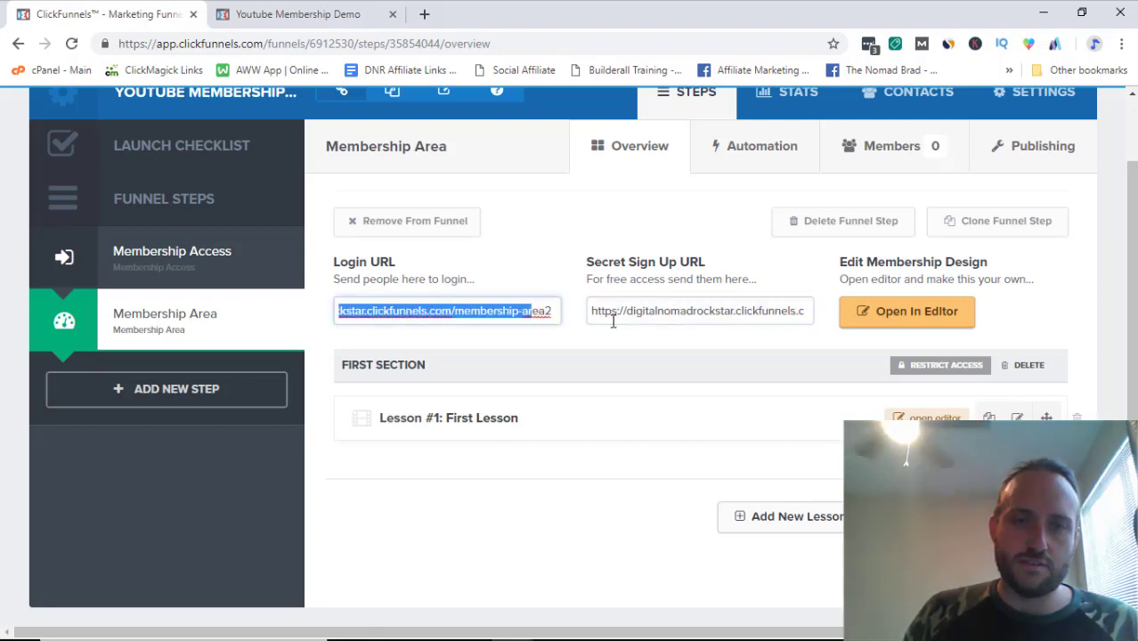
triple_click(473, 312)
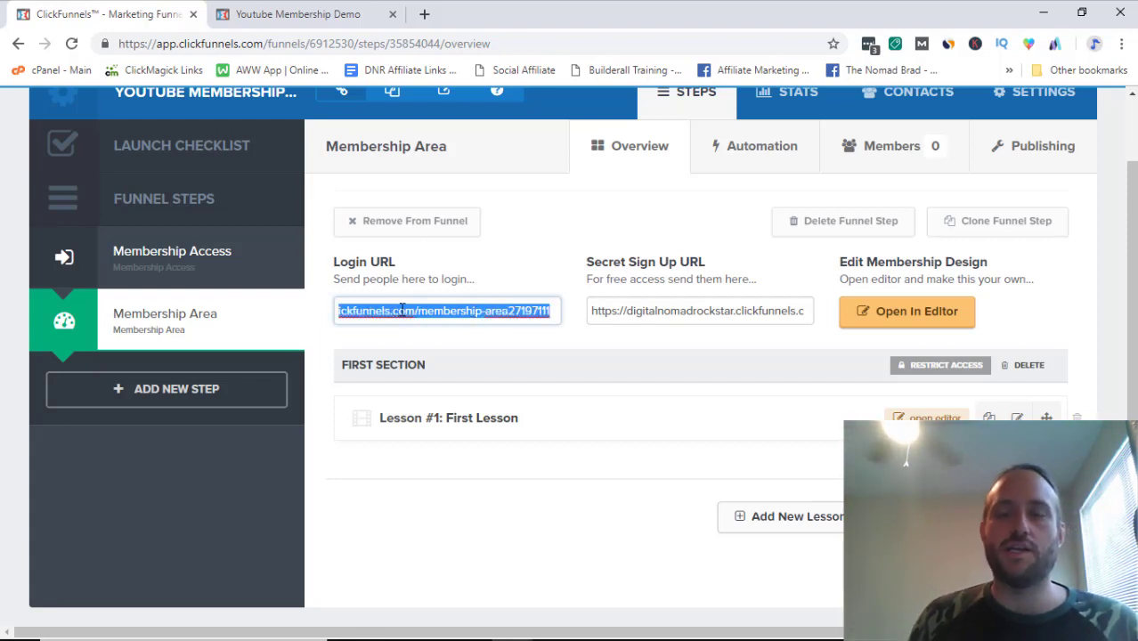
click(341, 264)
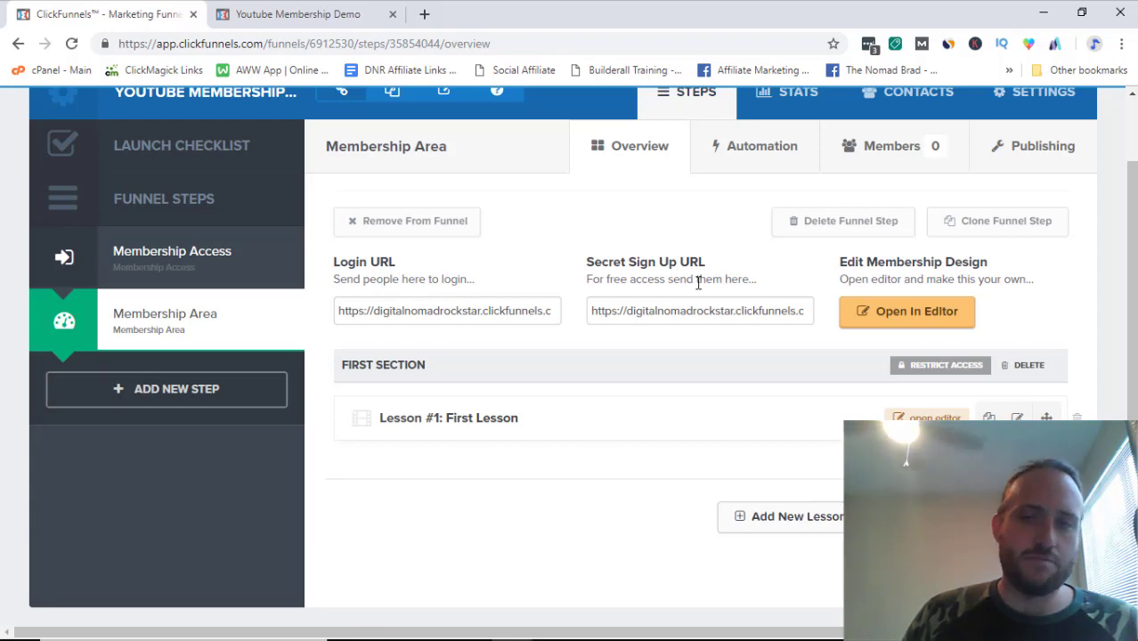
scroll(561, 310, down, 1)
scroll(559, 310, up, 2)
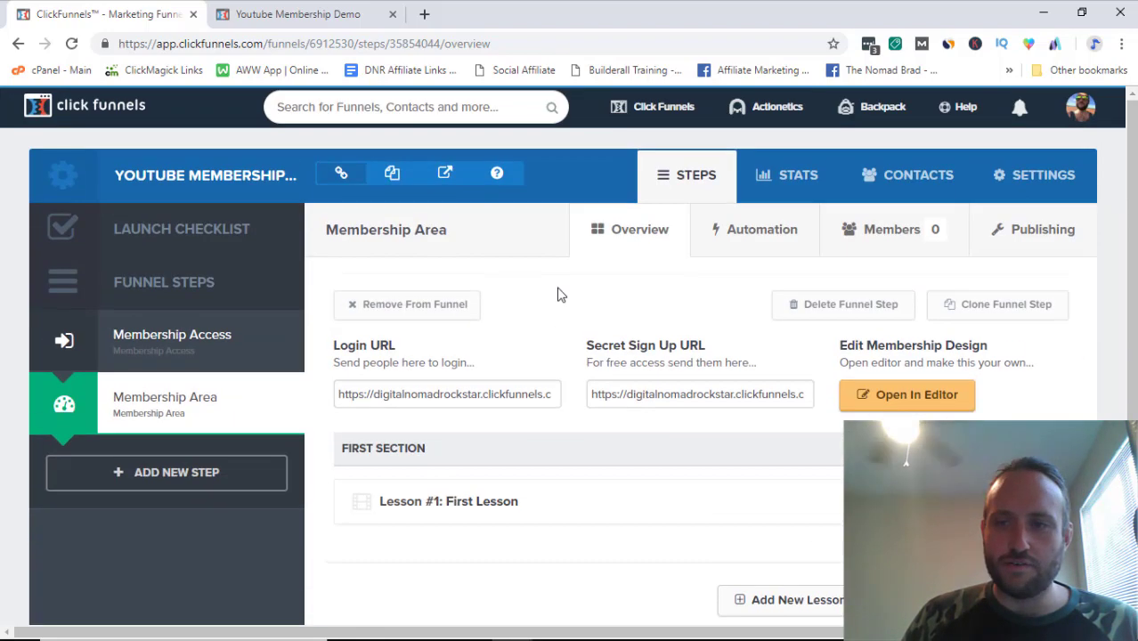
scroll(560, 295, down, 2)
scroll(584, 258, up, 3)
click(634, 395)
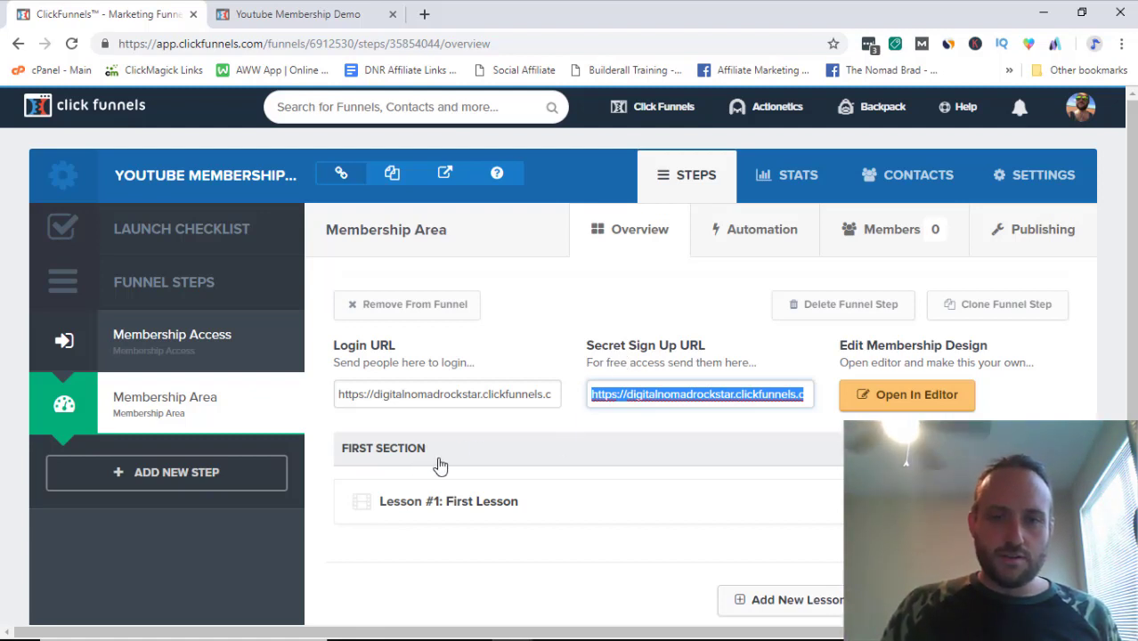
click(1024, 449)
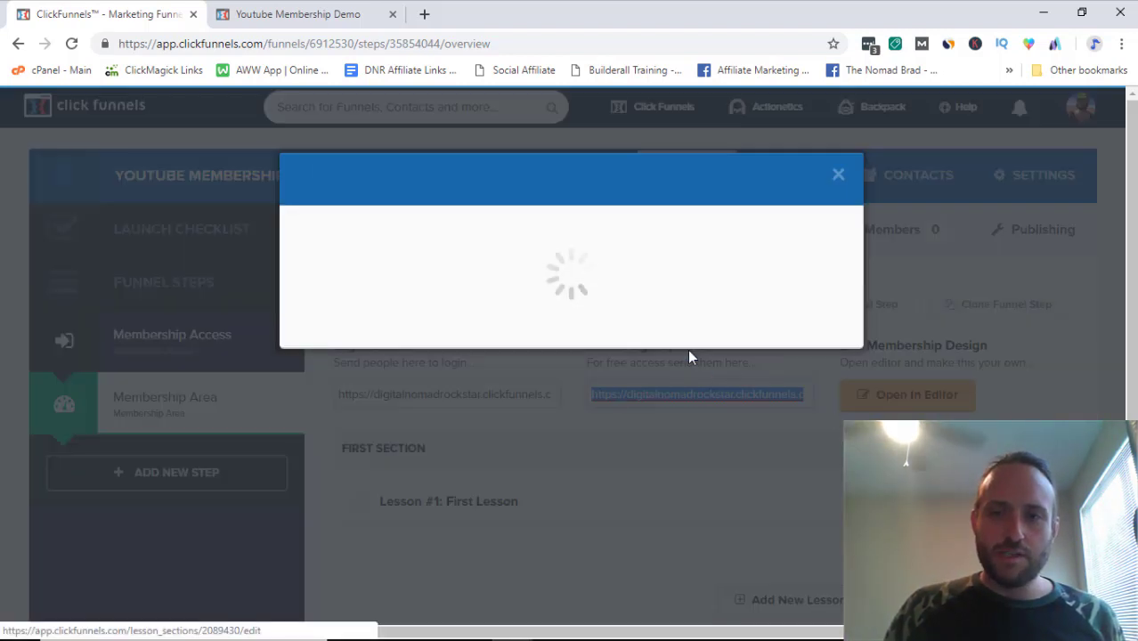
click(838, 174)
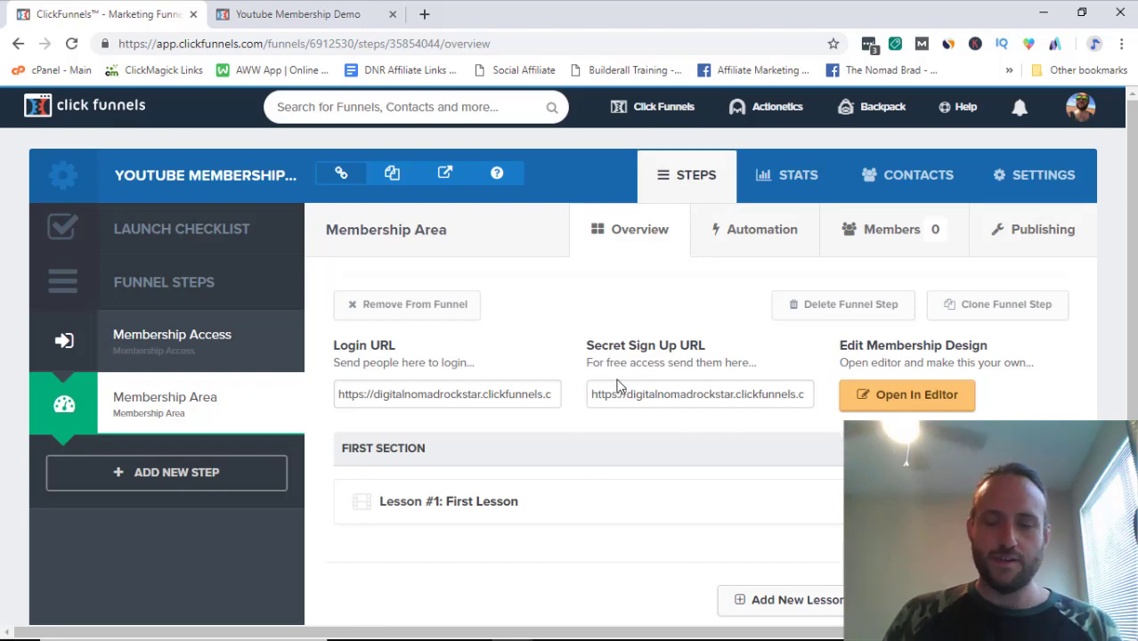
scroll(579, 330, down, 3)
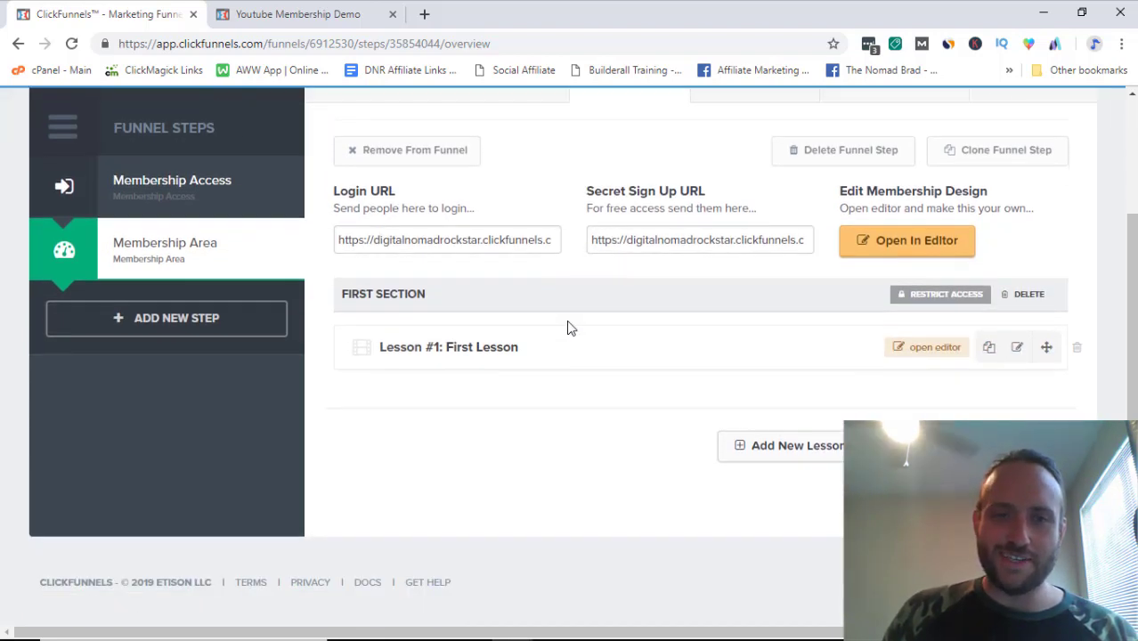
scroll(570, 328, up, 3)
scroll(569, 328, down, 1)
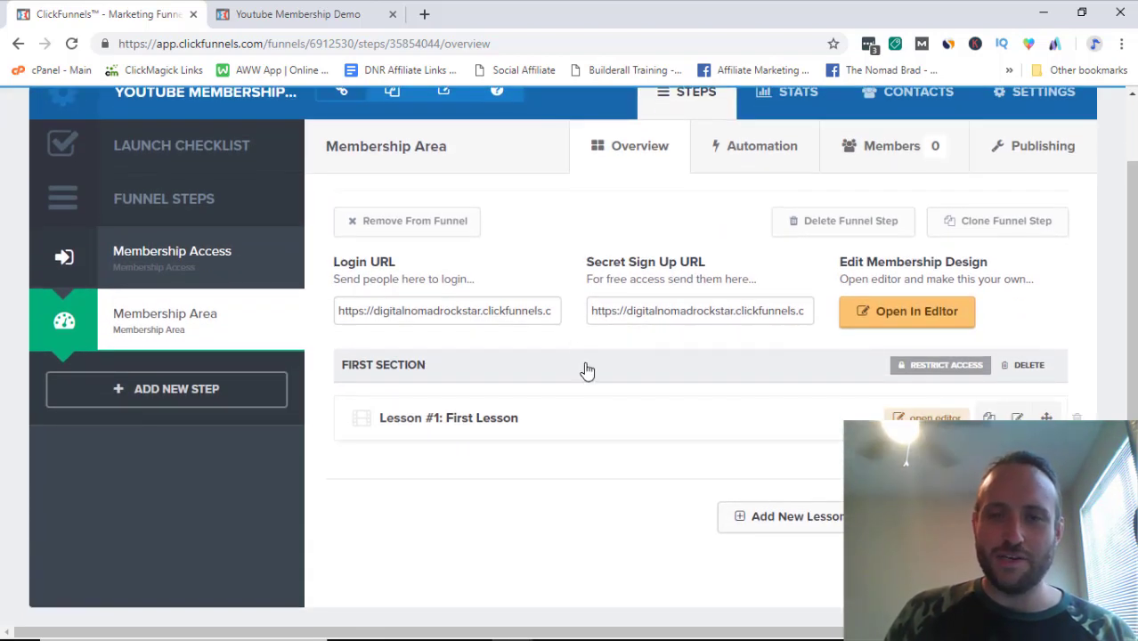
scroll(575, 343, down, 1)
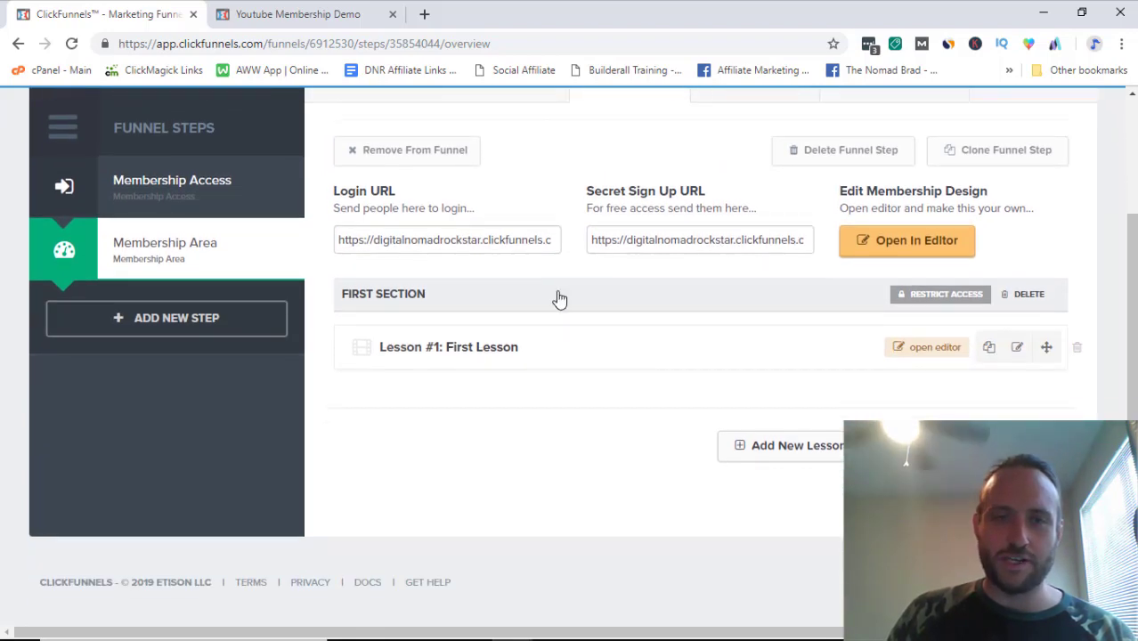
scroll(544, 285, up, 2)
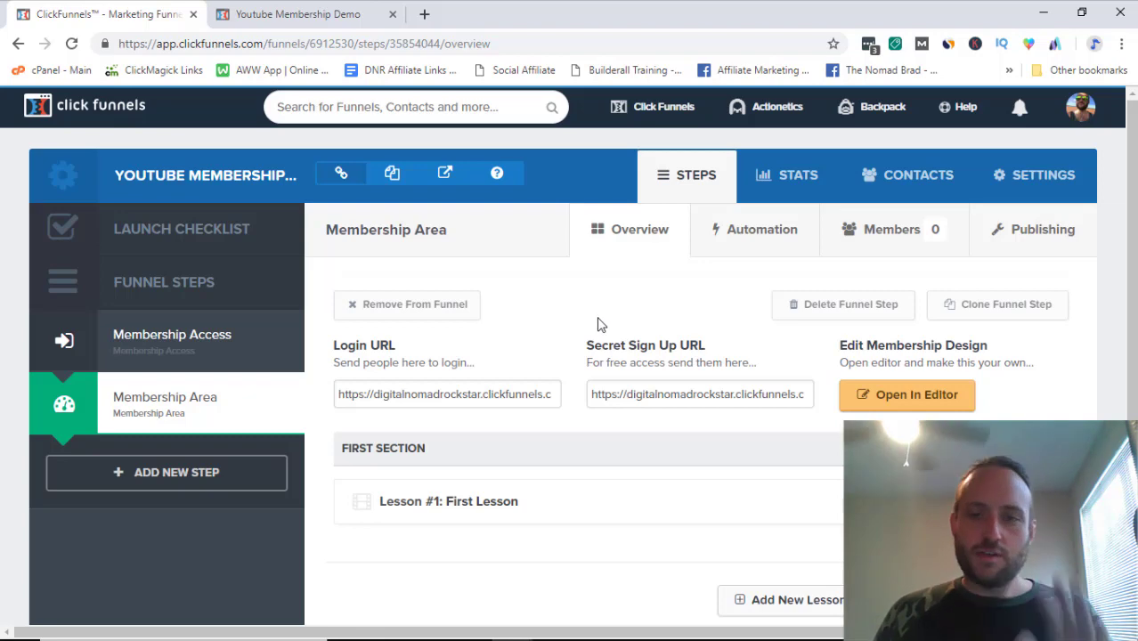
scroll(589, 324, down, 1)
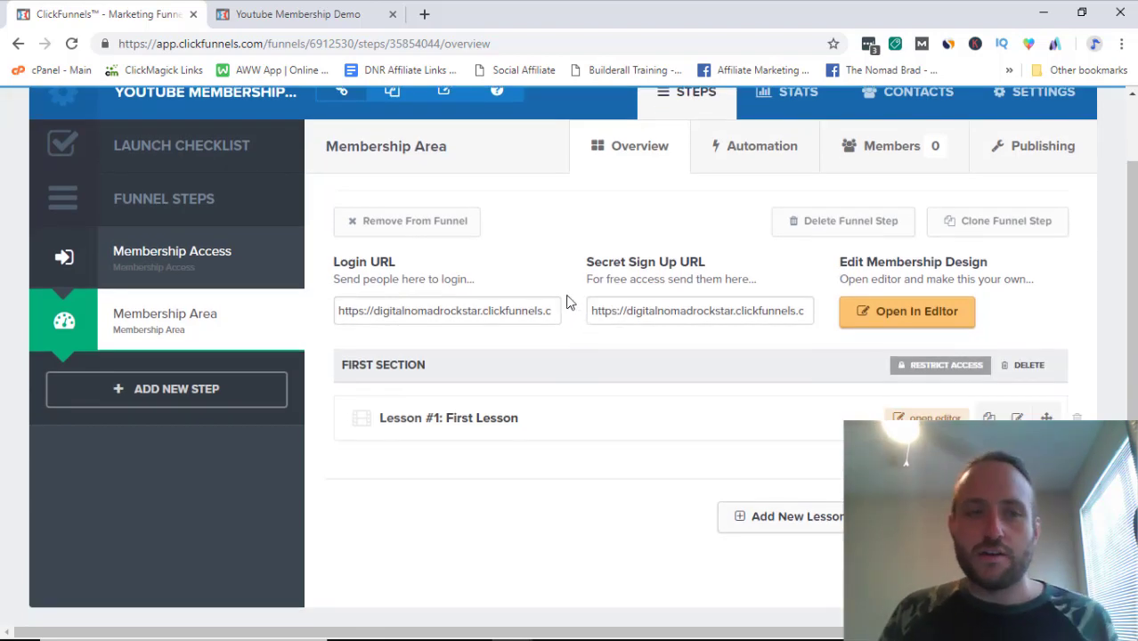
scroll(581, 276, down, 1)
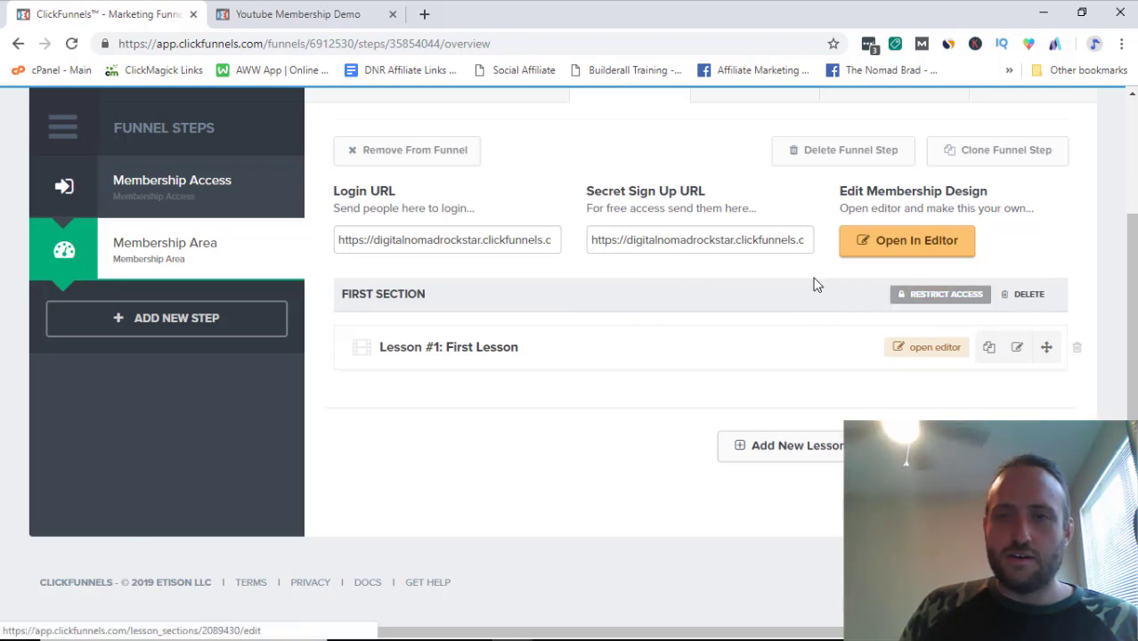
scroll(605, 294, up, 2)
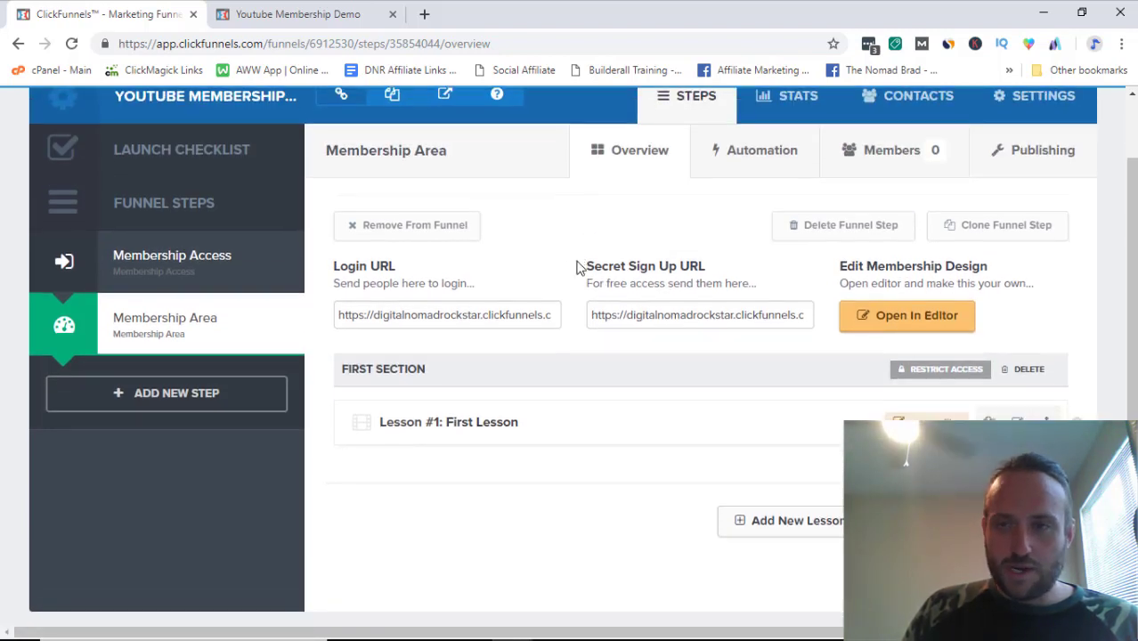
scroll(584, 261, down, 2)
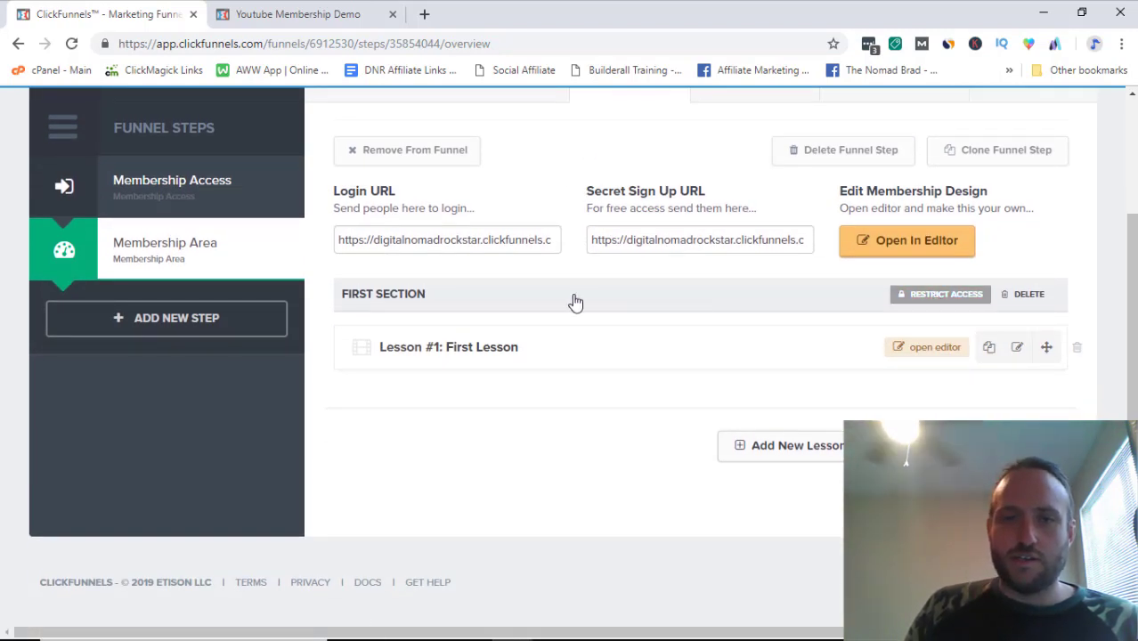
click(418, 298)
Step: Rename the first lesson section to 'Youtube Demo Content Module 1'
click(393, 263)
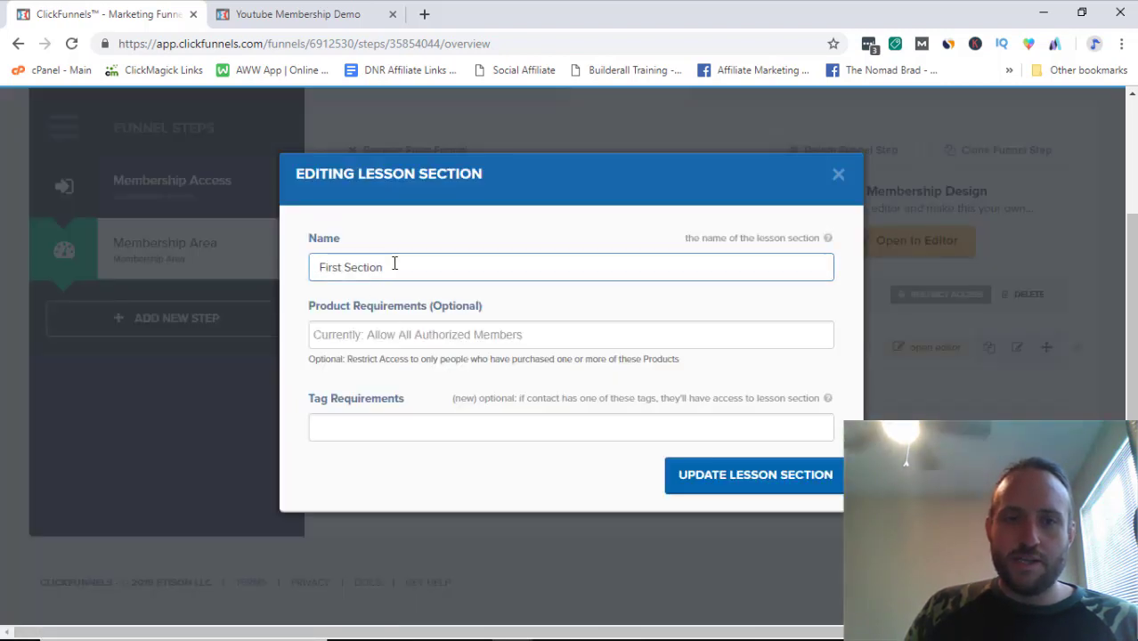
triple_click(396, 261)
text(Y)
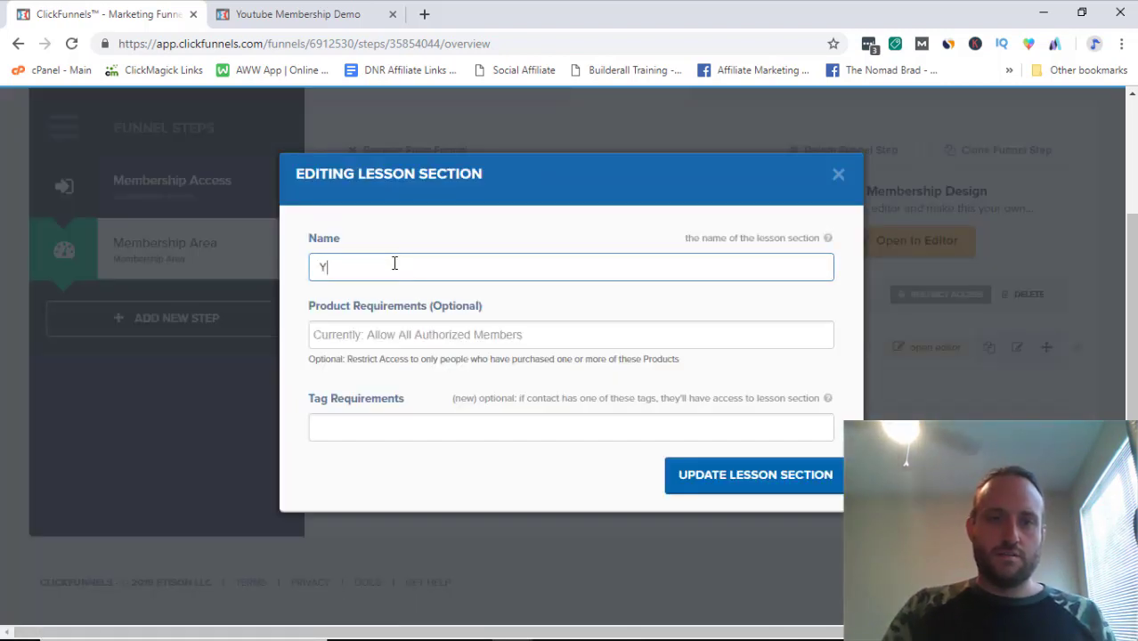
text(outube Demo Conten)
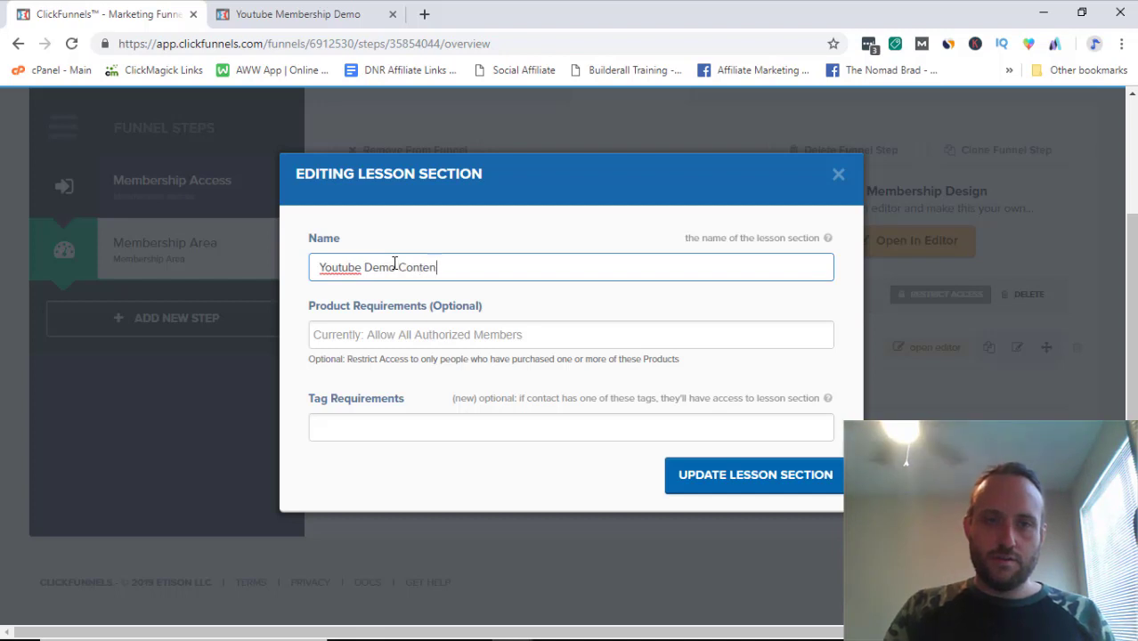
text(t Modul)
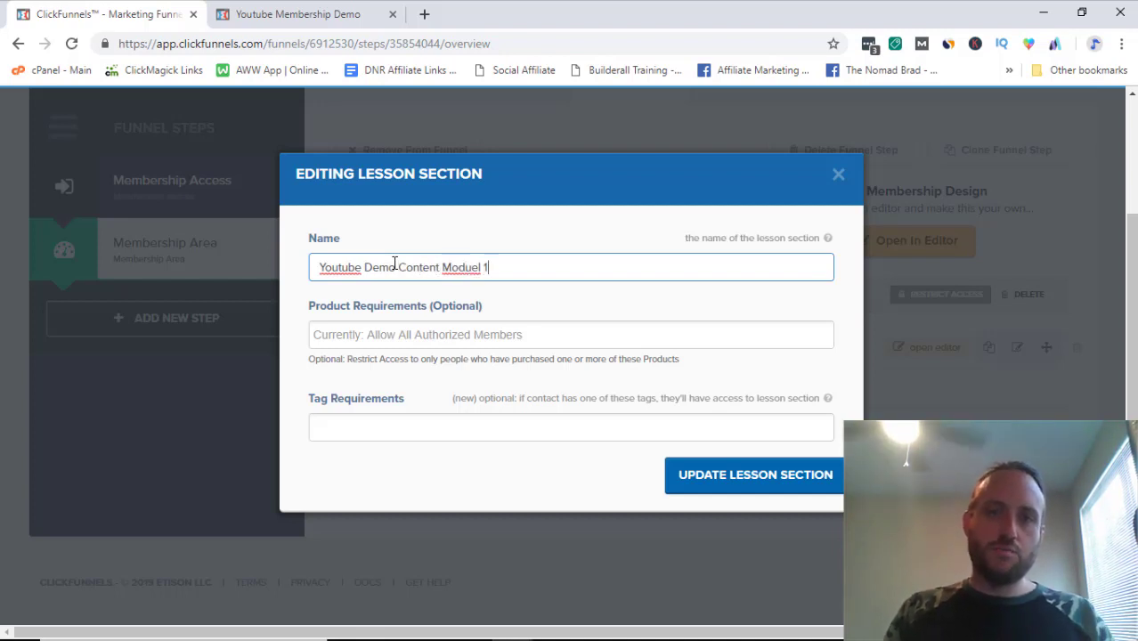
key(BackSpace)
text(le 1)
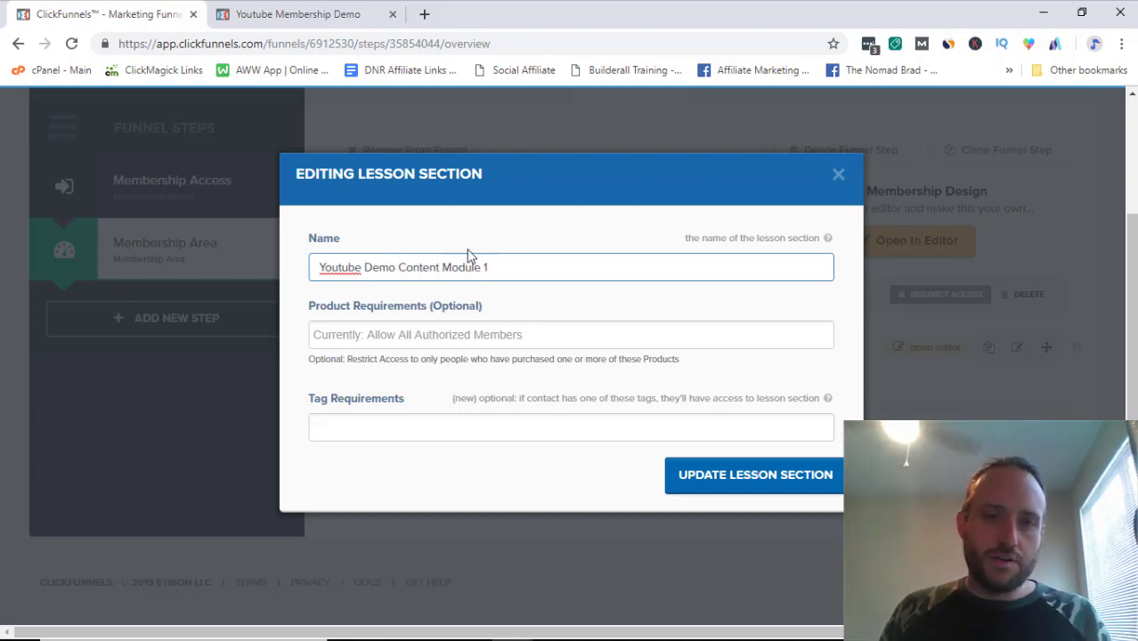
Step: Require Bing Ads Bootcamp 2.0 + Live Master Class and Bing Ads Bootcamp 2.0 Cyber Monday Special, then close the form
click(447, 333)
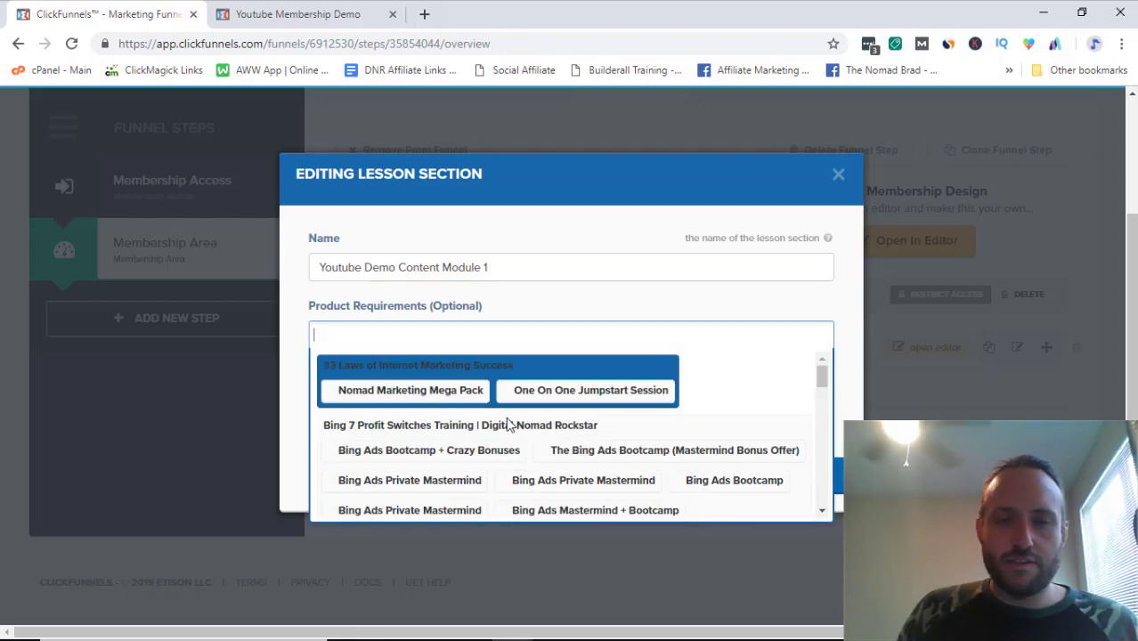
scroll(496, 428, down, 2)
scroll(445, 472, down, 3)
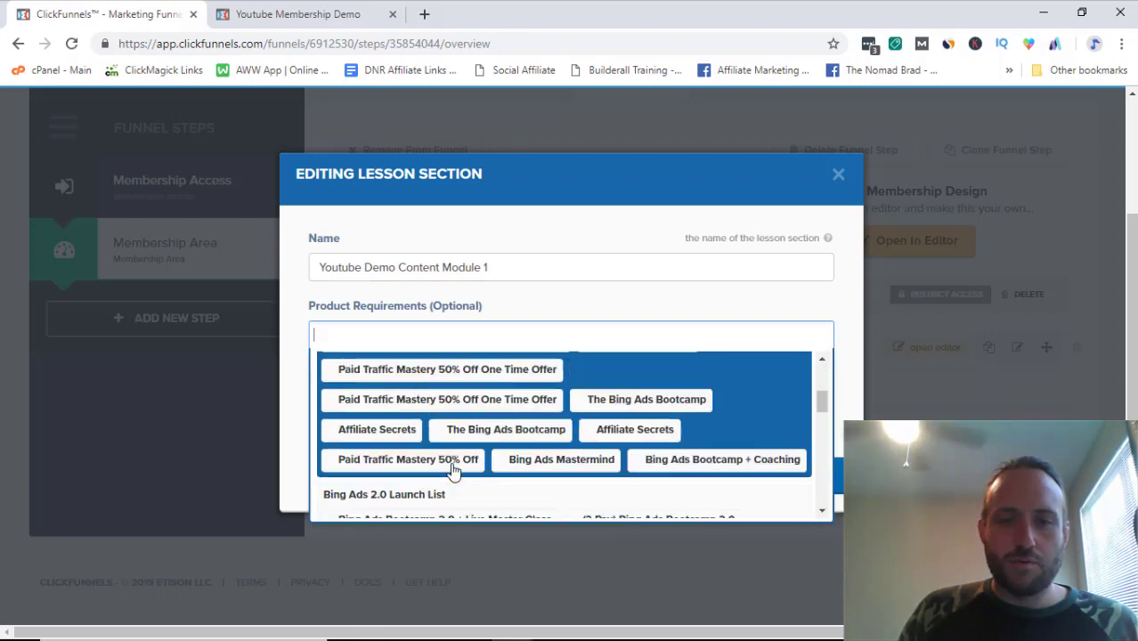
click(422, 472)
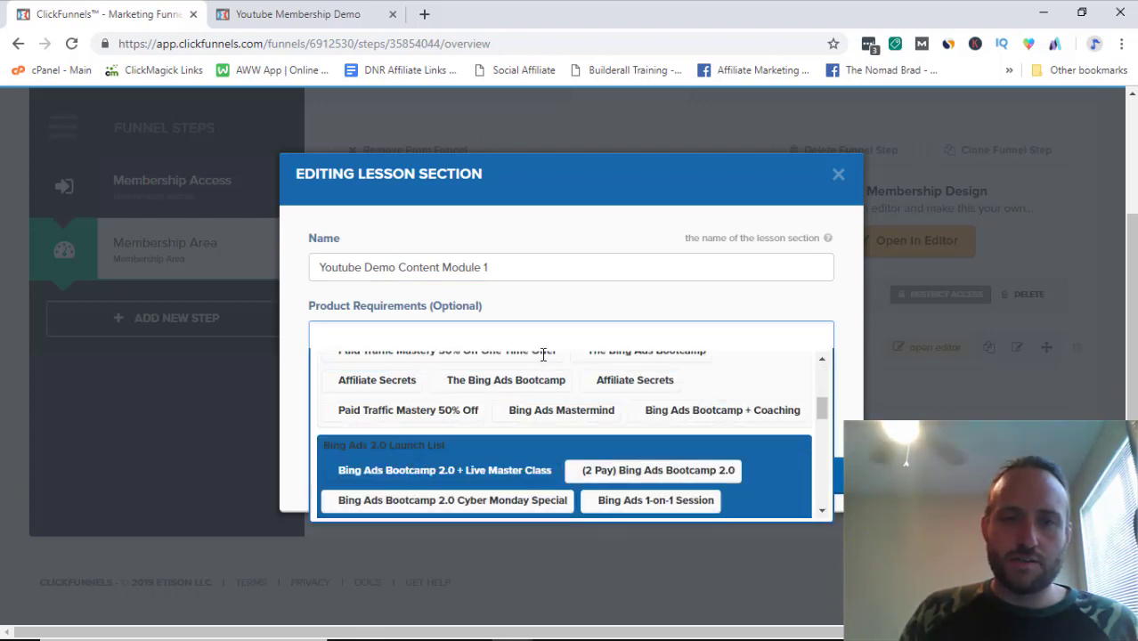
click(607, 333)
scroll(543, 445, down, 3)
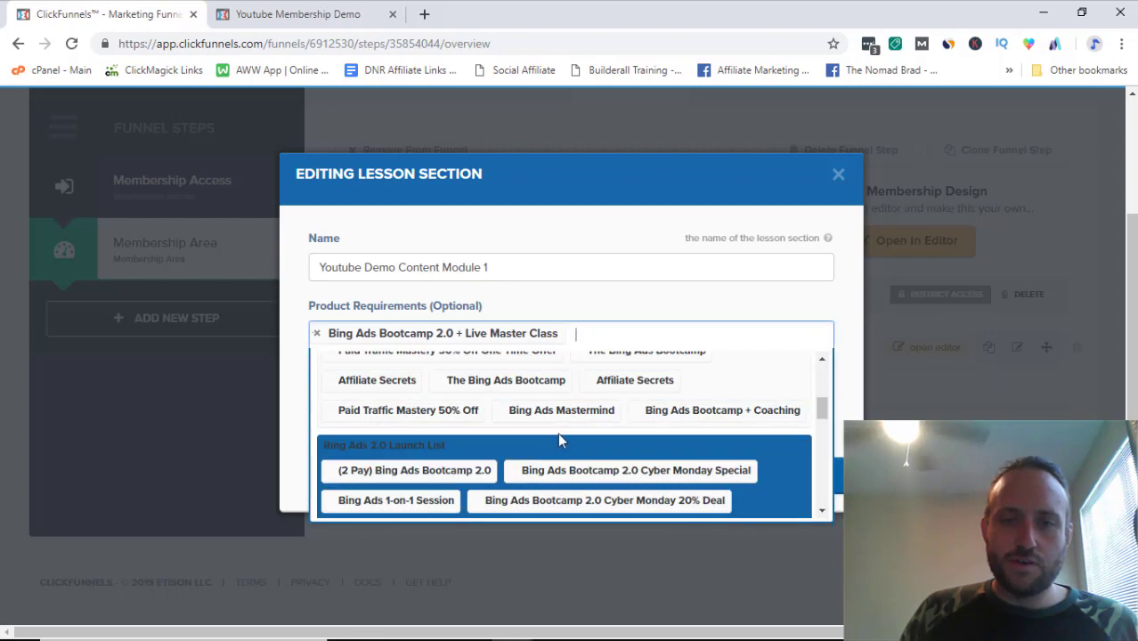
click(604, 472)
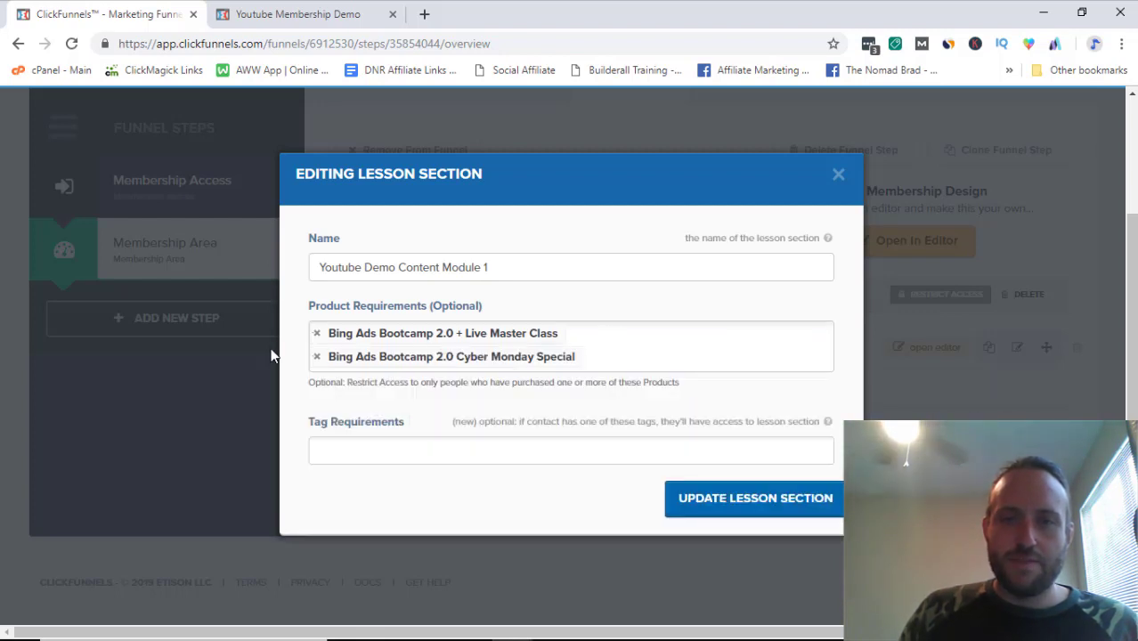
click(837, 177)
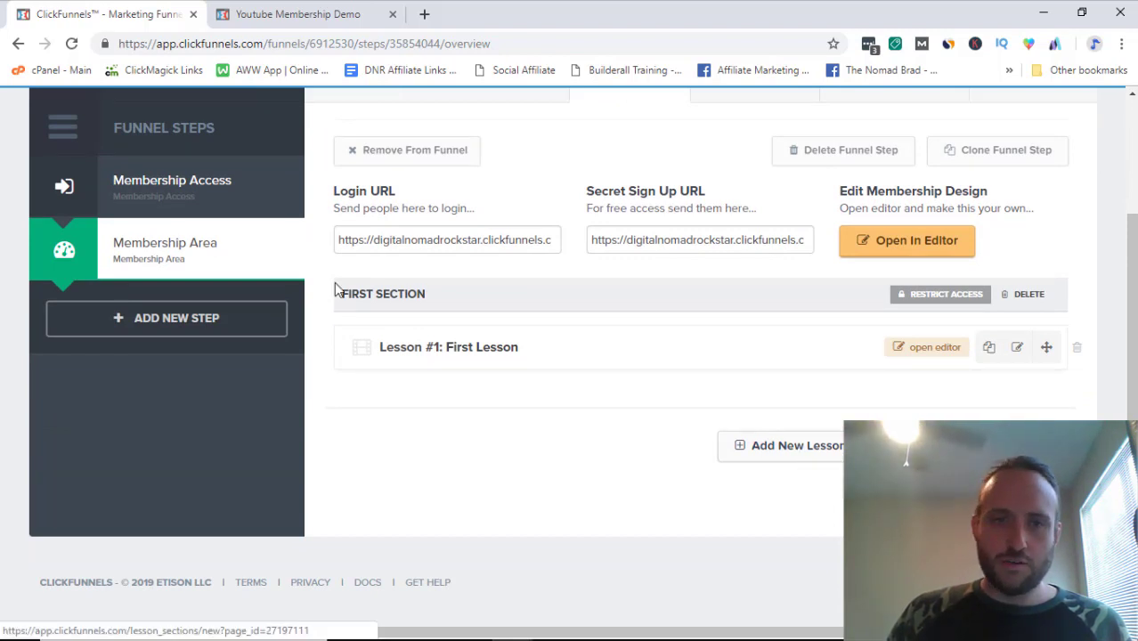
Step: Change the FIRST SECTION name to 'Youtube Demo First Section' and update it
click(408, 295)
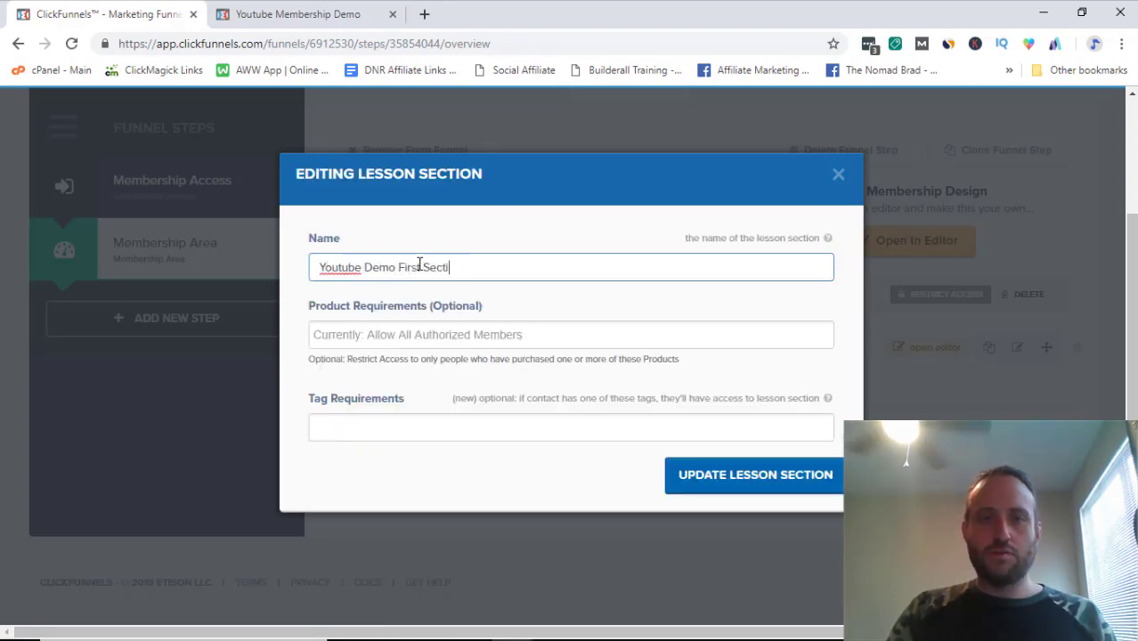
click(772, 481)
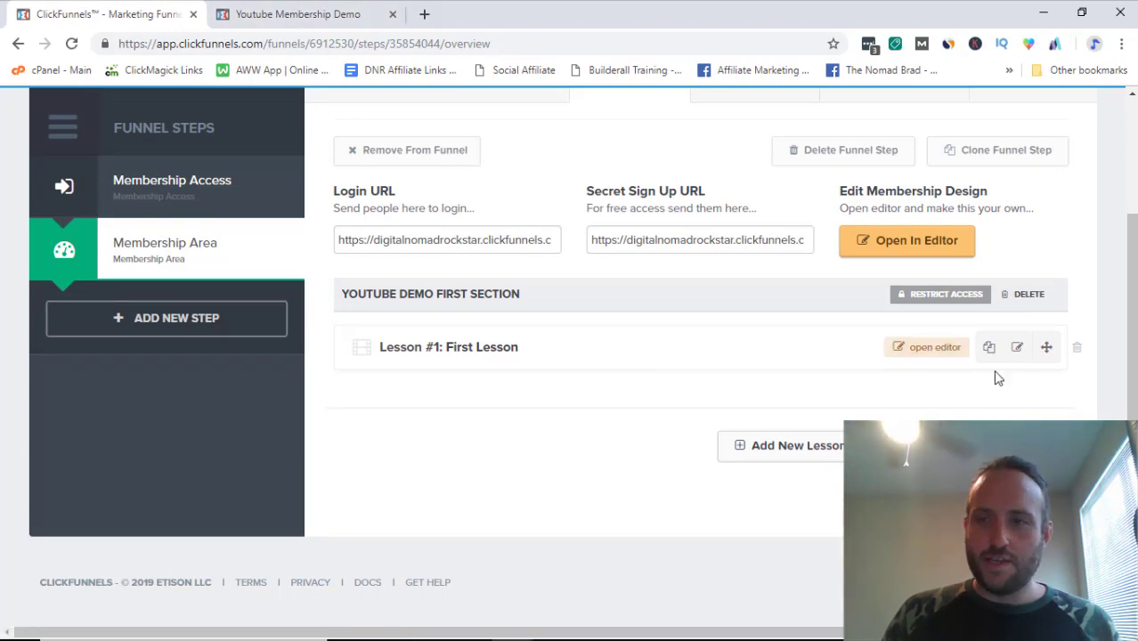
Step: Start a new lesson assigned to Youtube Demo First Section
click(1016, 348)
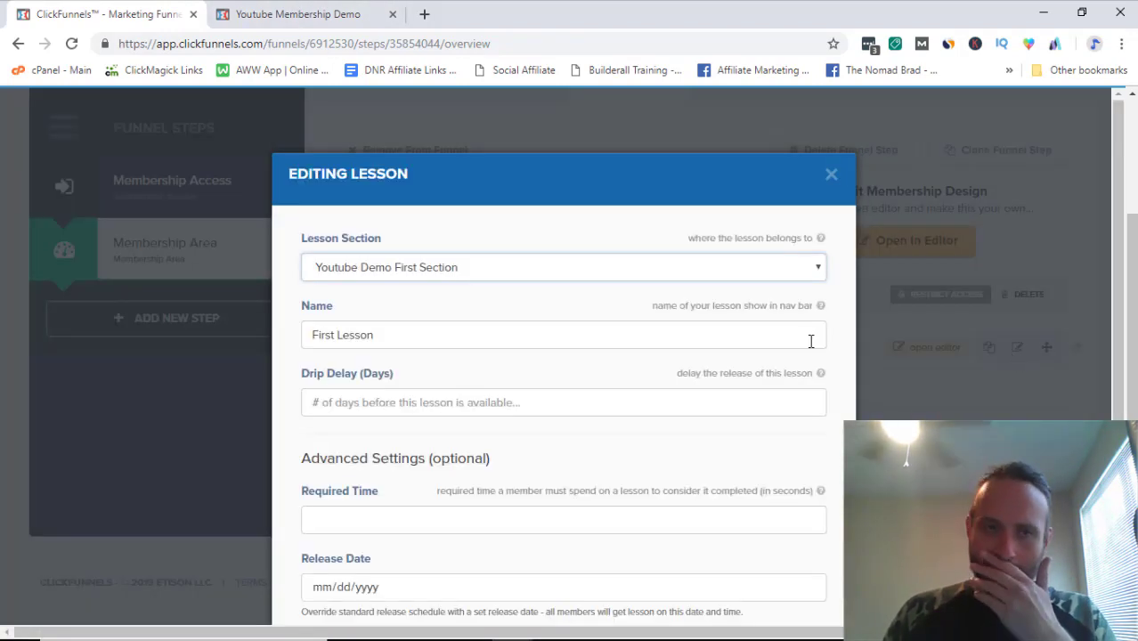
click(830, 175)
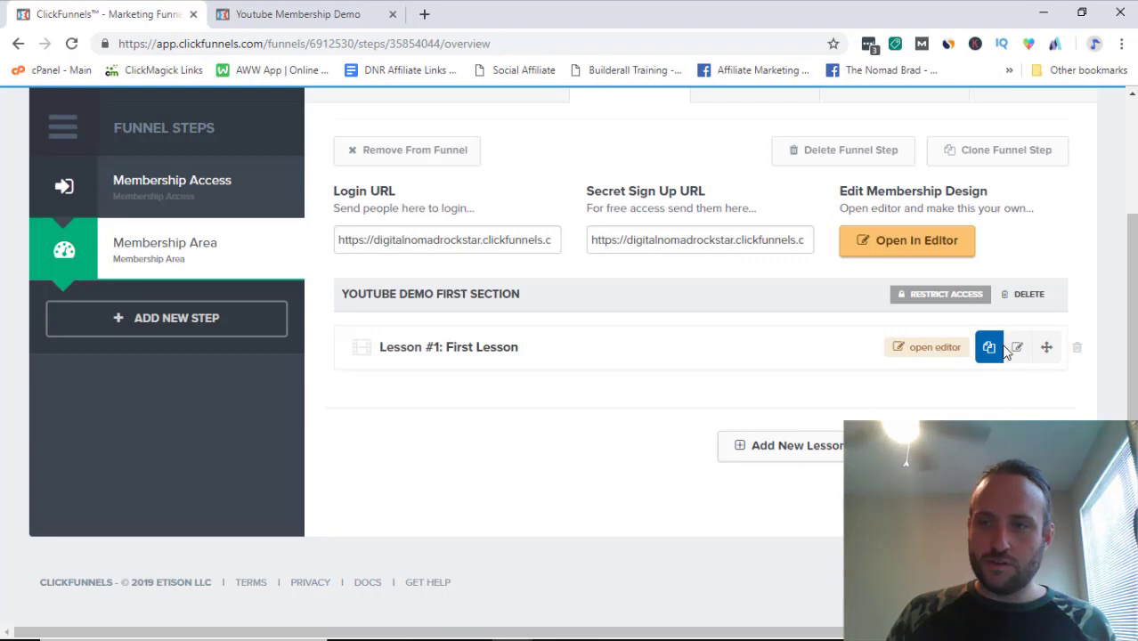
click(851, 446)
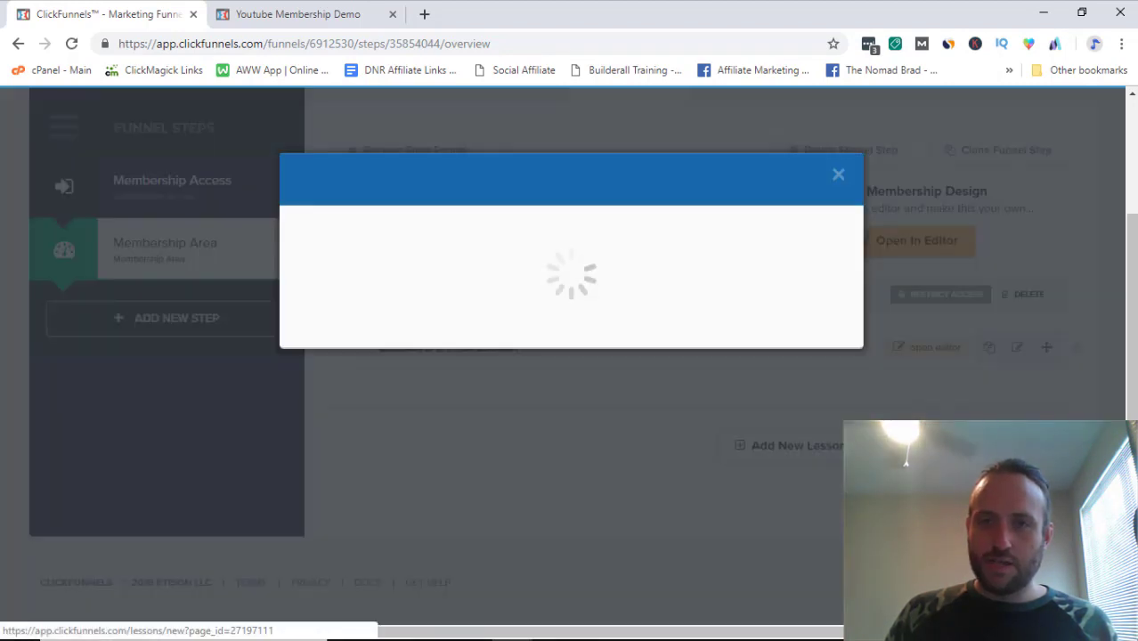
click(433, 270)
click(434, 304)
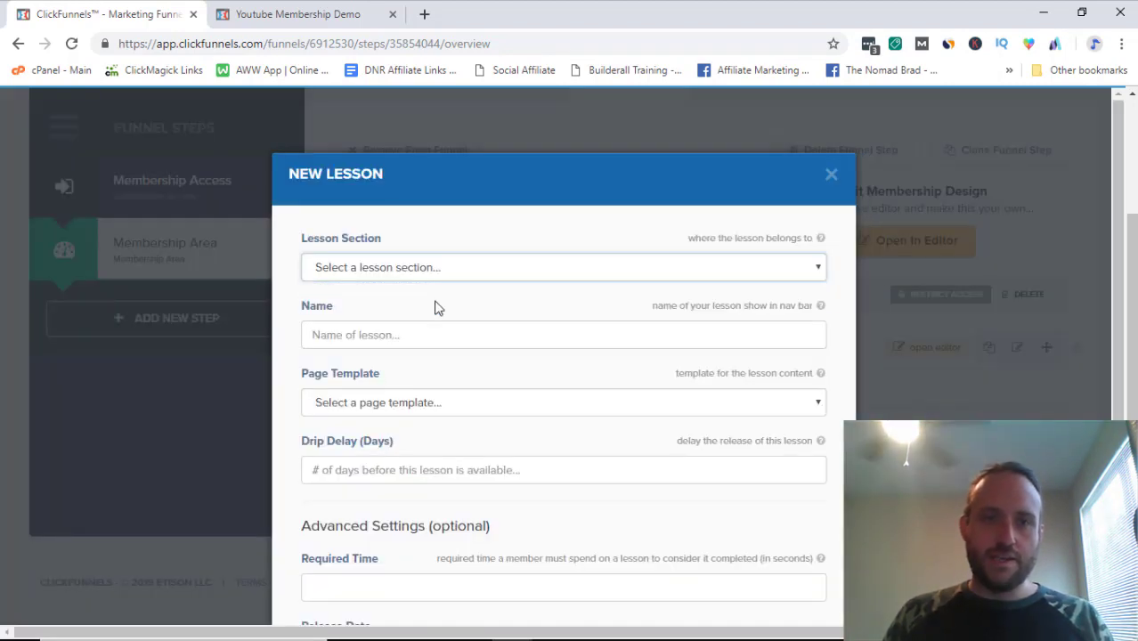
click(431, 278)
click(430, 307)
Step: Name the lesson 'Youtube Demo day 2', choose the Video Lesson template, and create it
click(400, 336)
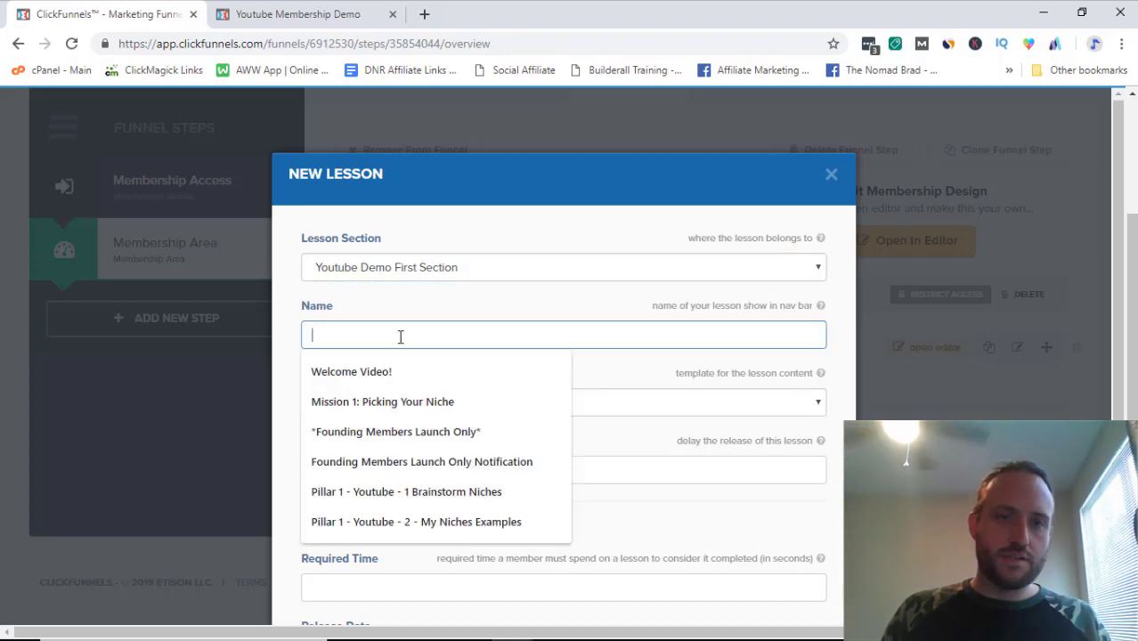
text(S)
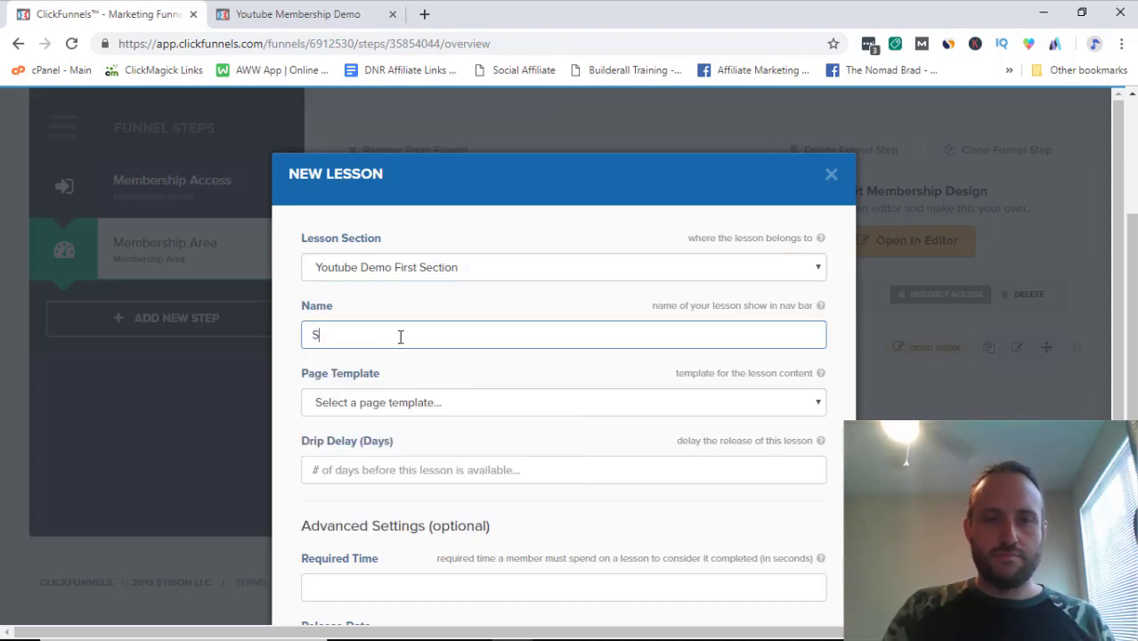
text(outube Demo 2)
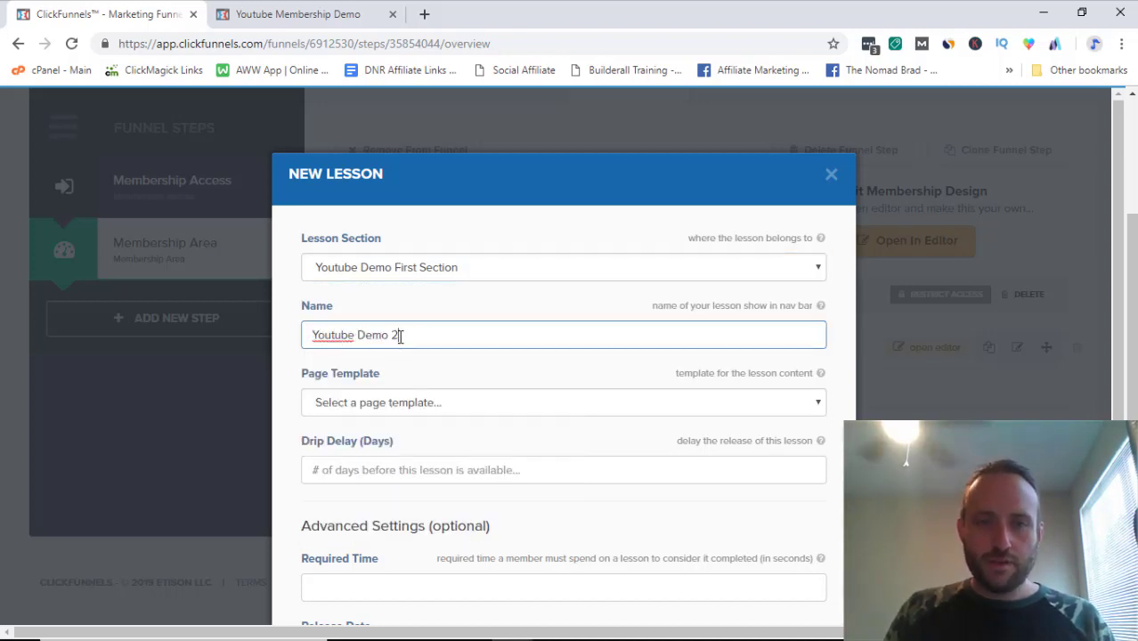
text(ay 1)
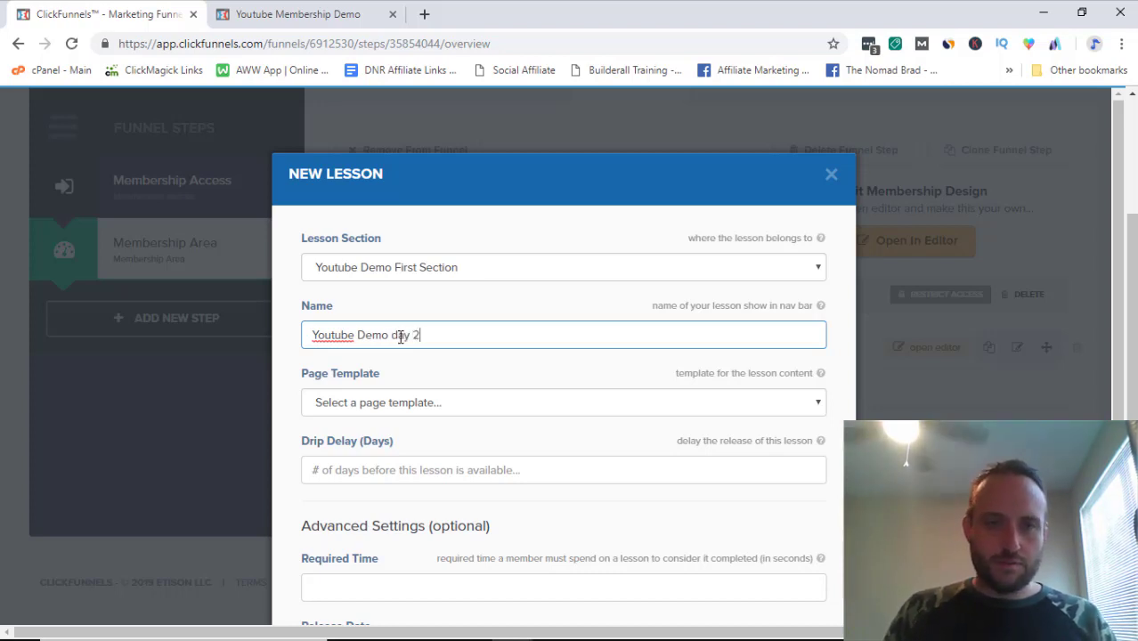
click(399, 406)
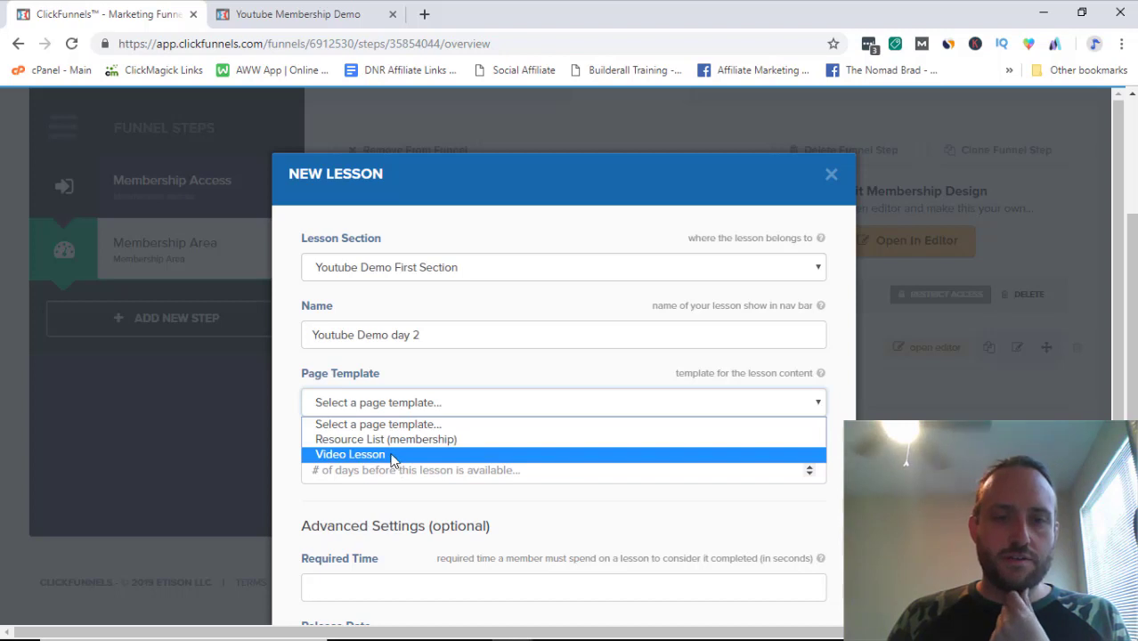
click(393, 455)
scroll(542, 411, down, 2)
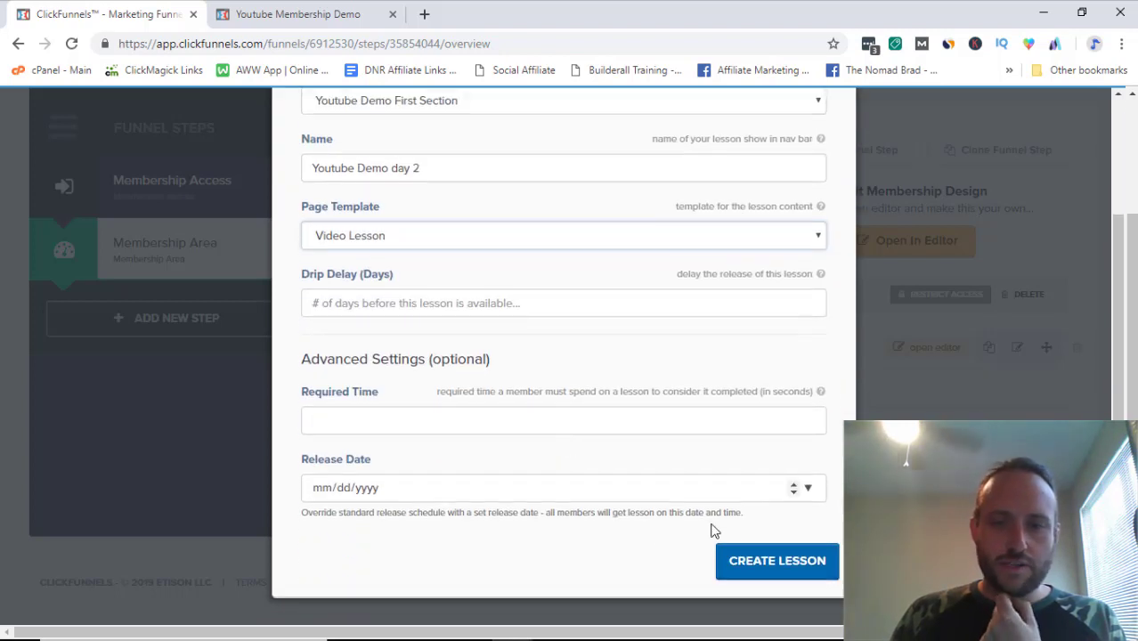
click(774, 561)
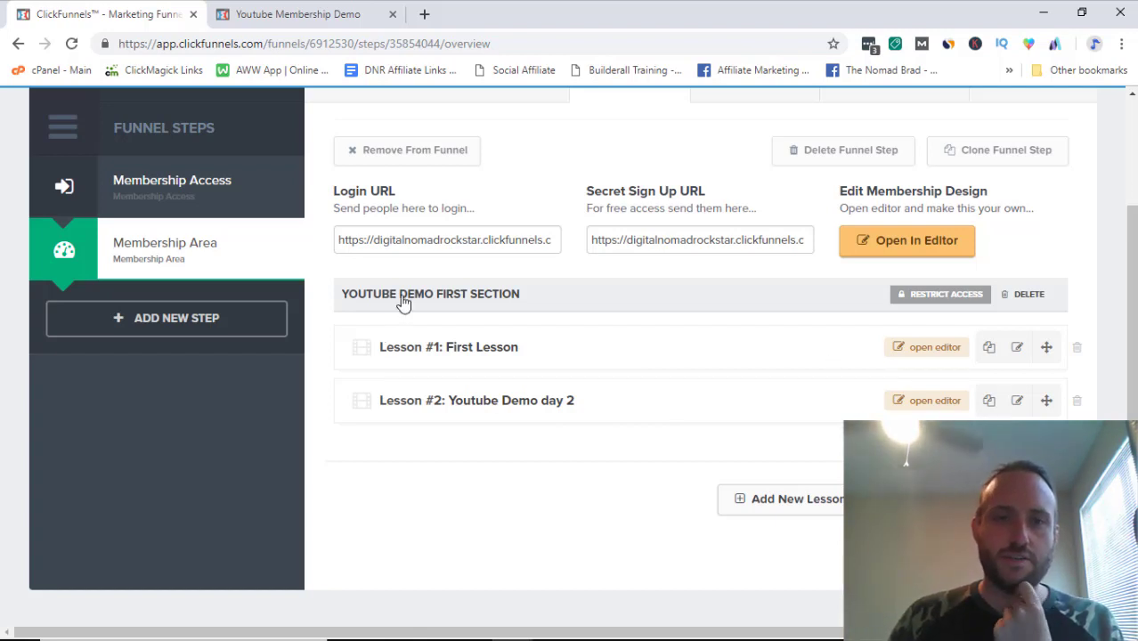
Step: Create a lesson section named 'Youtube Demo Section 2' below the first section
click(784, 499)
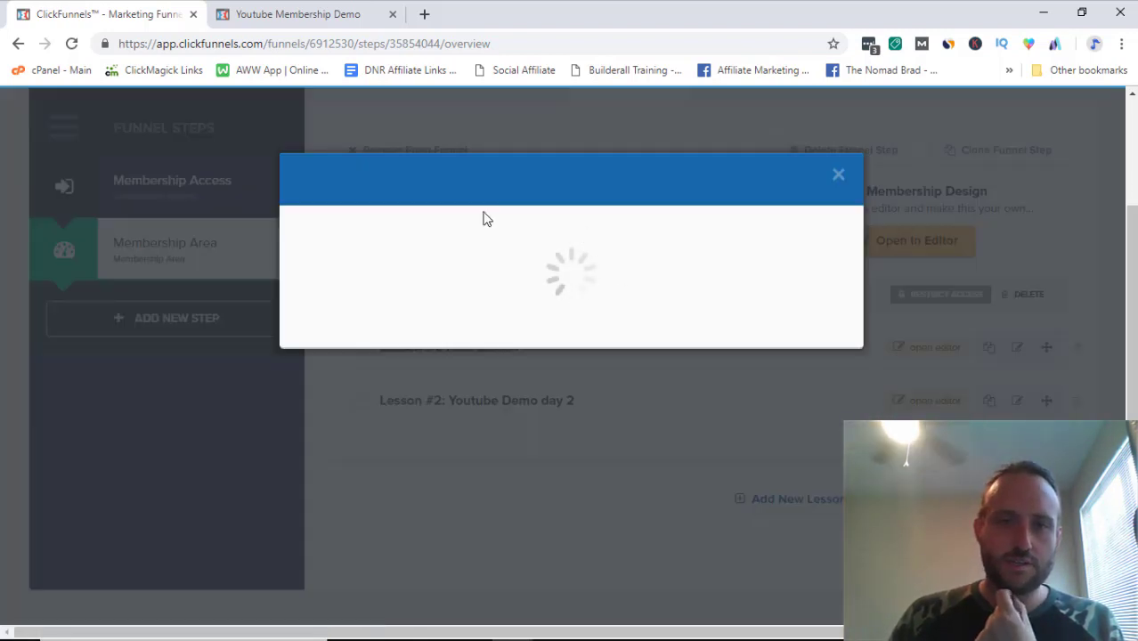
text(Youtube )
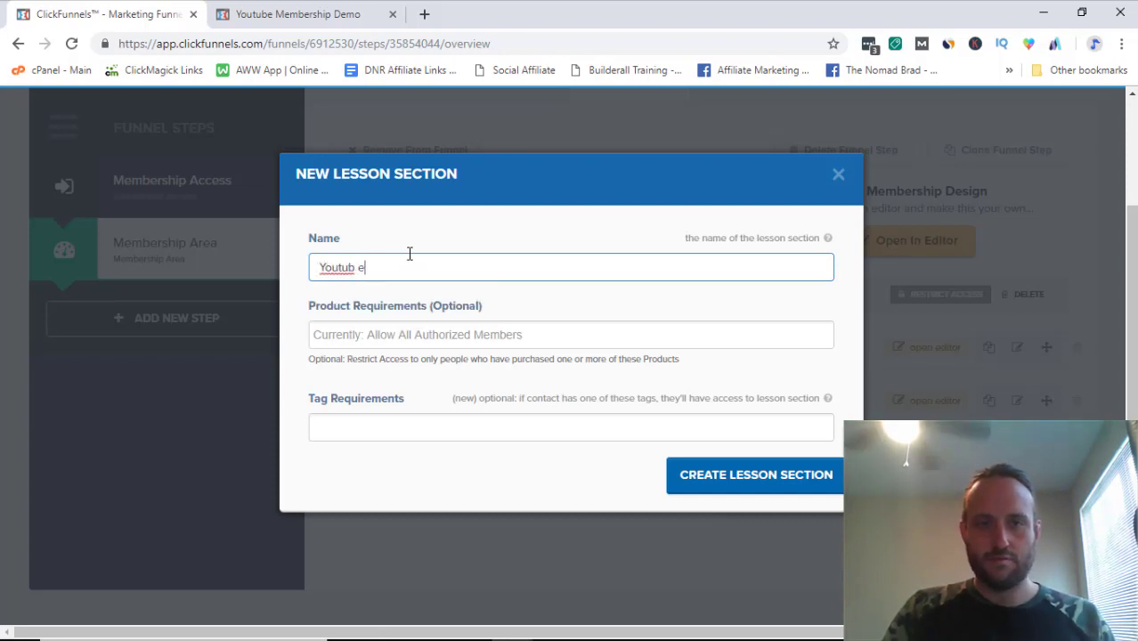
text(Demo Section 2)
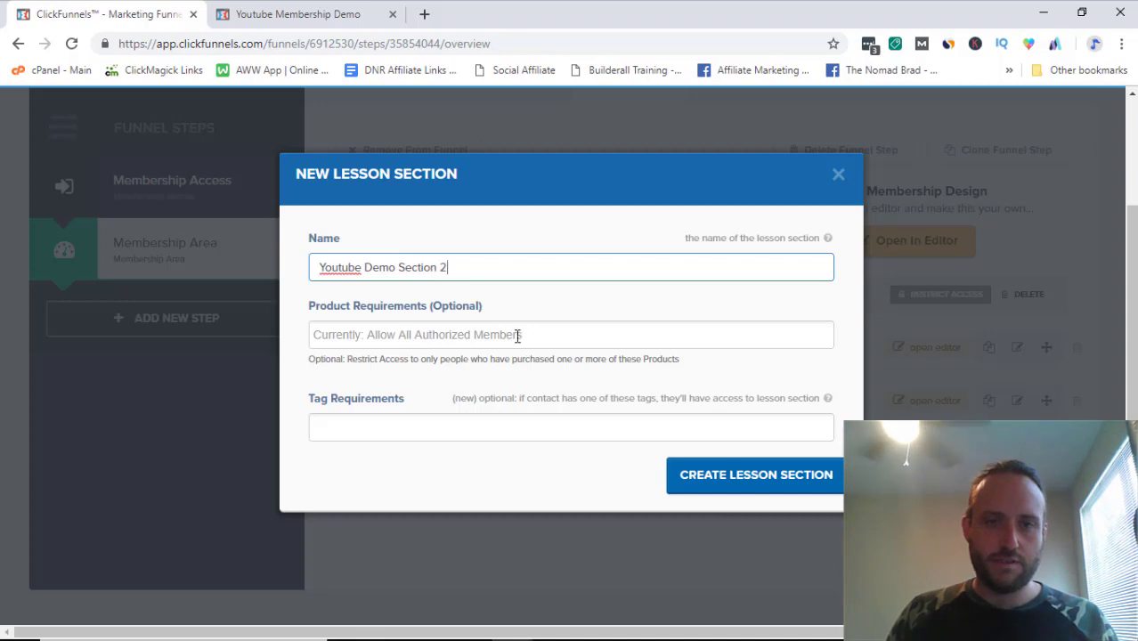
click(753, 472)
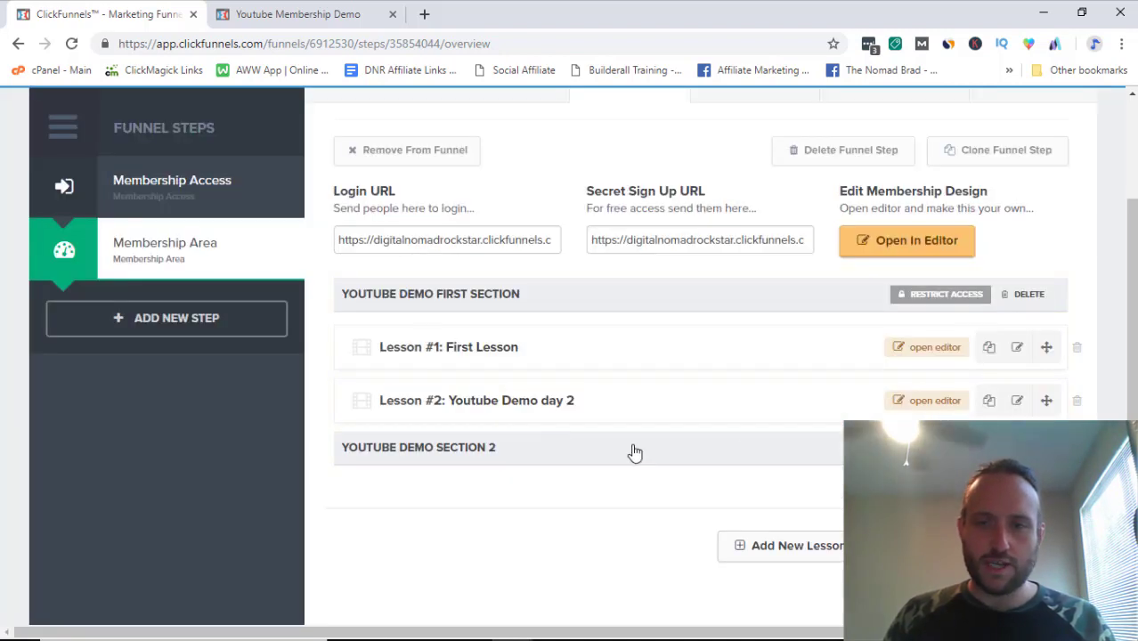
click(940, 448)
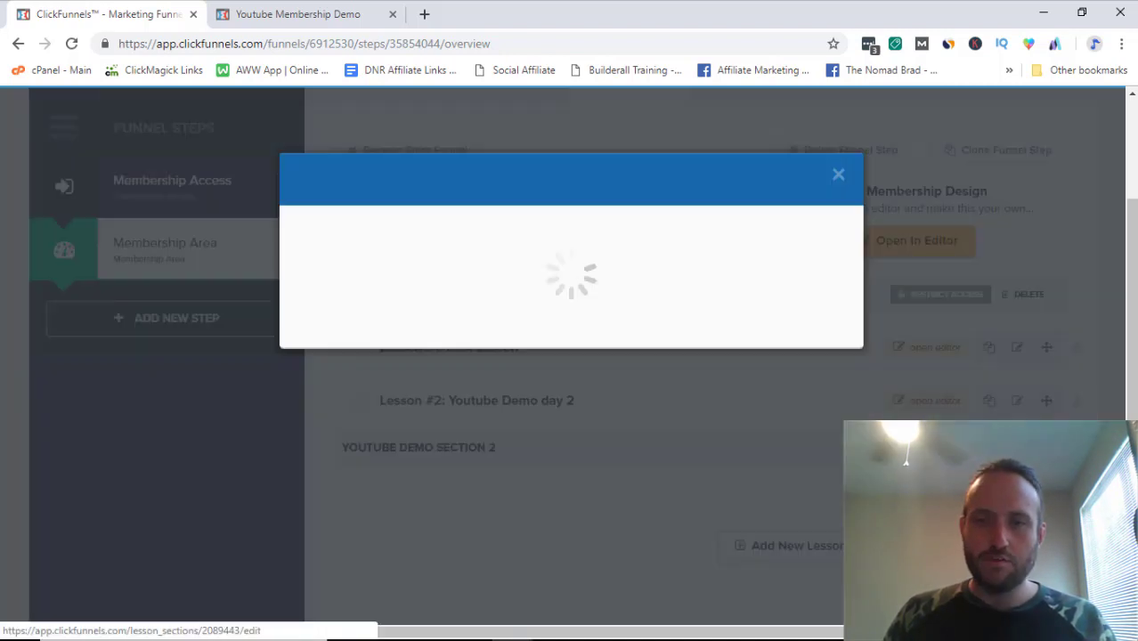
Step: Start a Resource List lesson named 'Lesson 2 day 2' in Youtube Demo Section 2
click(838, 174)
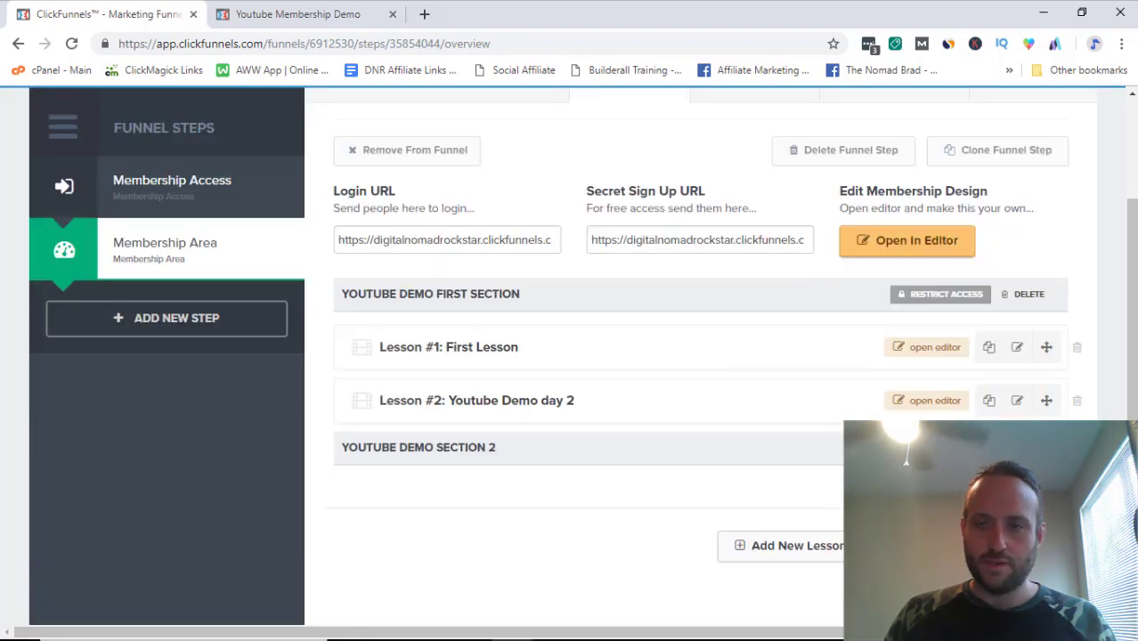
click(855, 545)
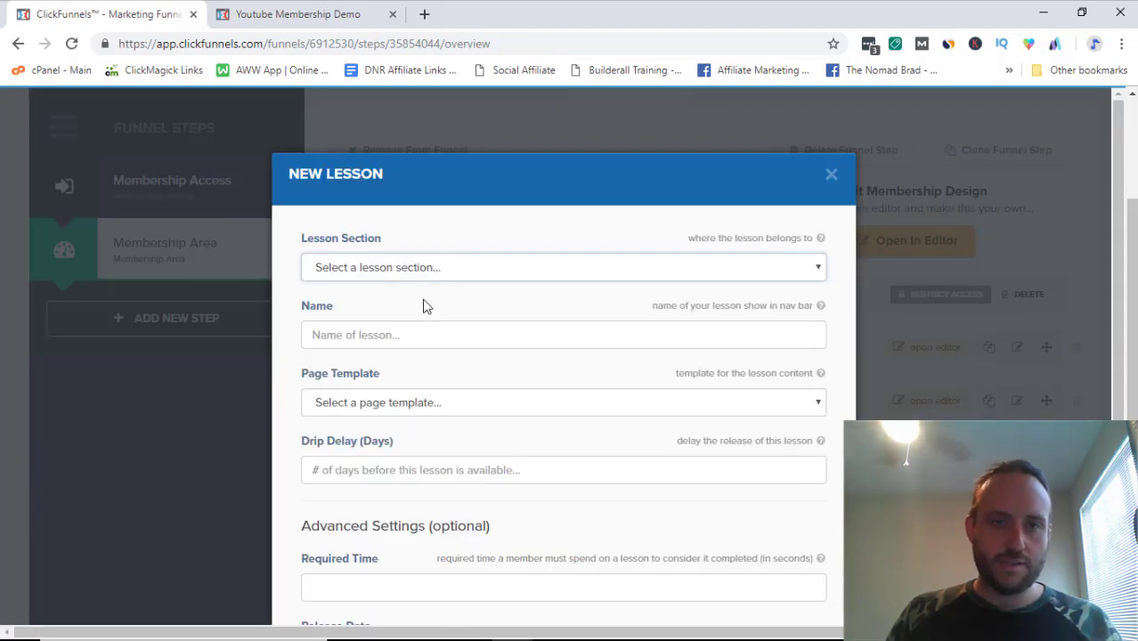
click(400, 269)
click(407, 319)
click(400, 331)
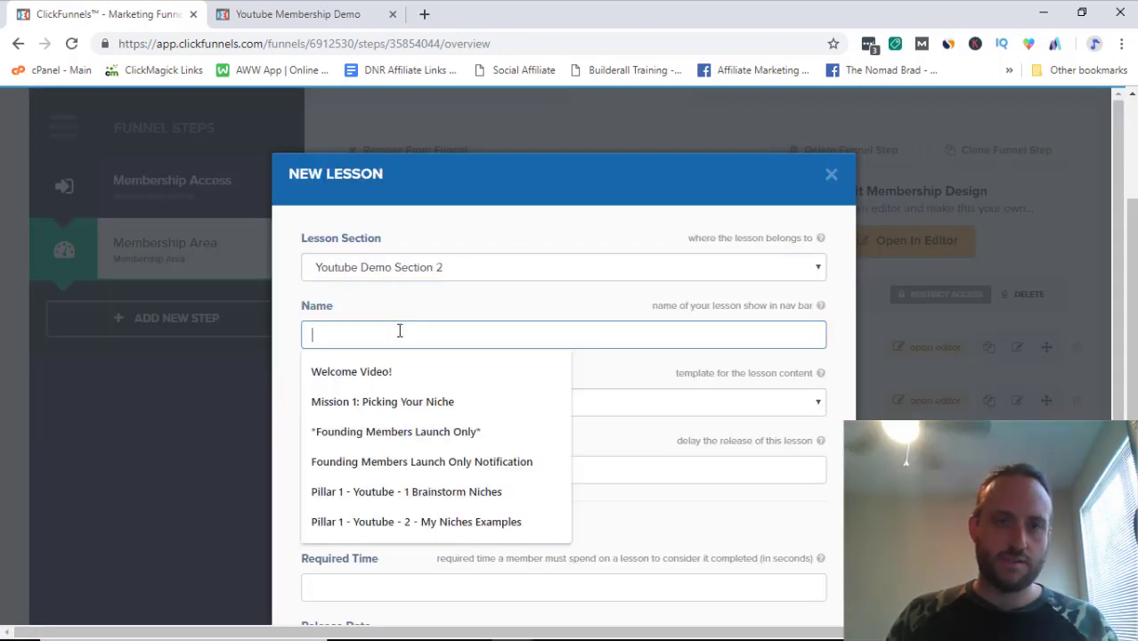
text(Lesson 2 day 2)
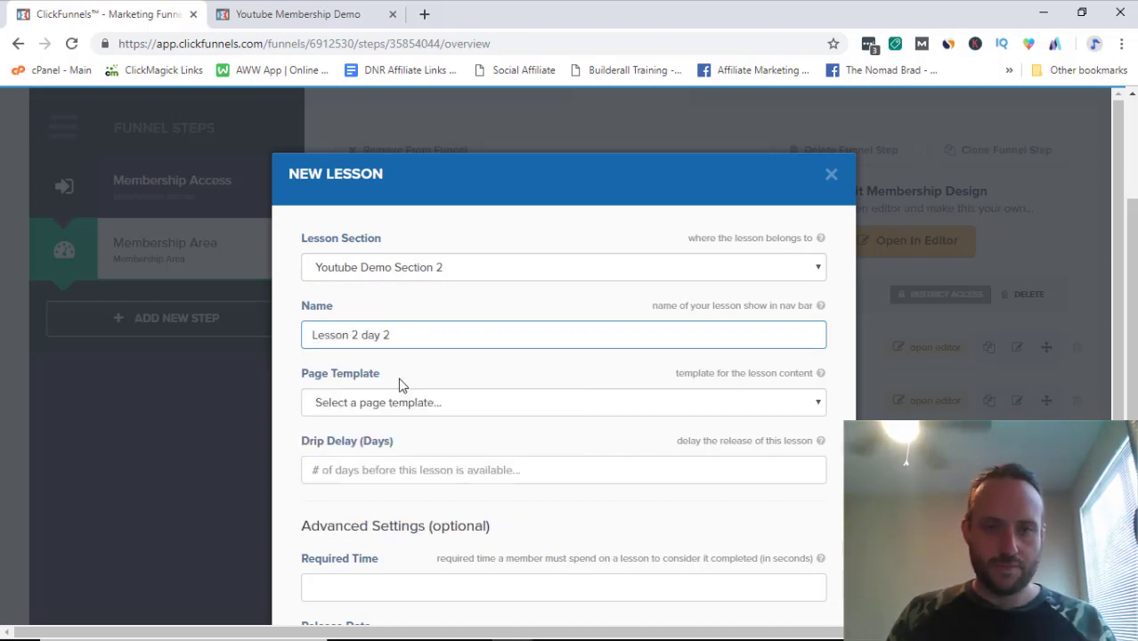
click(399, 403)
click(411, 438)
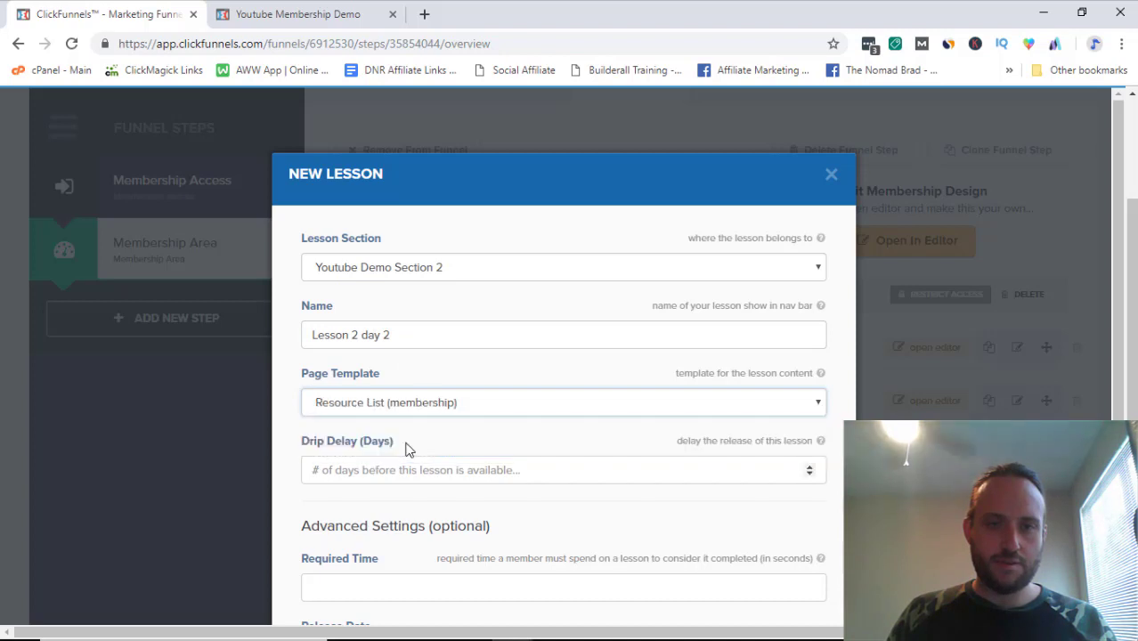
Step: Give the lesson a 2-day drip delay and create it
click(624, 462)
text(1)
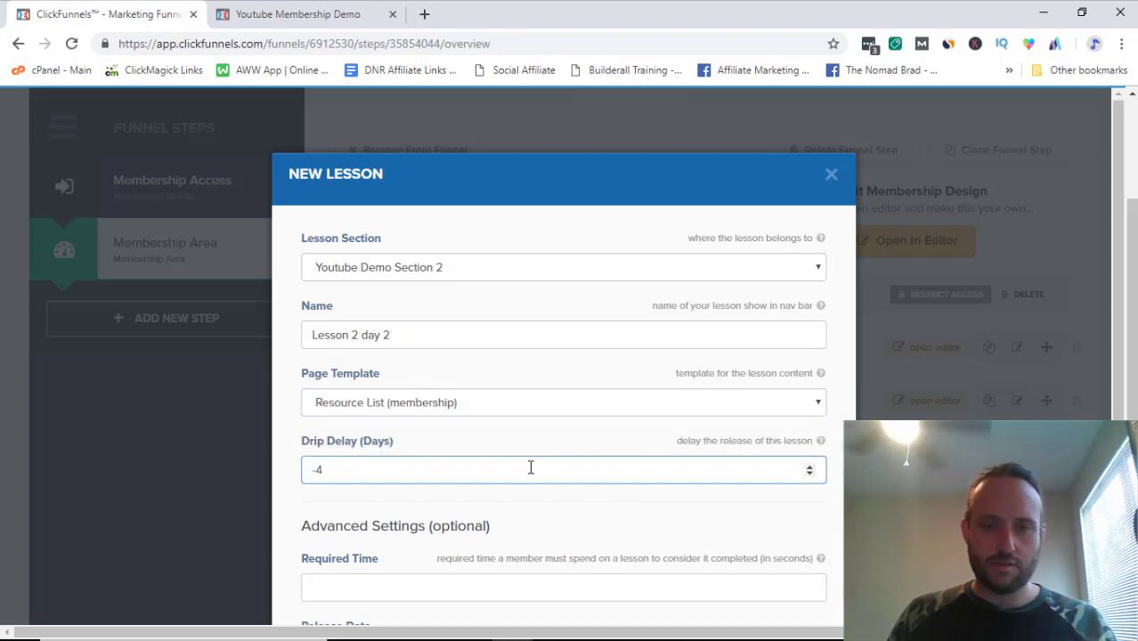
scroll(503, 424, down, 2)
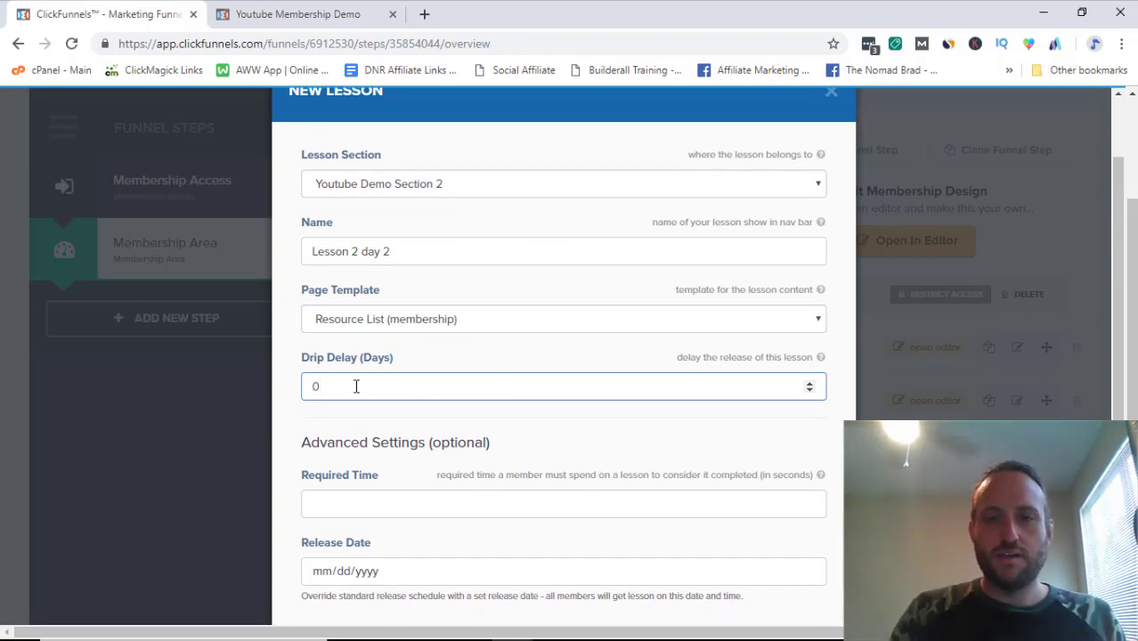
text(1)
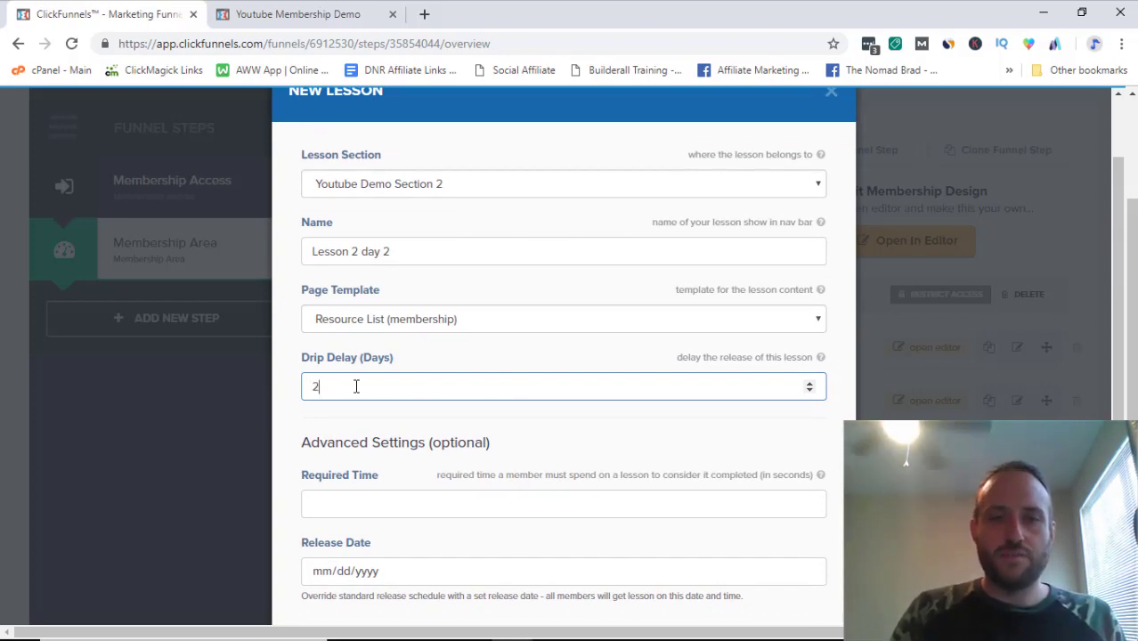
key(BackSpace)
text(2)
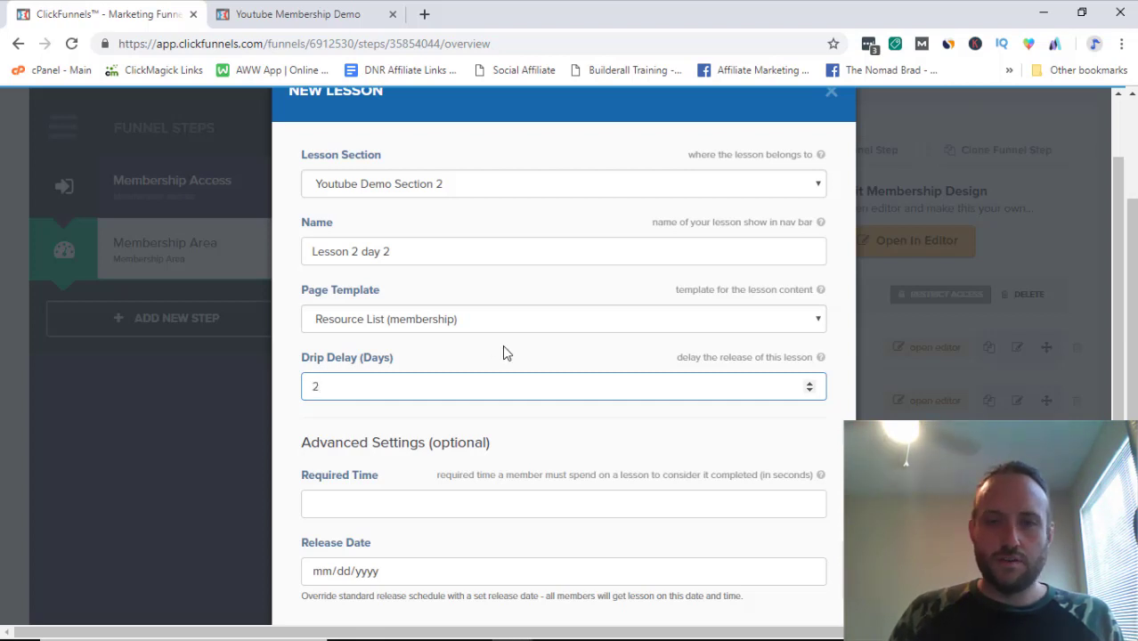
scroll(664, 499, down, 3)
click(782, 521)
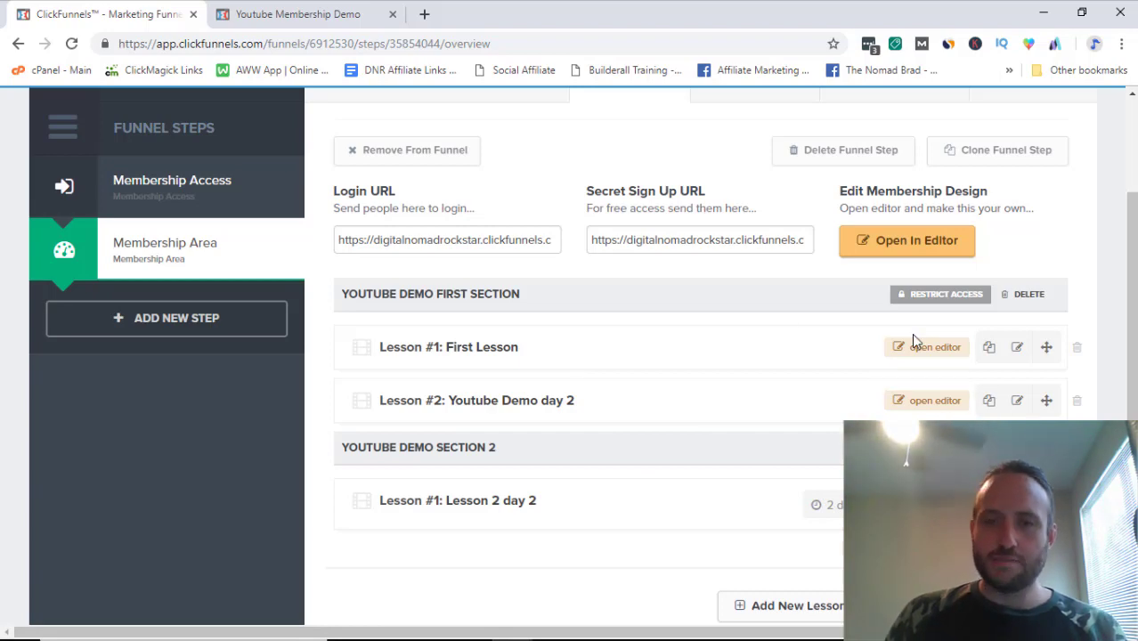
scroll(574, 396, up, 2)
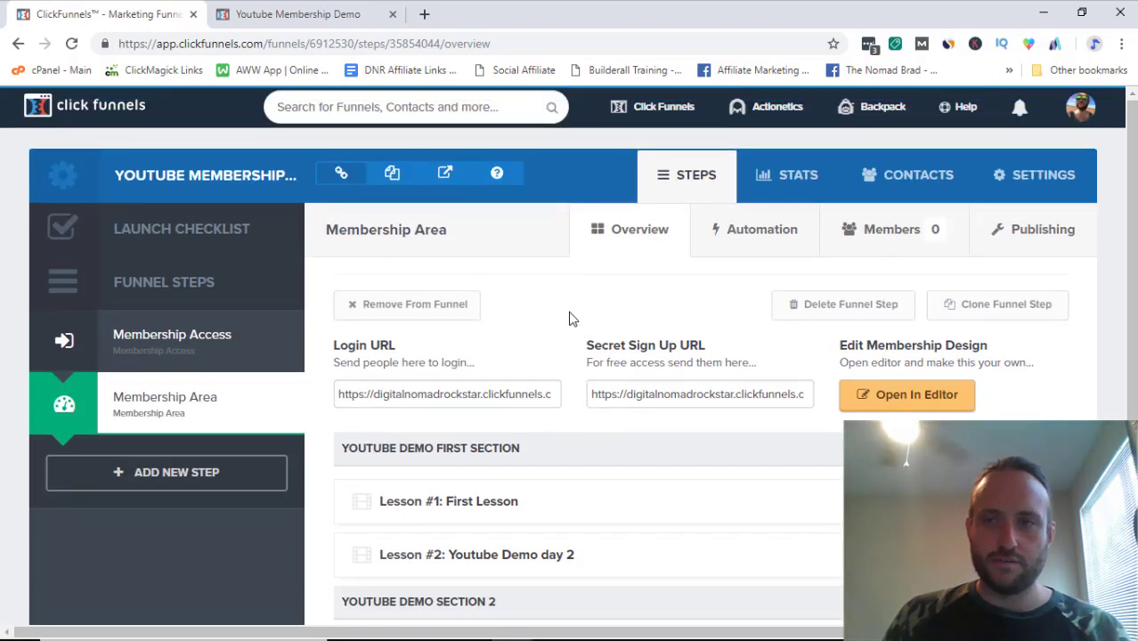
scroll(571, 312, down, 1)
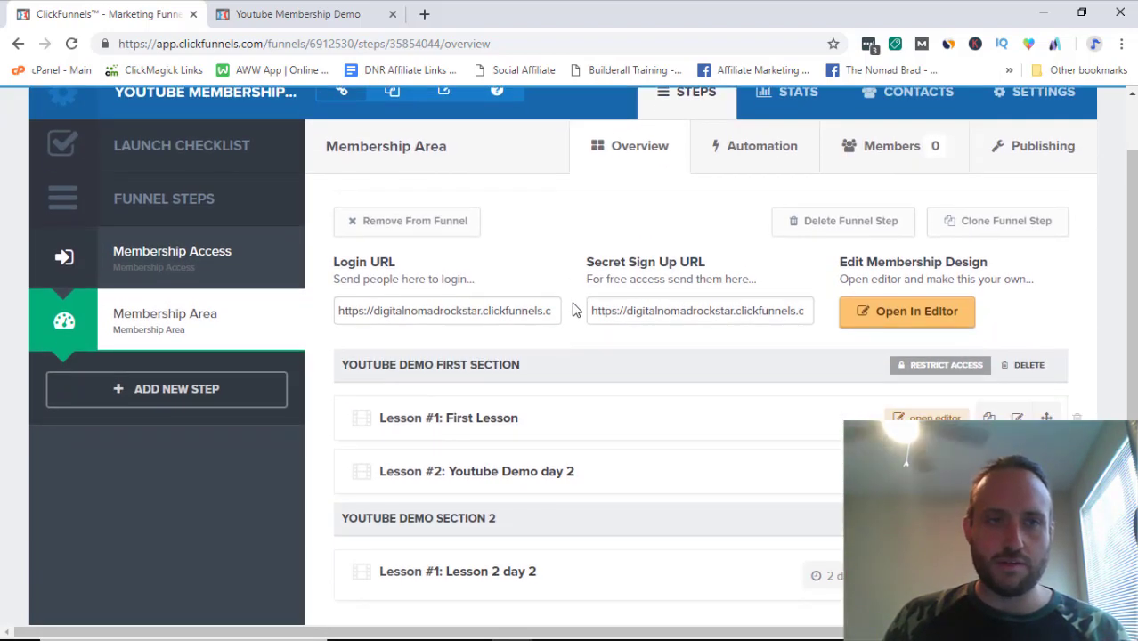
scroll(574, 309, up, 1)
scroll(579, 315, down, 3)
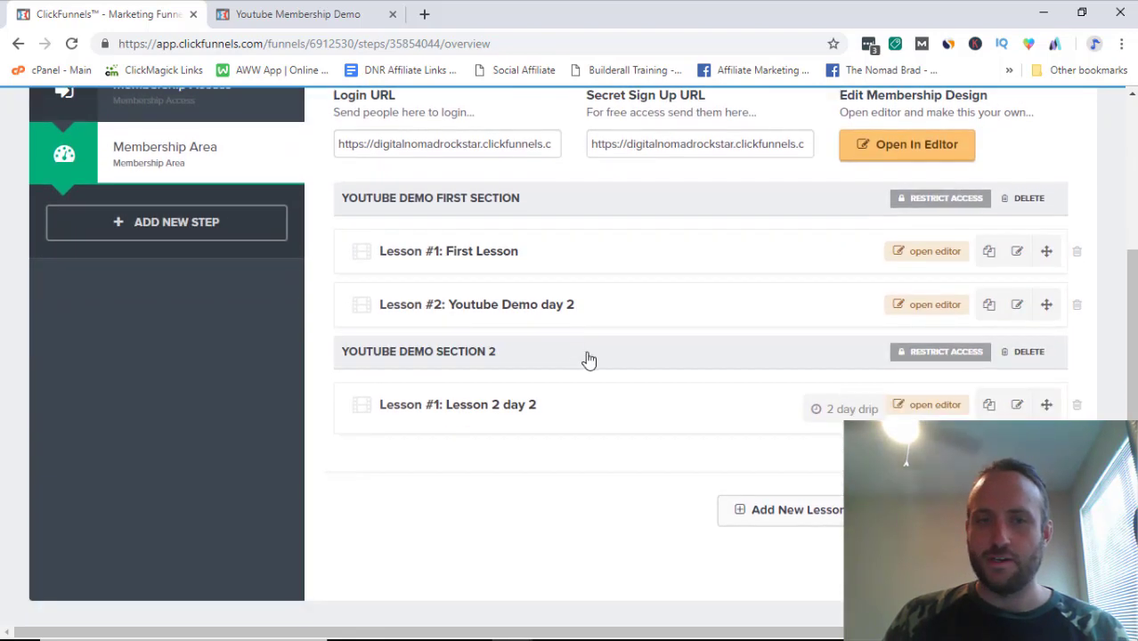
Step: Open the Lesson 2 day 2 page in the editor and add a one-column row at the bottom
click(921, 411)
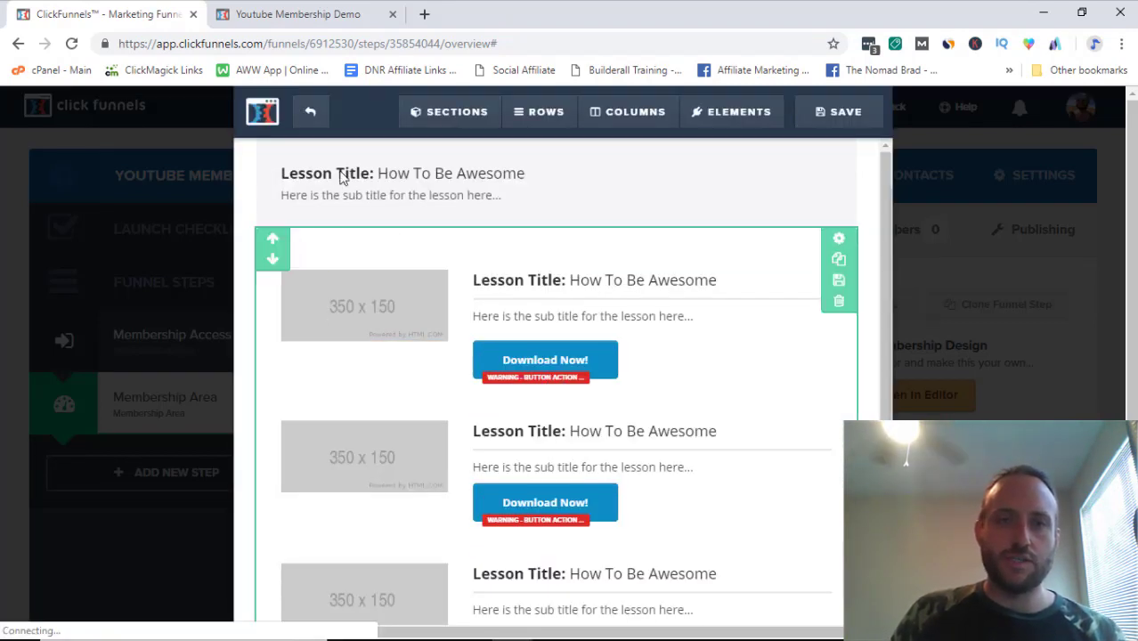
scroll(465, 369, down, 3)
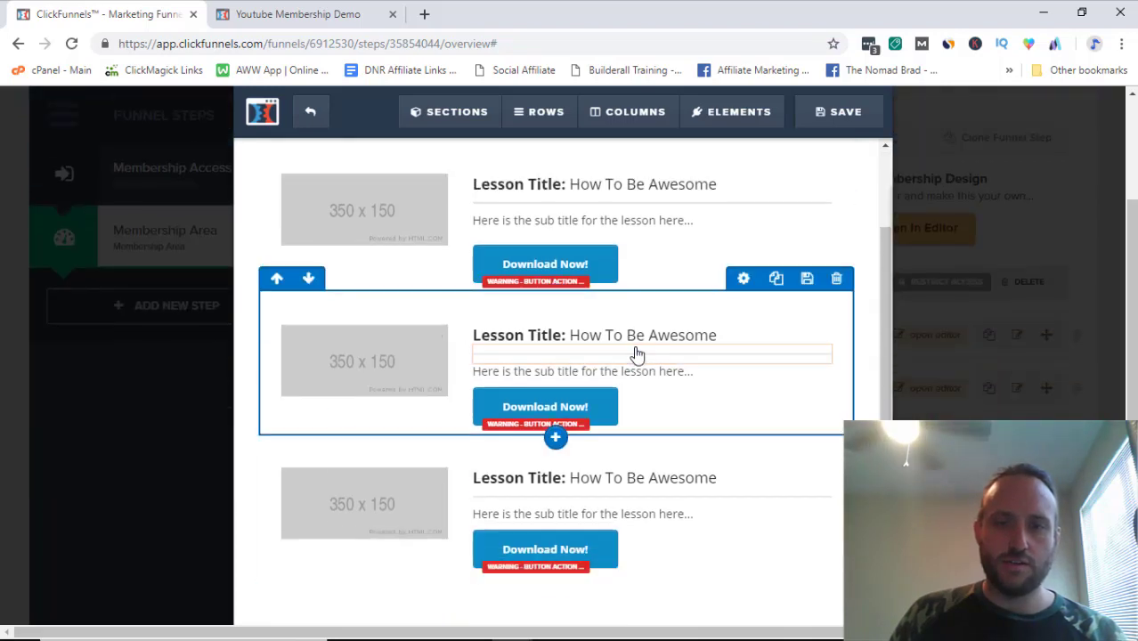
scroll(636, 356, down, 1)
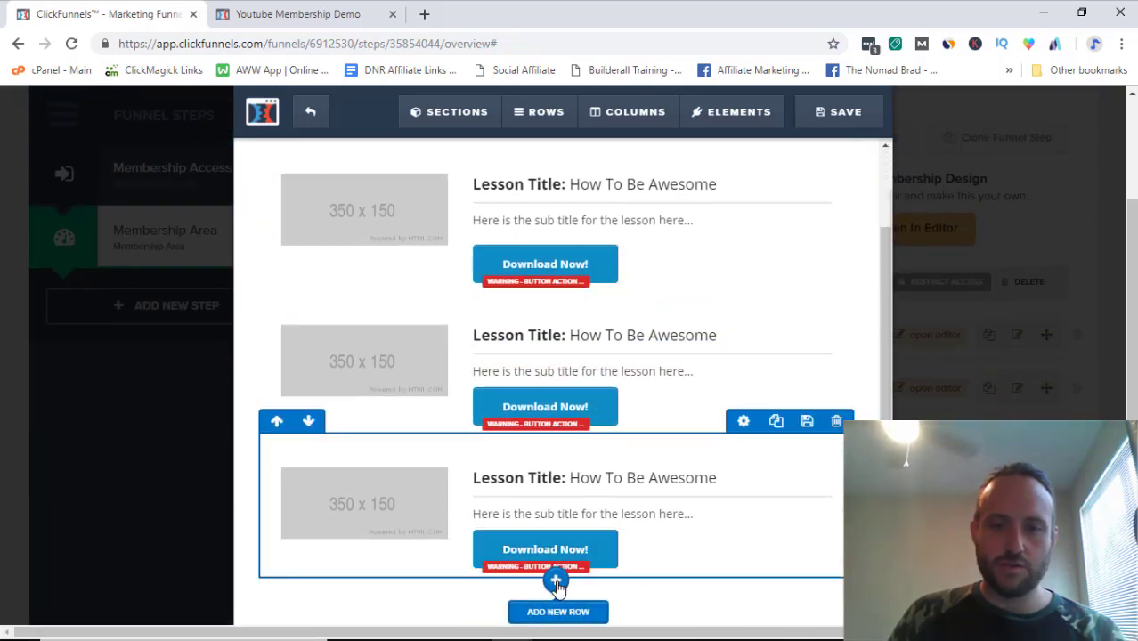
click(539, 111)
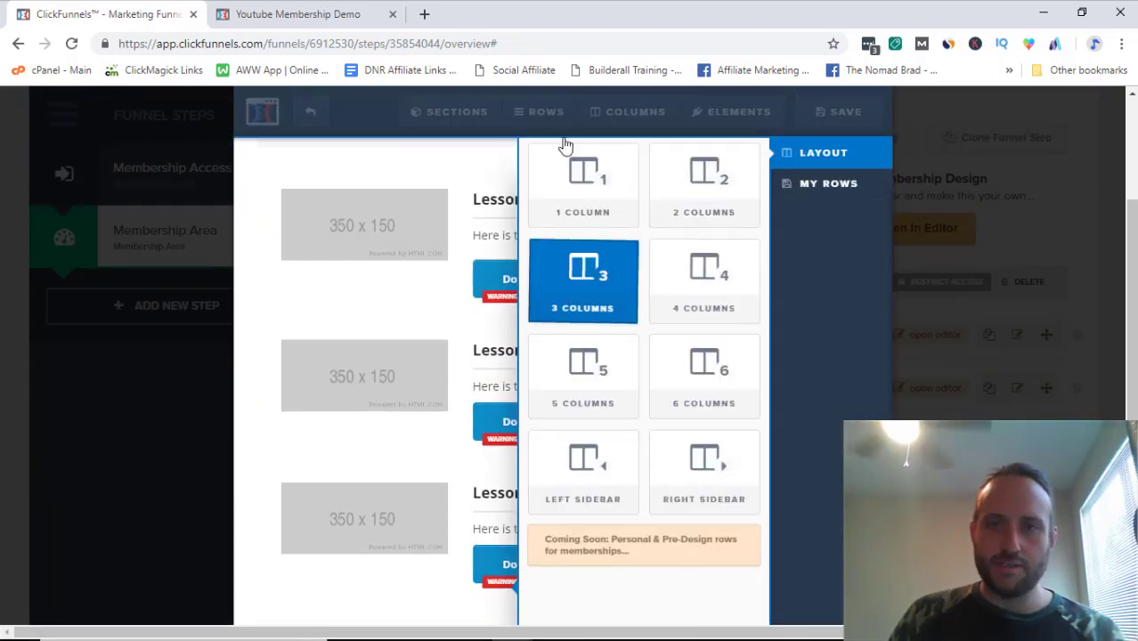
drag(576, 183, 521, 405)
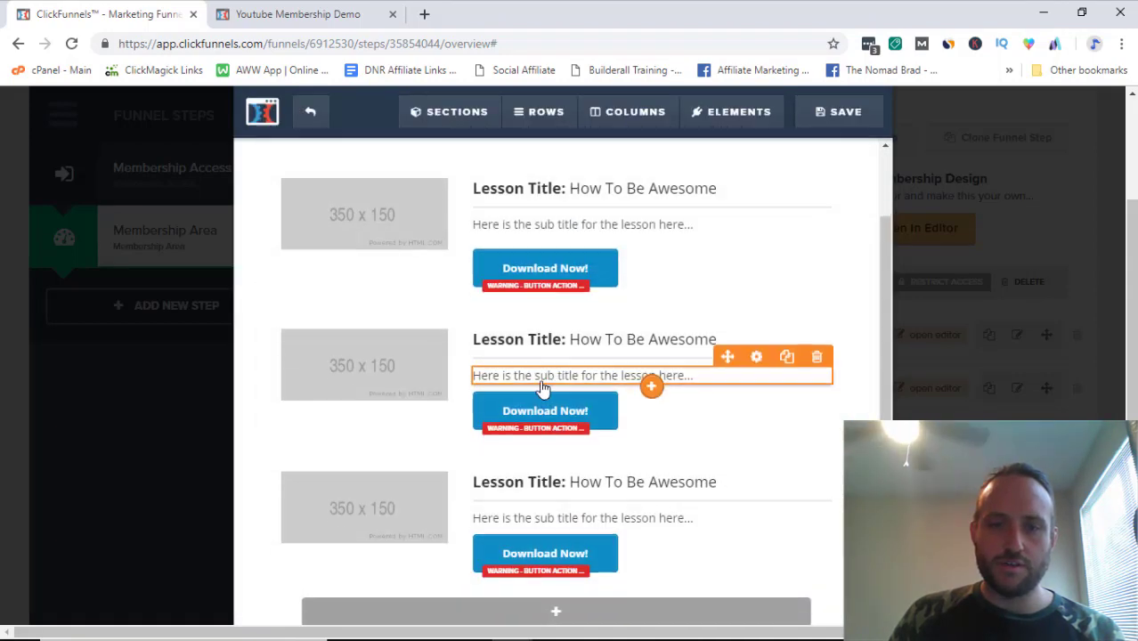
Step: Browse the element choices for the new row without adding one, then exit the editor
click(556, 542)
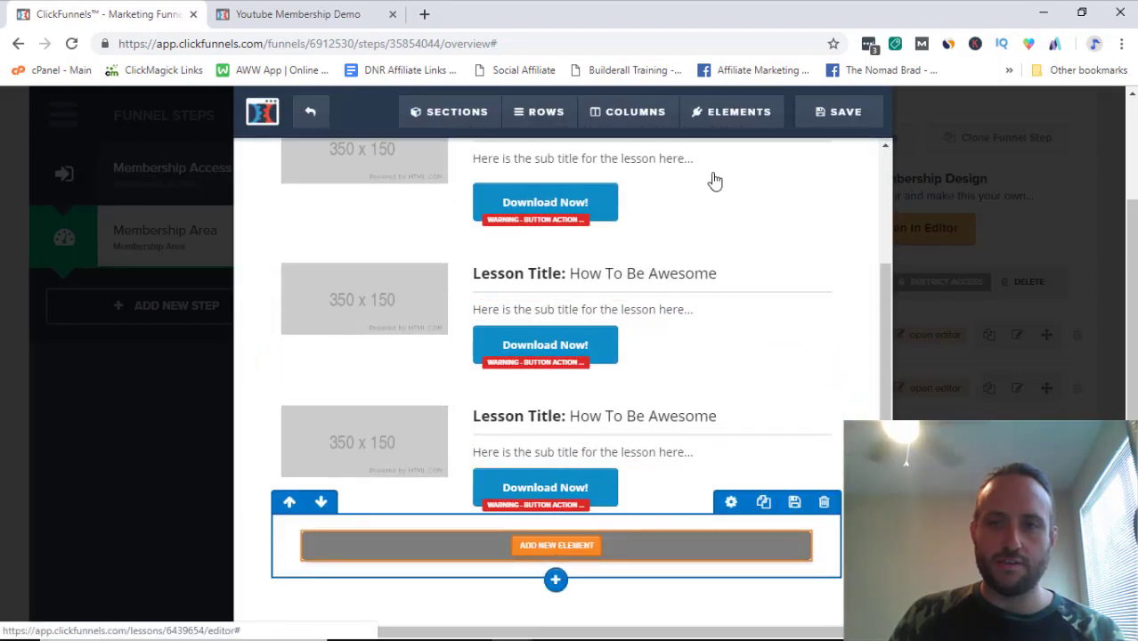
scroll(629, 383, down, 6)
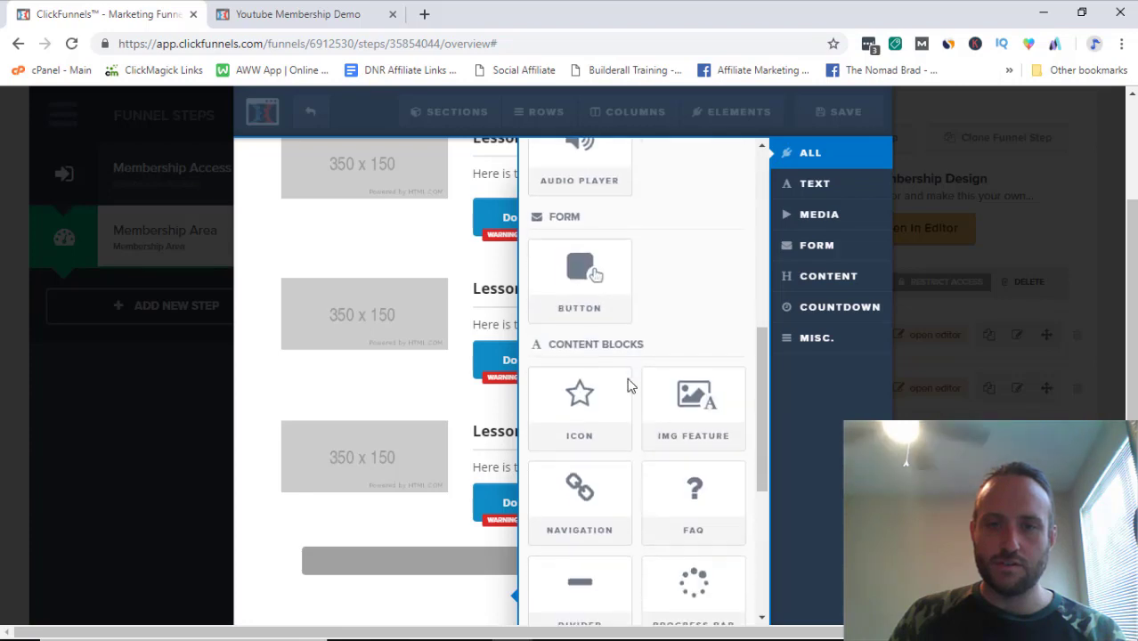
click(504, 283)
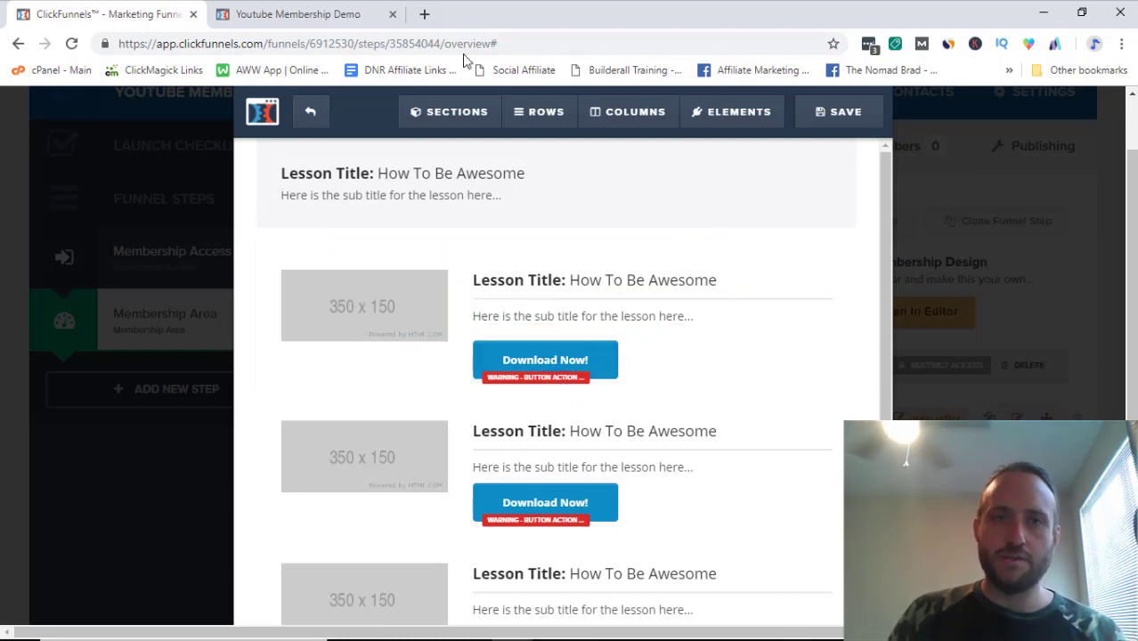
click(310, 111)
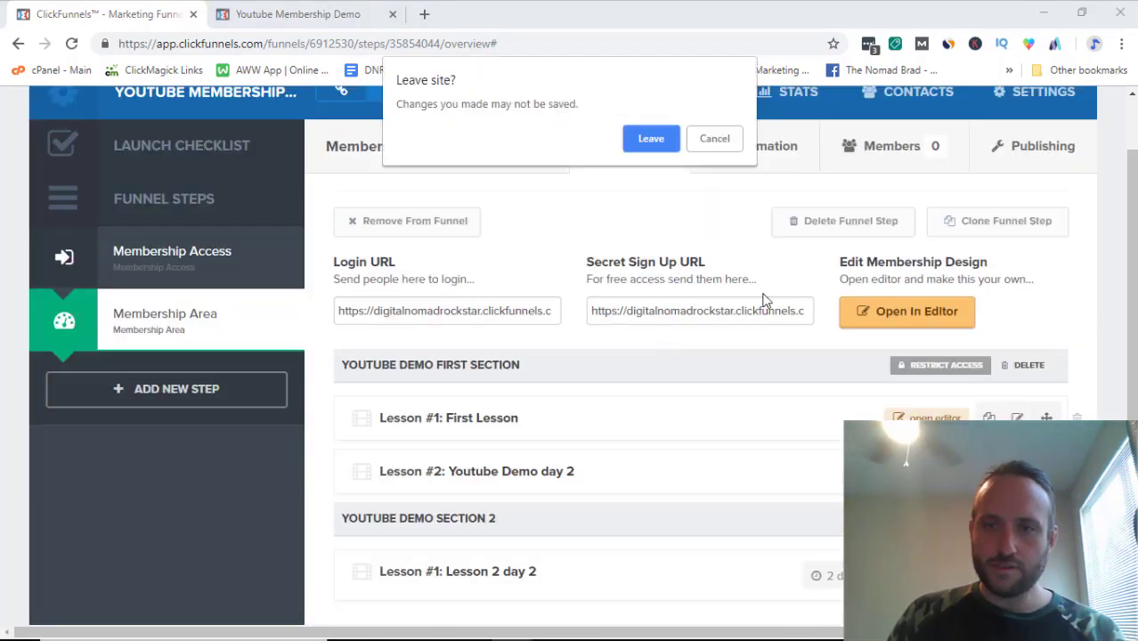
Step: Discard the editor changes and view both sections with their three lessons
click(650, 138)
scroll(784, 445, down, 3)
scroll(784, 410, up, 2)
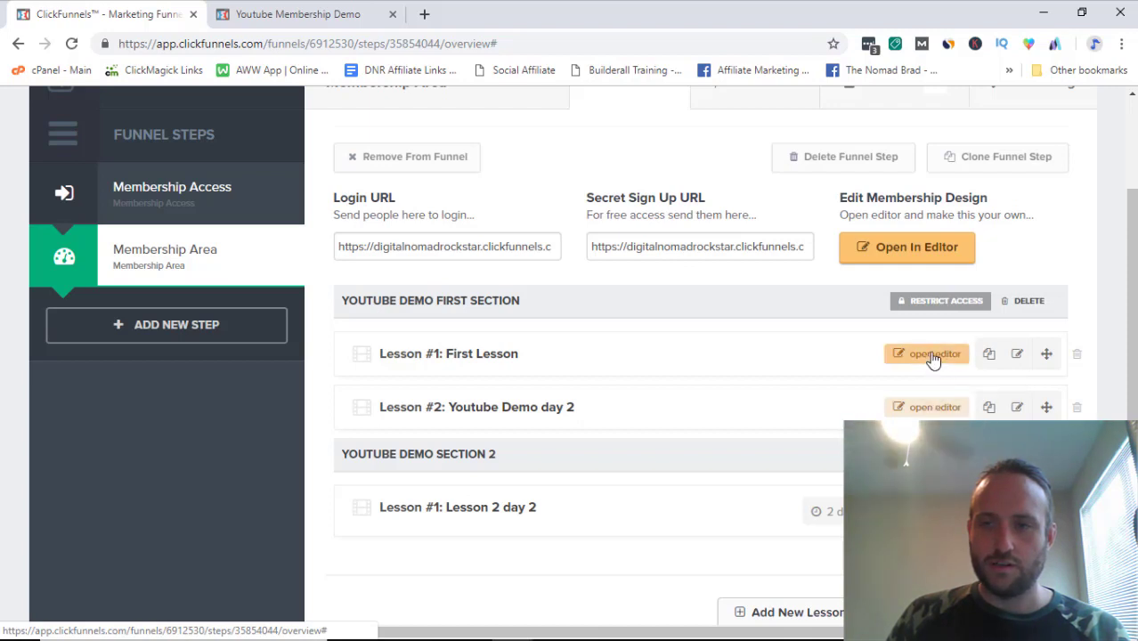
Step: Open the First Lesson page in the editor and scroll down to its video
click(932, 356)
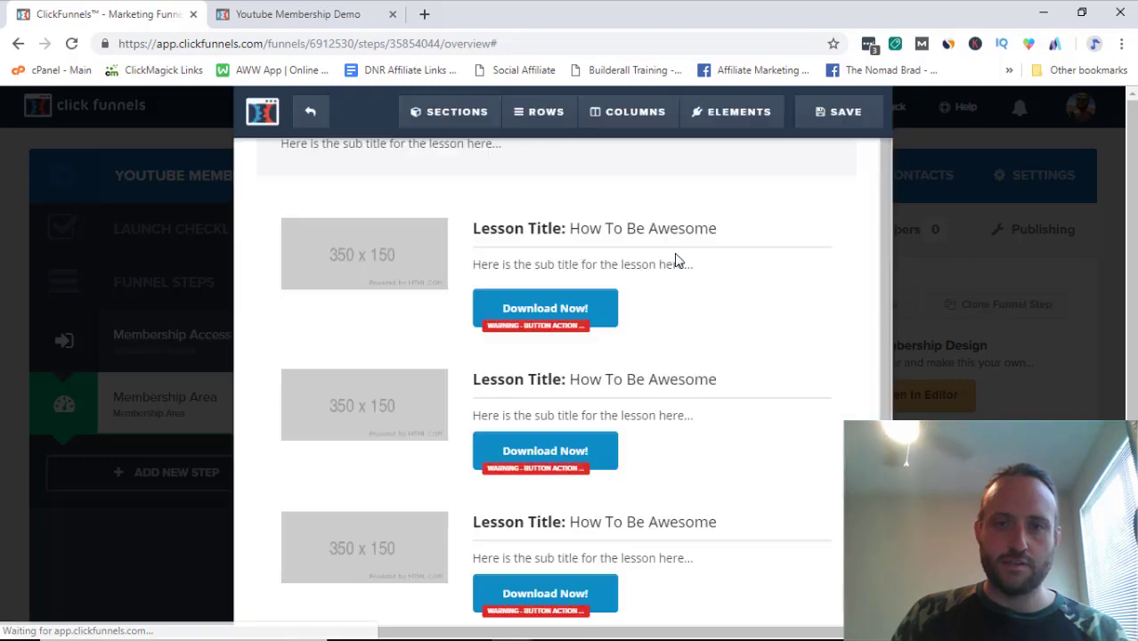
click(308, 114)
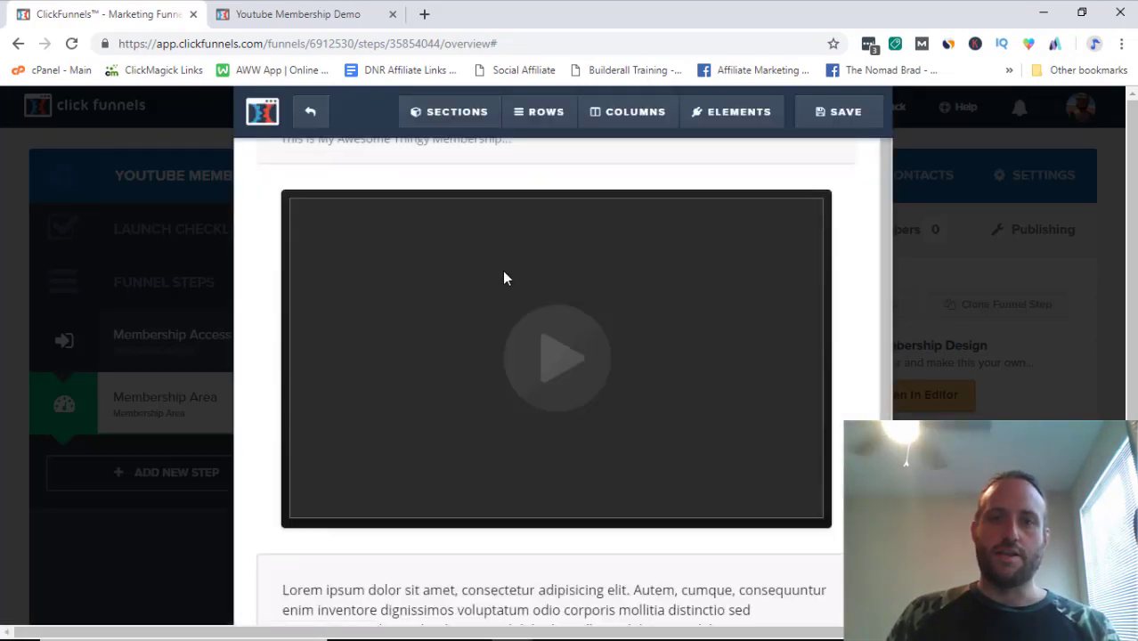
scroll(536, 351, down, 5)
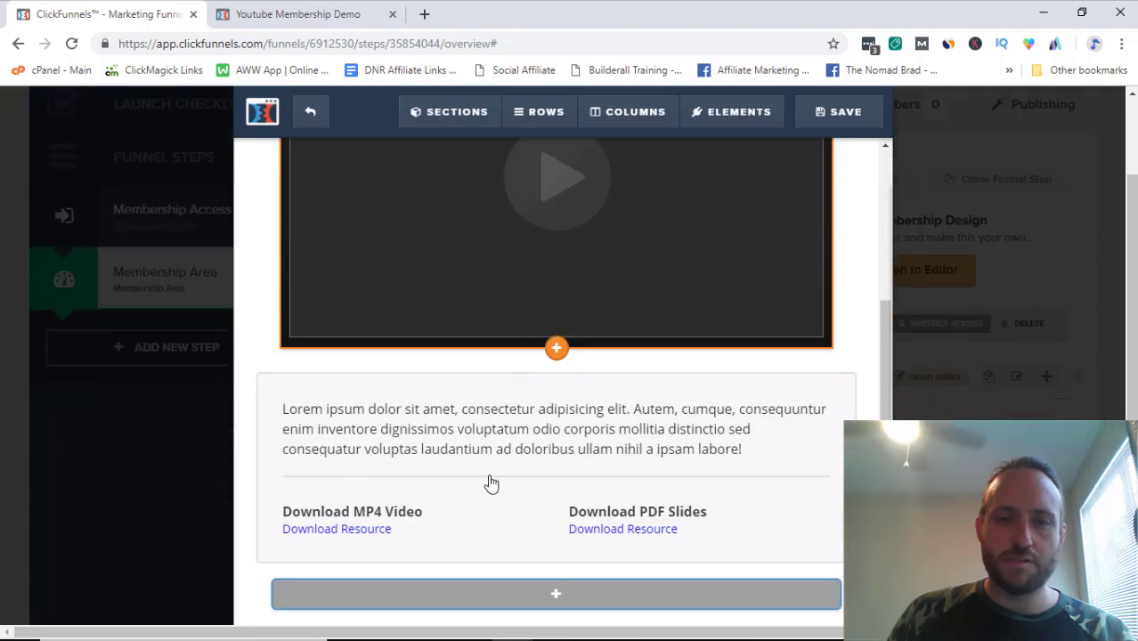
scroll(571, 401, up, 5)
scroll(572, 402, down, 5)
scroll(557, 384, up, 5)
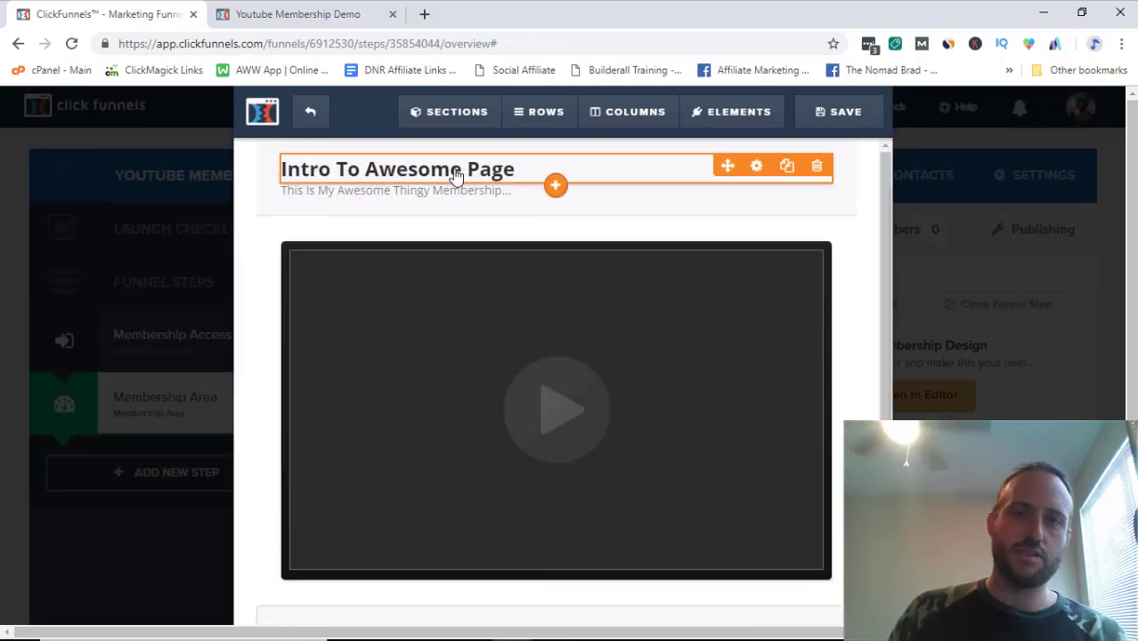
scroll(546, 334, down, 1)
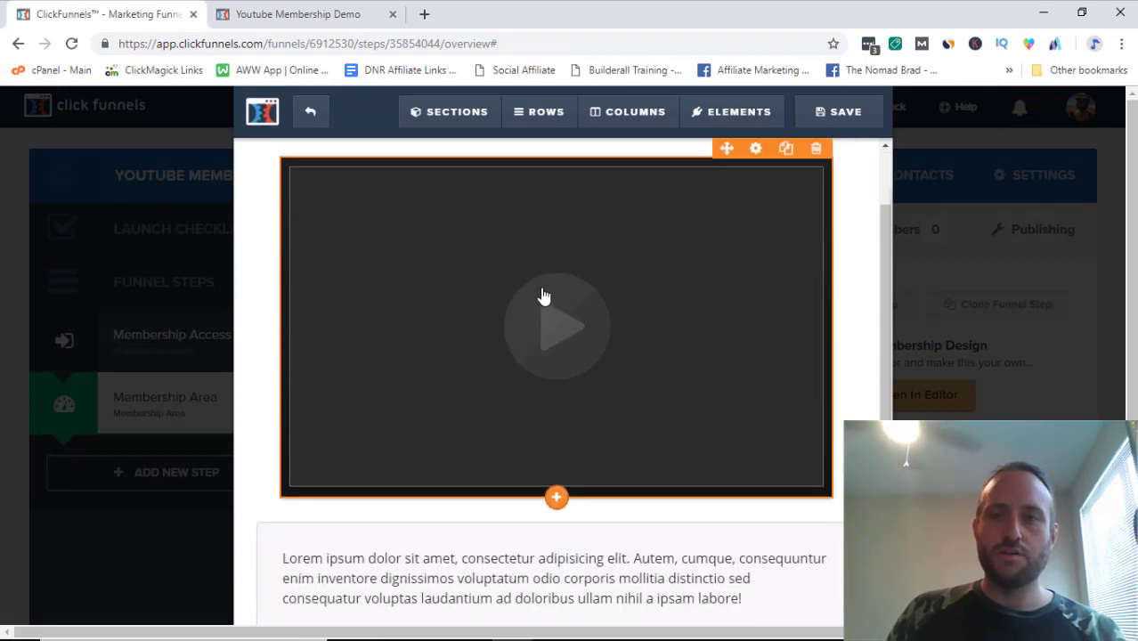
Step: Review the video's type options, keeping Custom Embed, then exit the editor
click(494, 280)
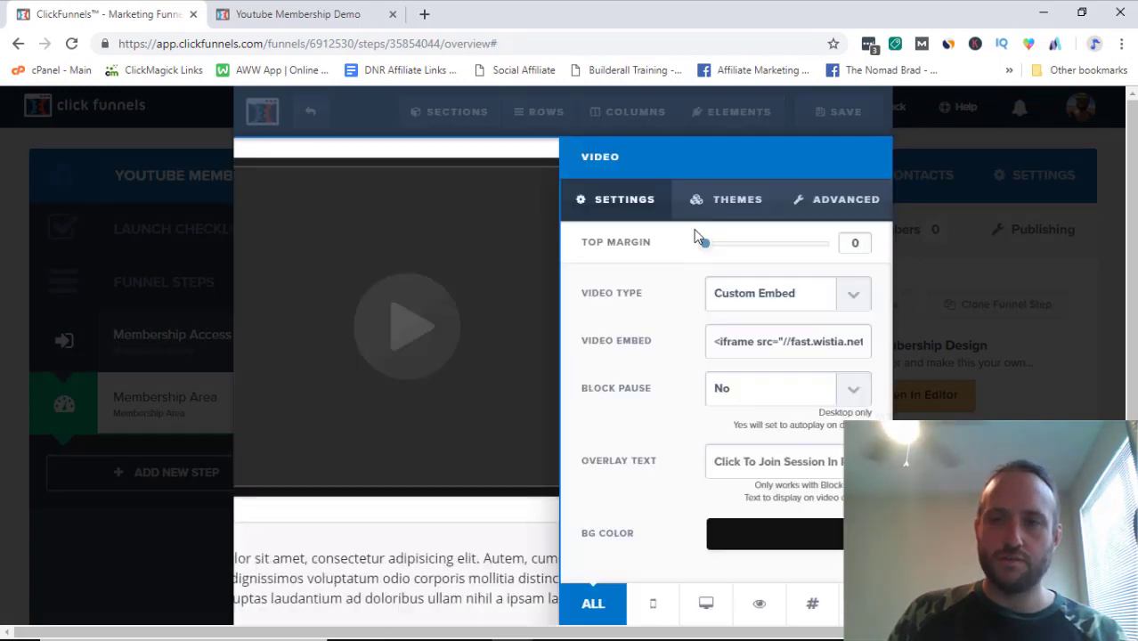
click(763, 294)
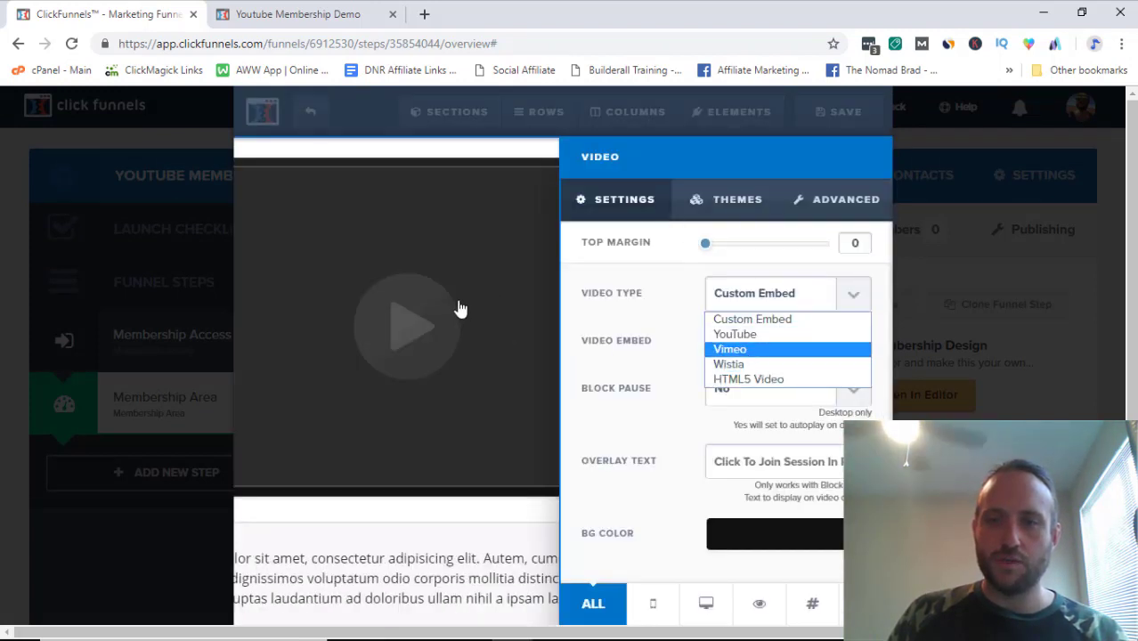
click(485, 345)
click(485, 345)
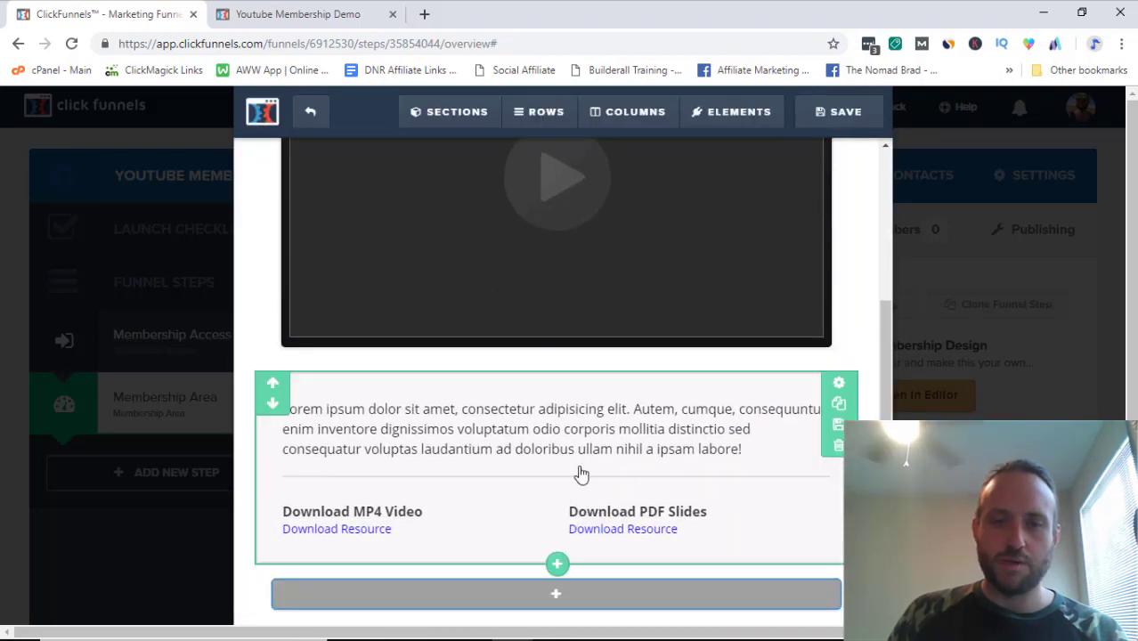
scroll(587, 409, up, 2)
click(310, 110)
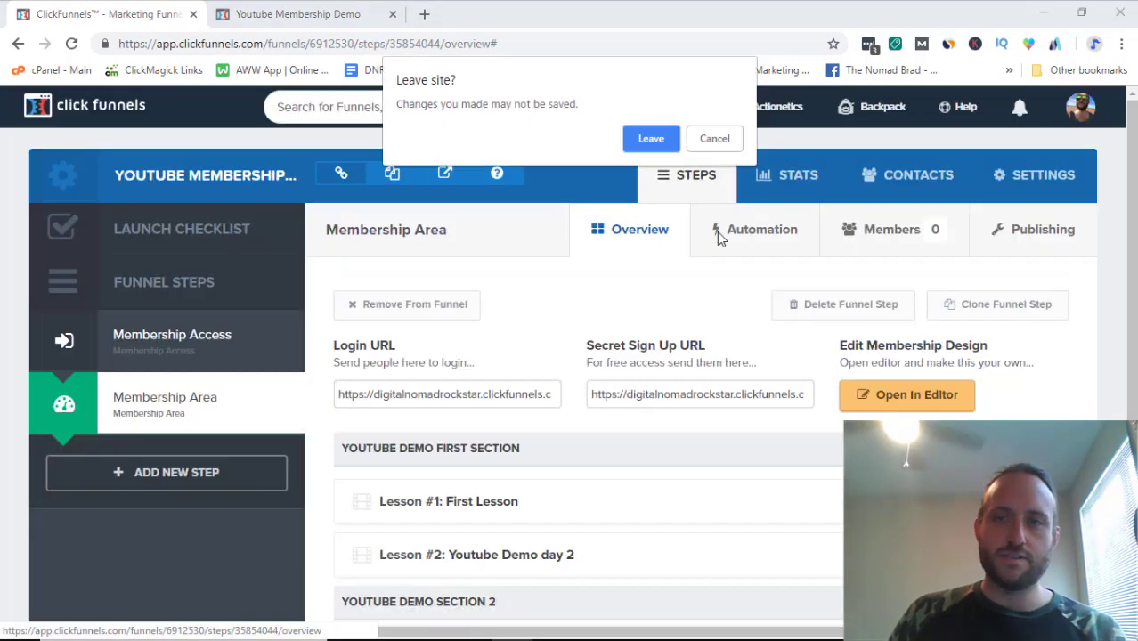
Step: Leave the editor and scroll the overview showing Youtube Demo First Section's two lessons
click(651, 139)
scroll(617, 313, down, 3)
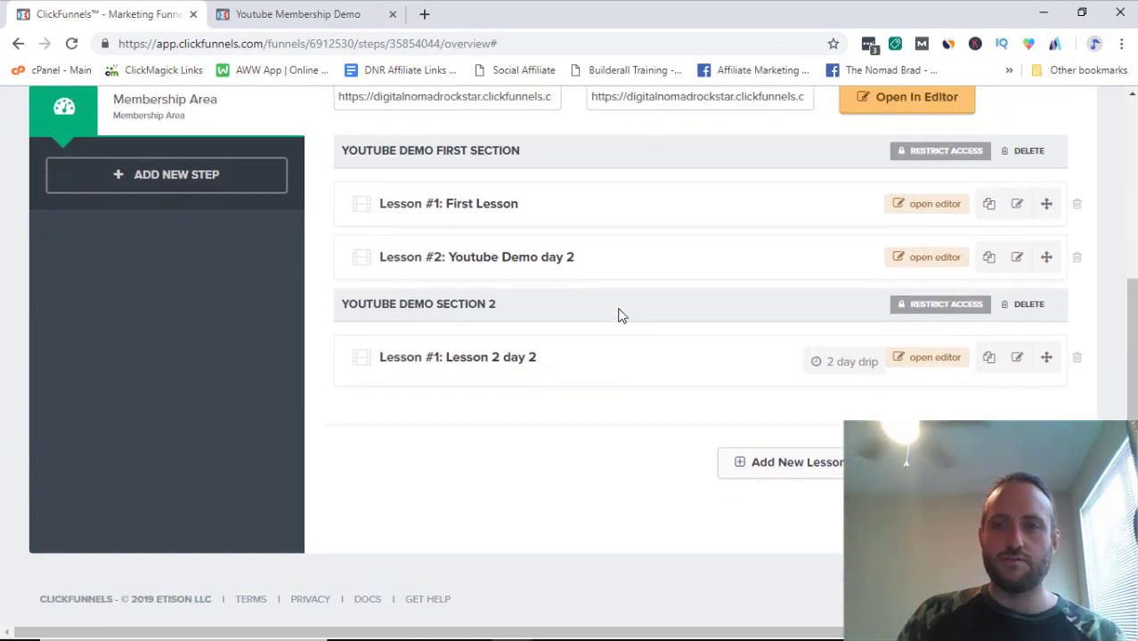
scroll(617, 312, up, 4)
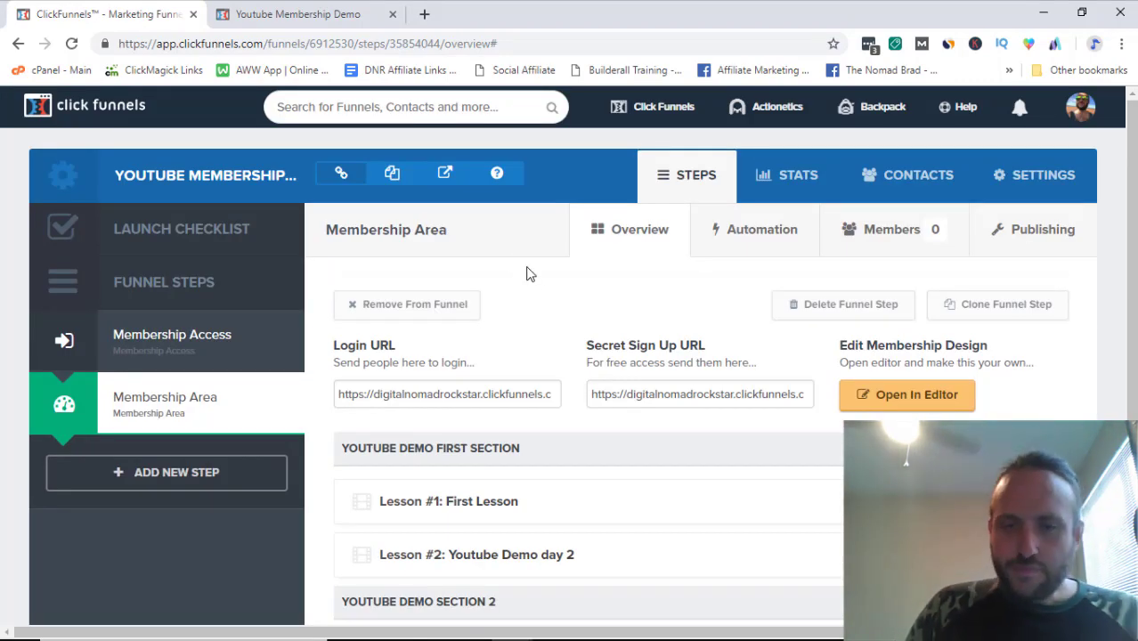
scroll(552, 276, down, 1)
scroll(580, 248, up, 1)
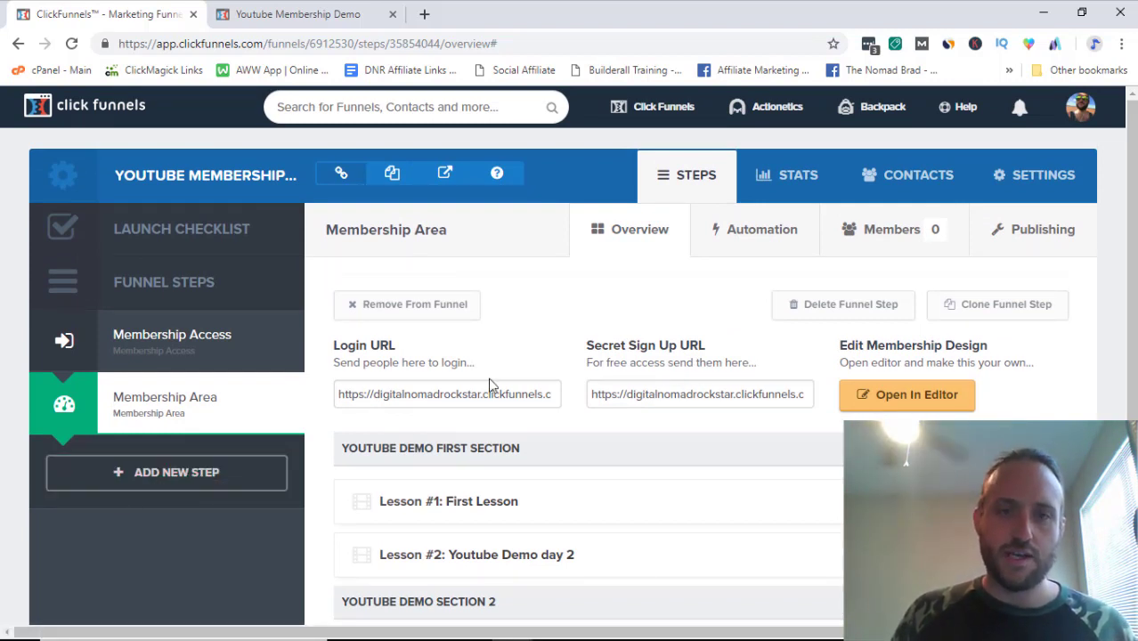
scroll(641, 374, down, 1)
scroll(631, 361, up, 1)
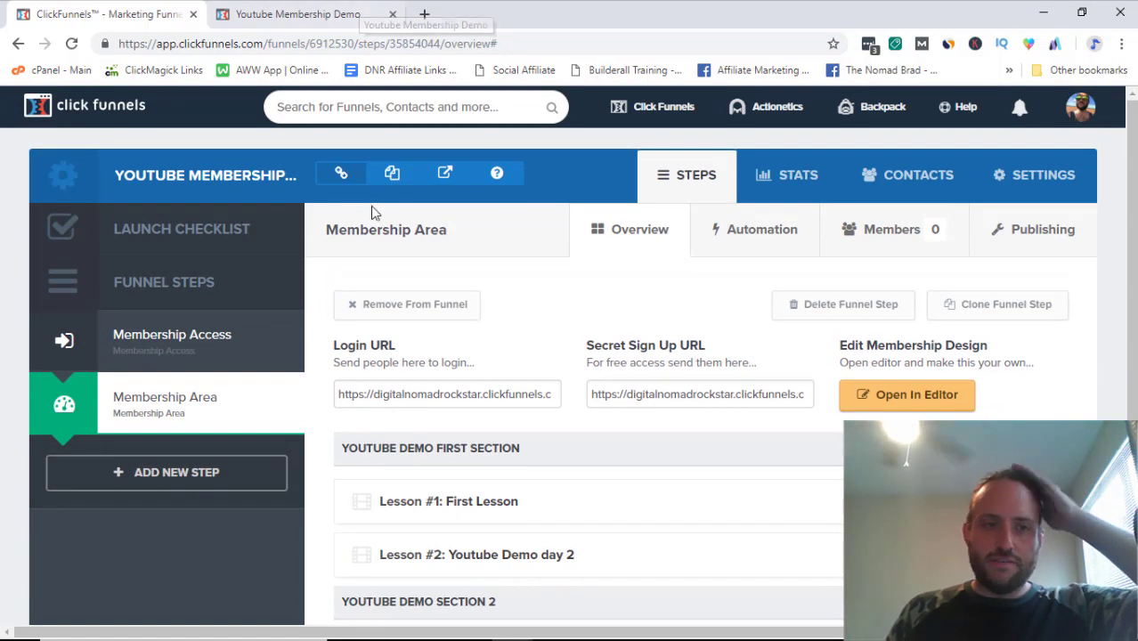
triple_click(672, 384)
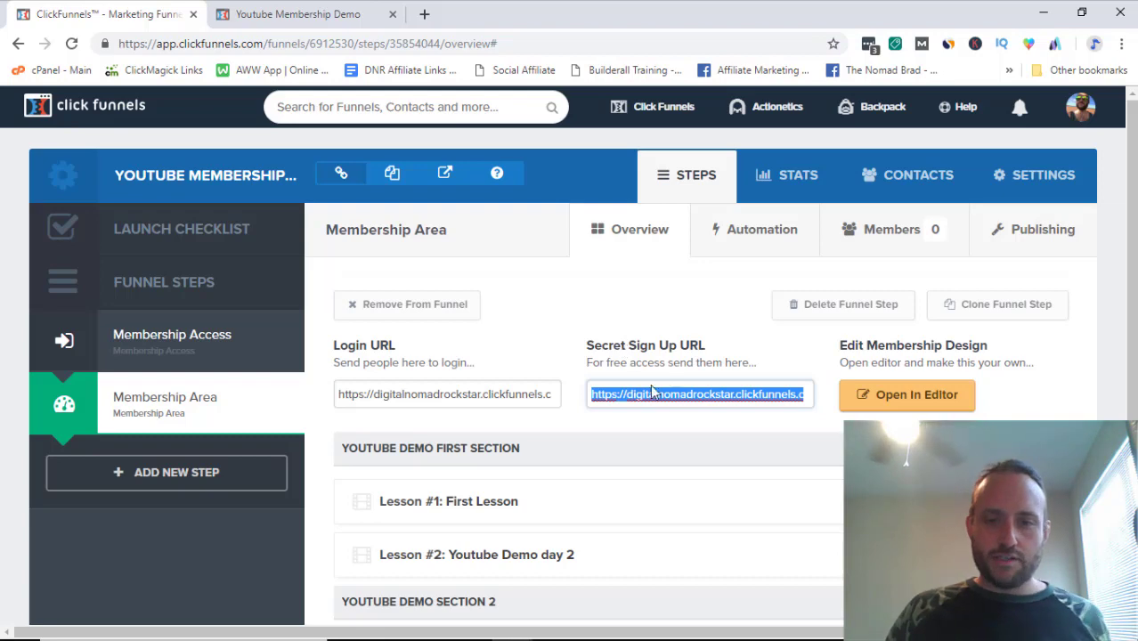
scroll(650, 392, down, 4)
scroll(568, 302, up, 2)
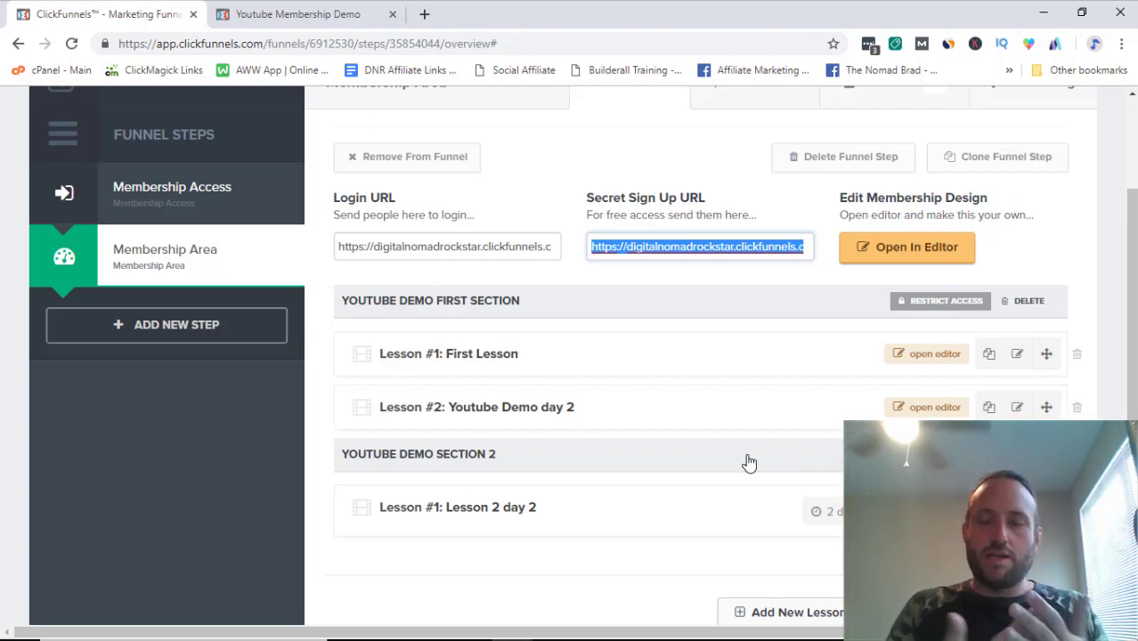
scroll(386, 99, up, 2)
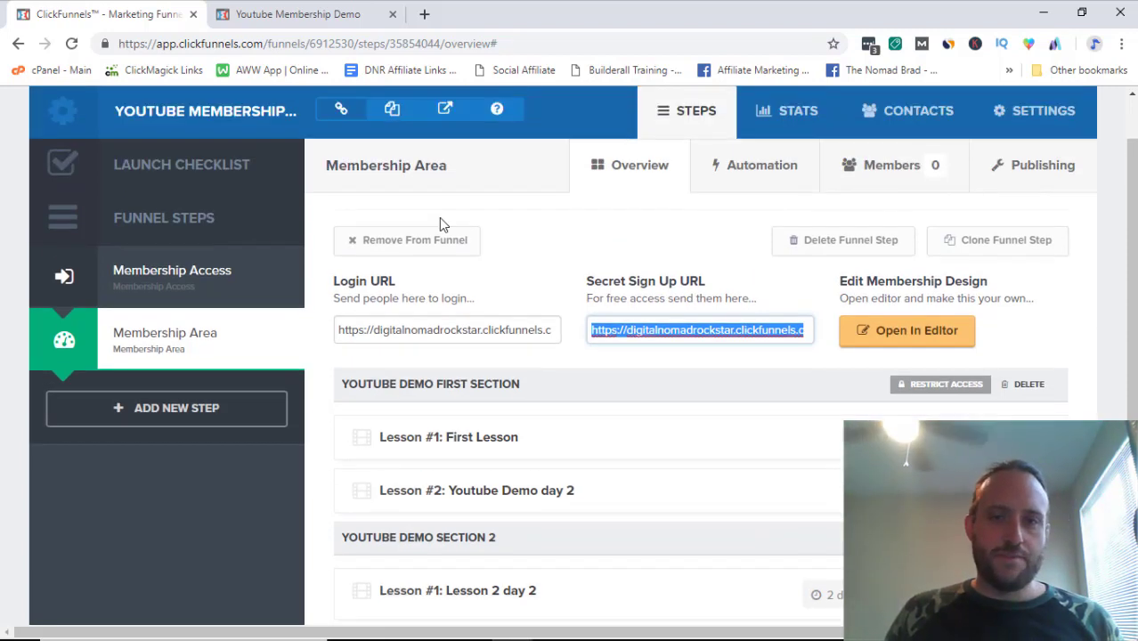
double_click(455, 329)
click(455, 330)
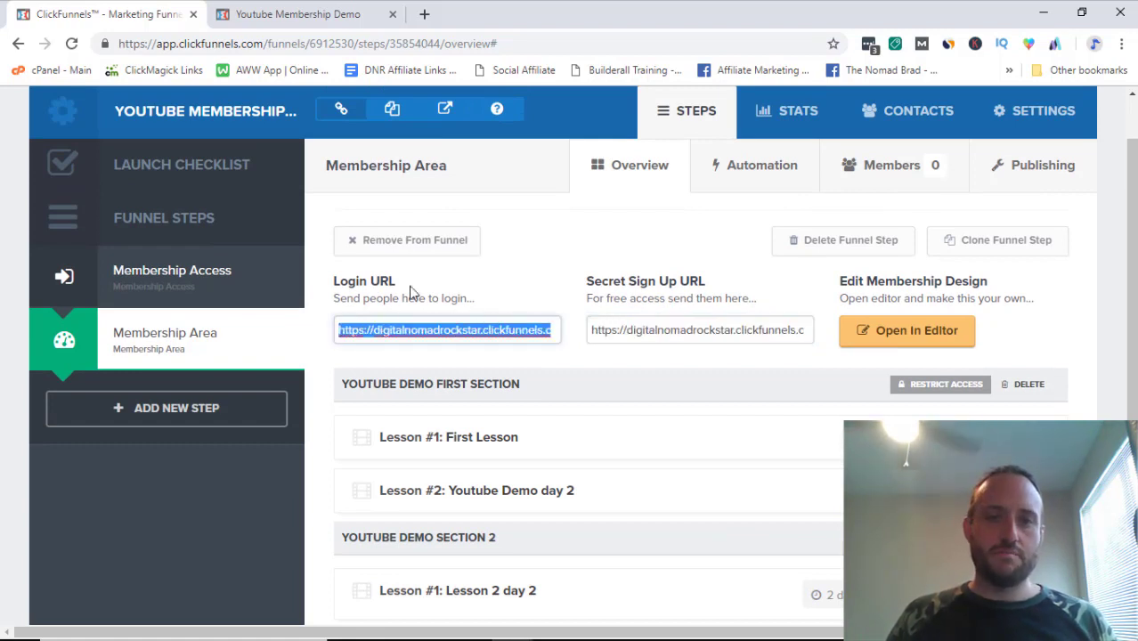
double_click(647, 329)
click(647, 329)
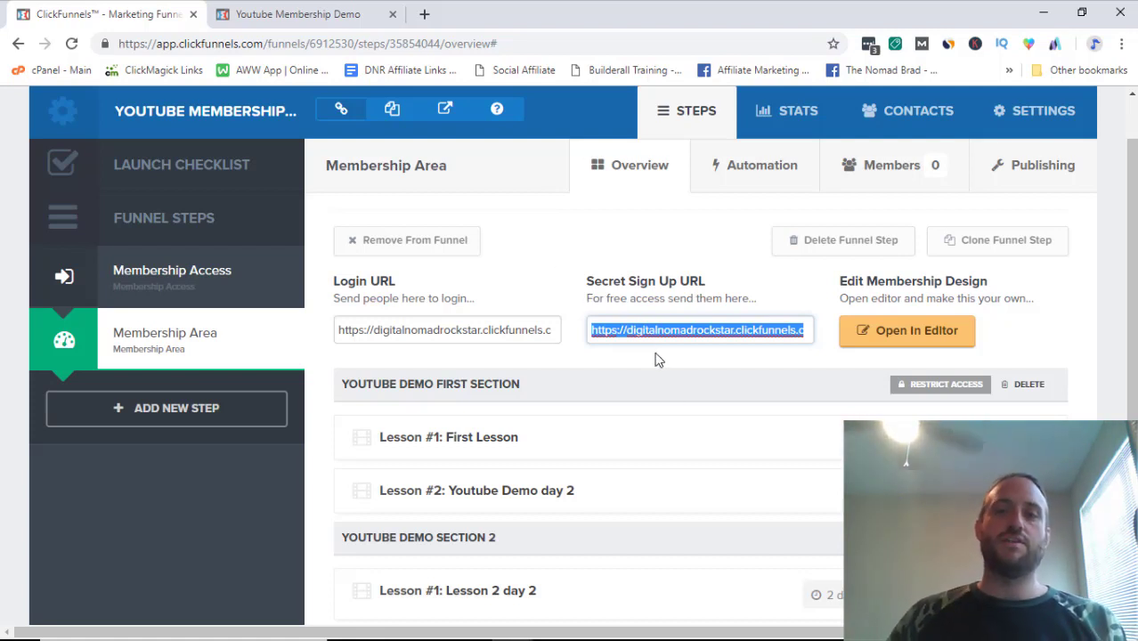
double_click(653, 329)
click(653, 330)
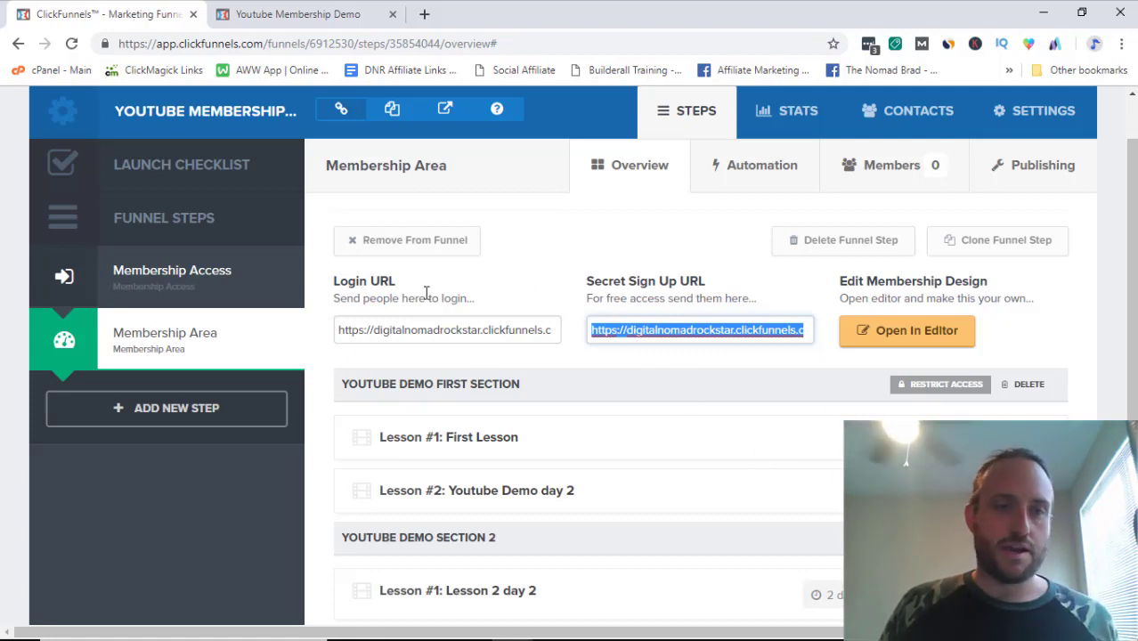
scroll(187, 265, down, 1)
scroll(187, 265, up, 2)
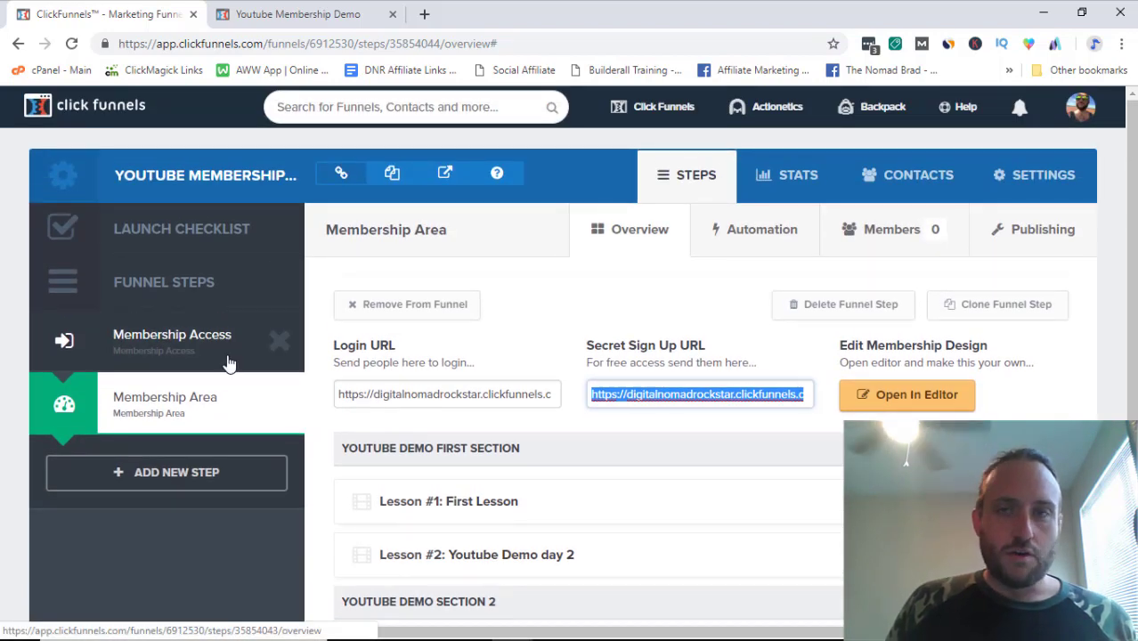